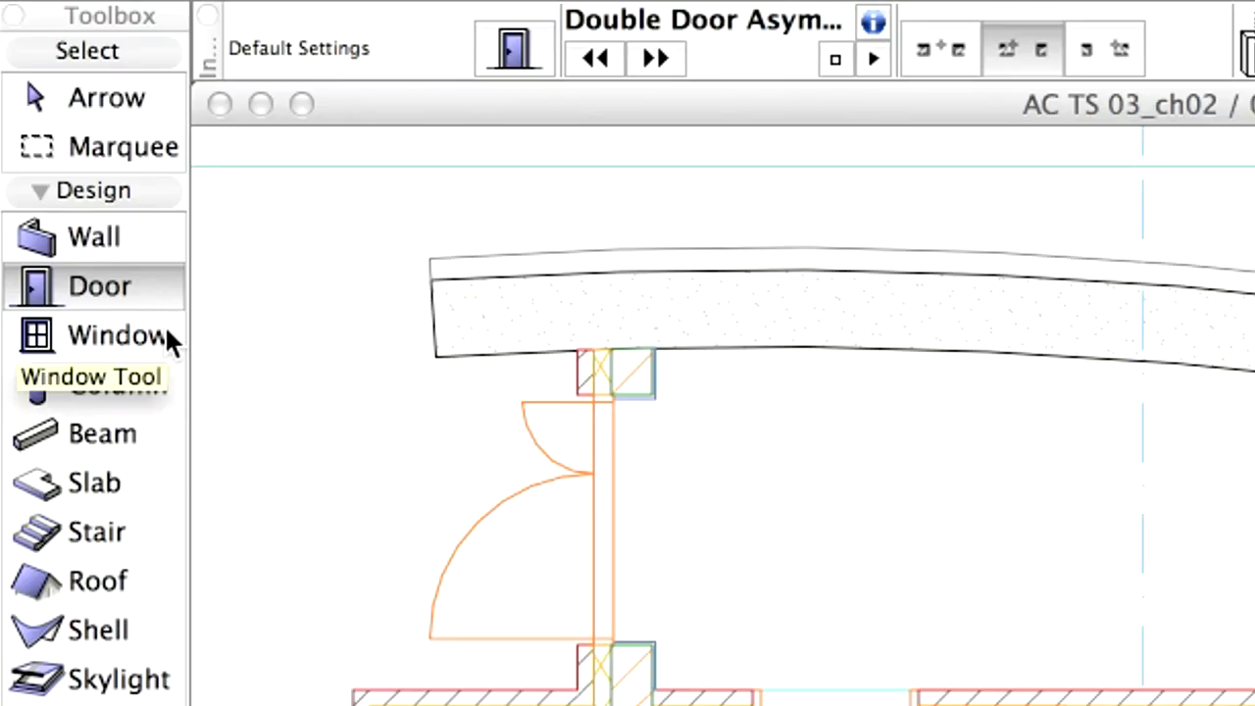
- Open the Window tool's default settings and choose Window 17 from the Basic Windows 17 library folder
click(168, 338)
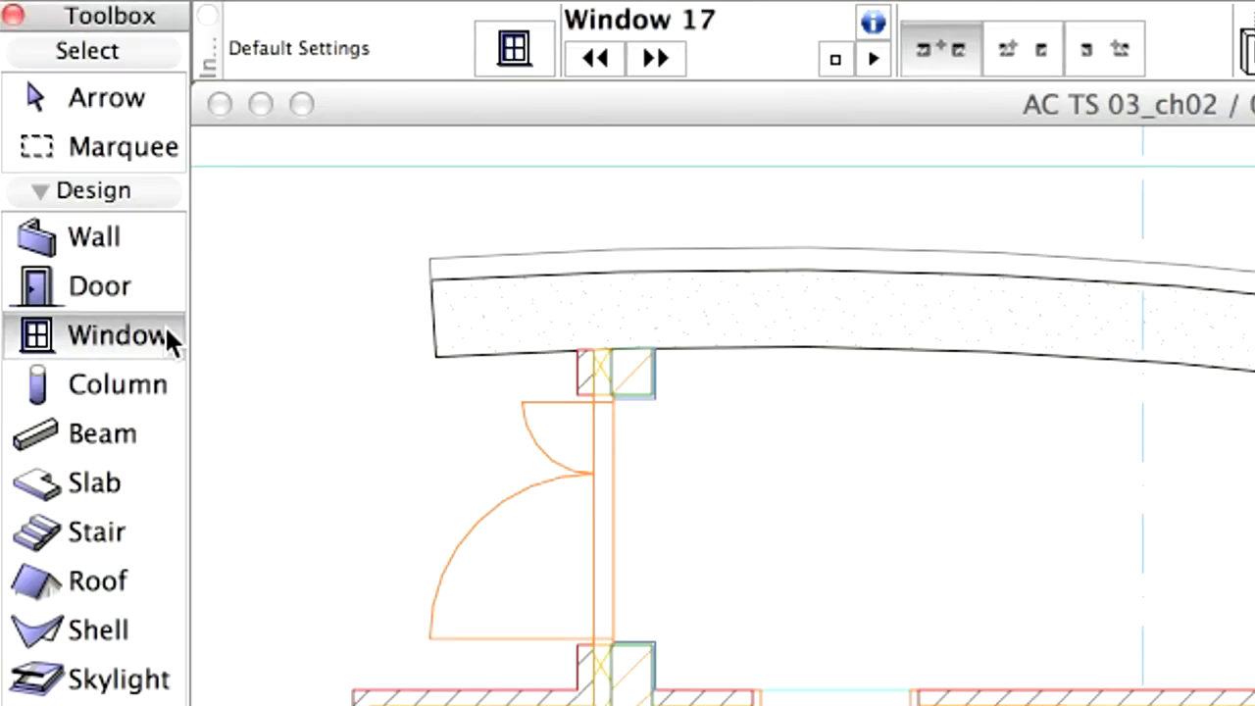
click(539, 57)
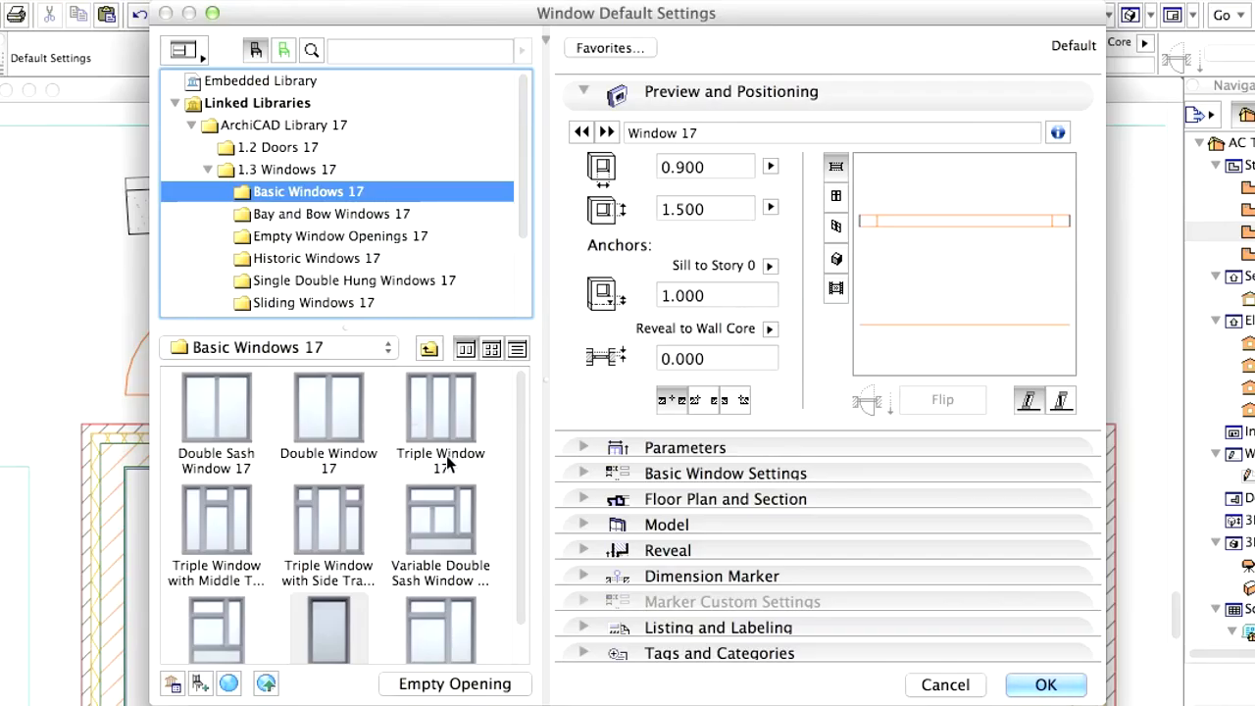
scroll(446, 457, down, 2)
click(335, 647)
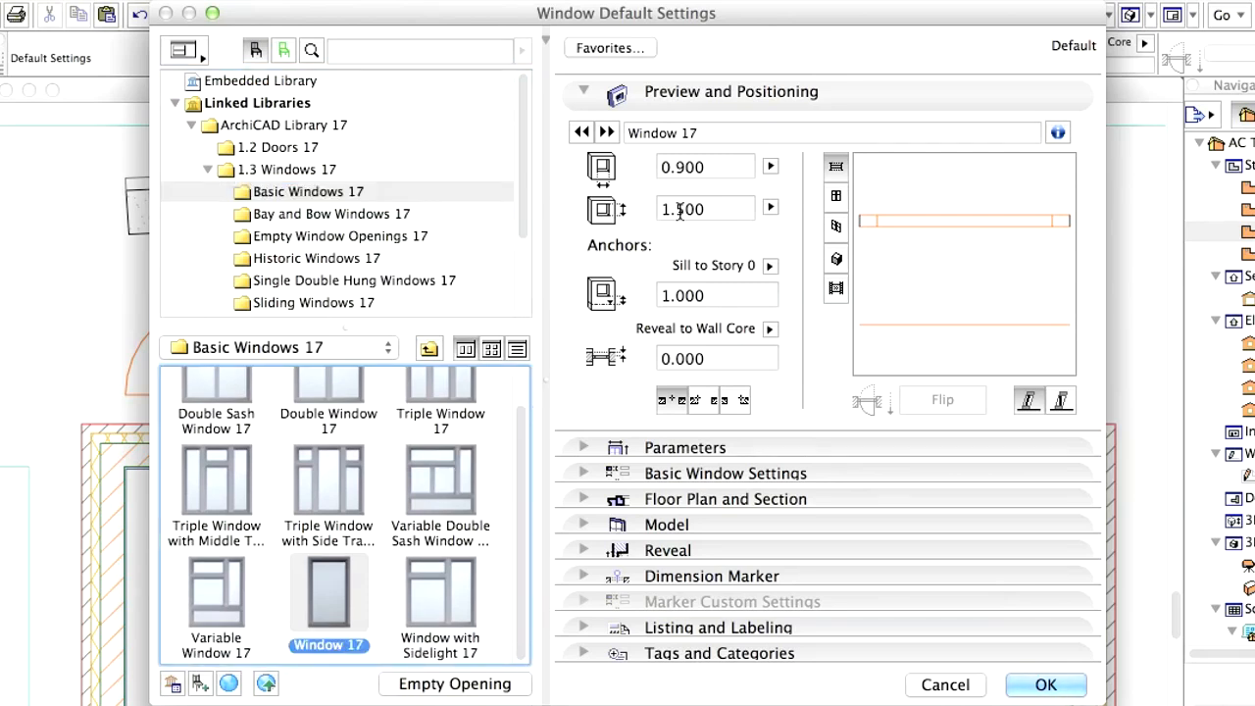
- Look through the available pages of the Basic Window Settings for Window 17
click(708, 96)
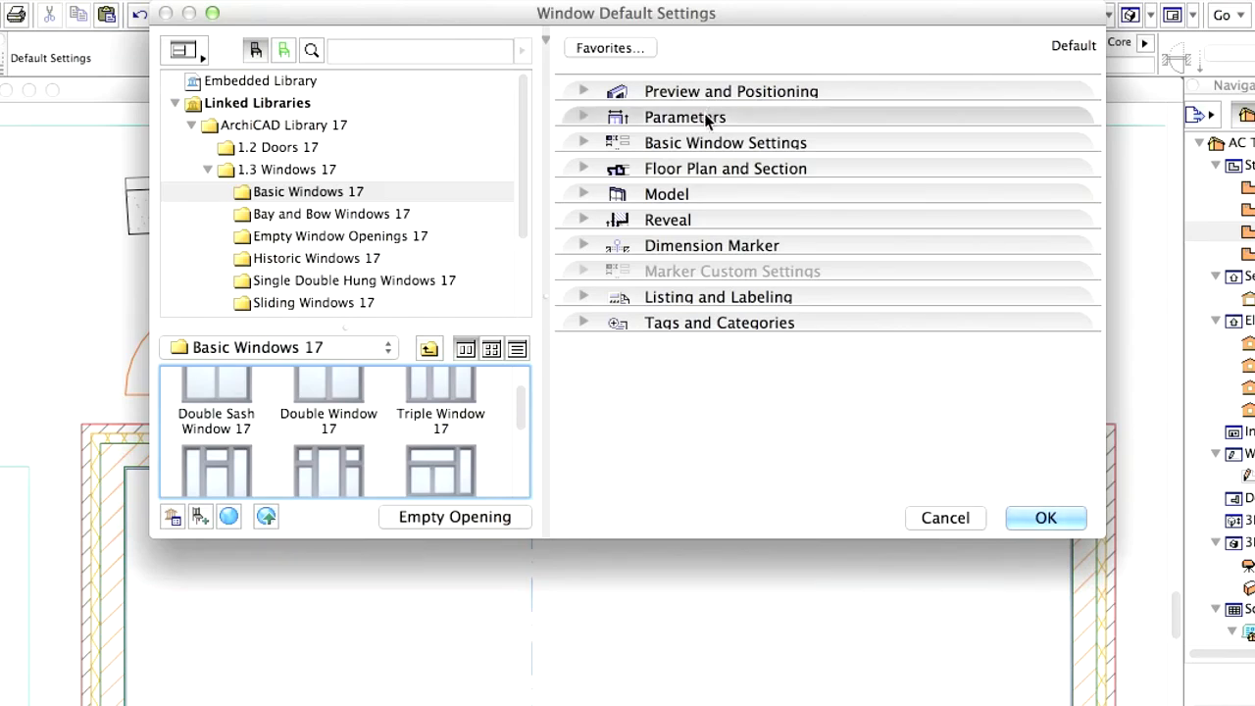
click(707, 145)
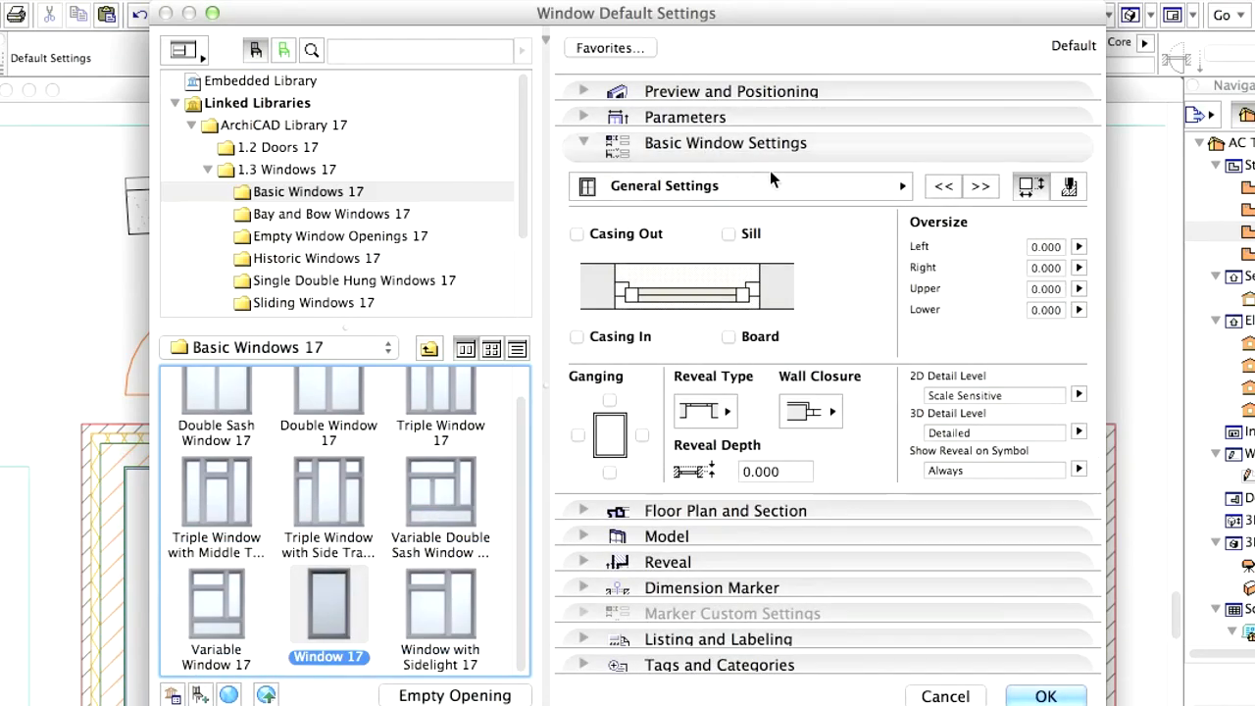
click(871, 196)
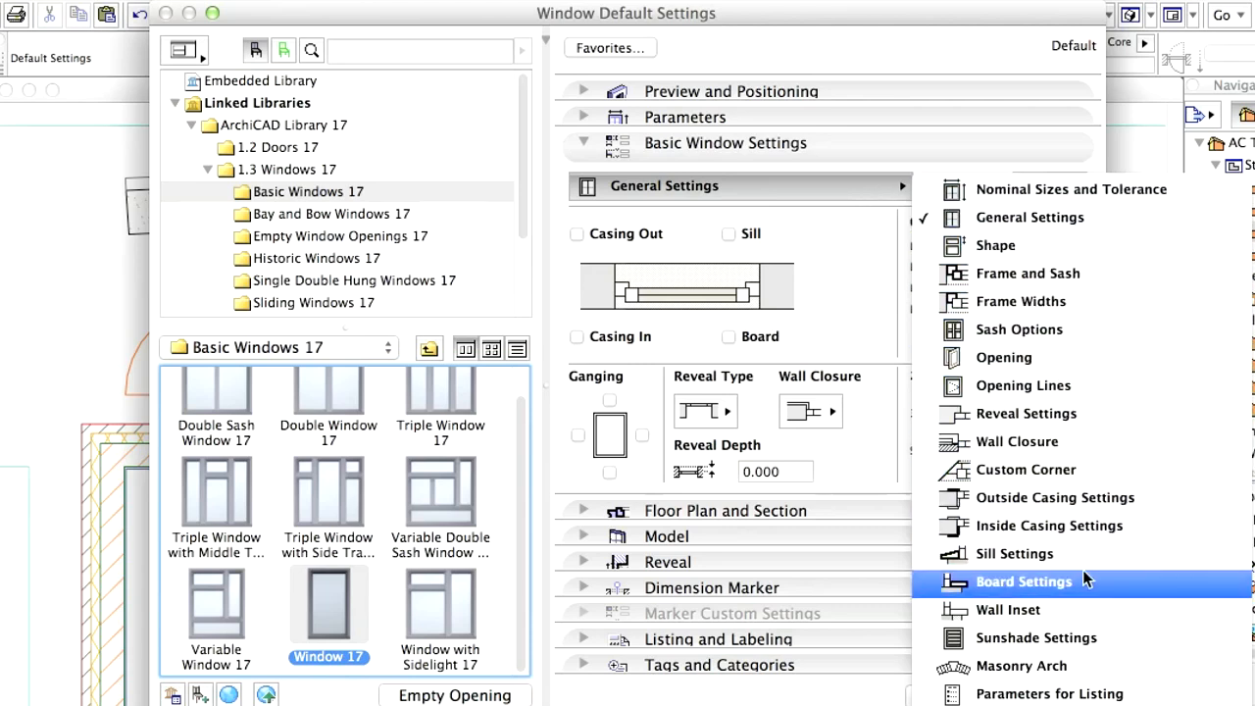
click(817, 150)
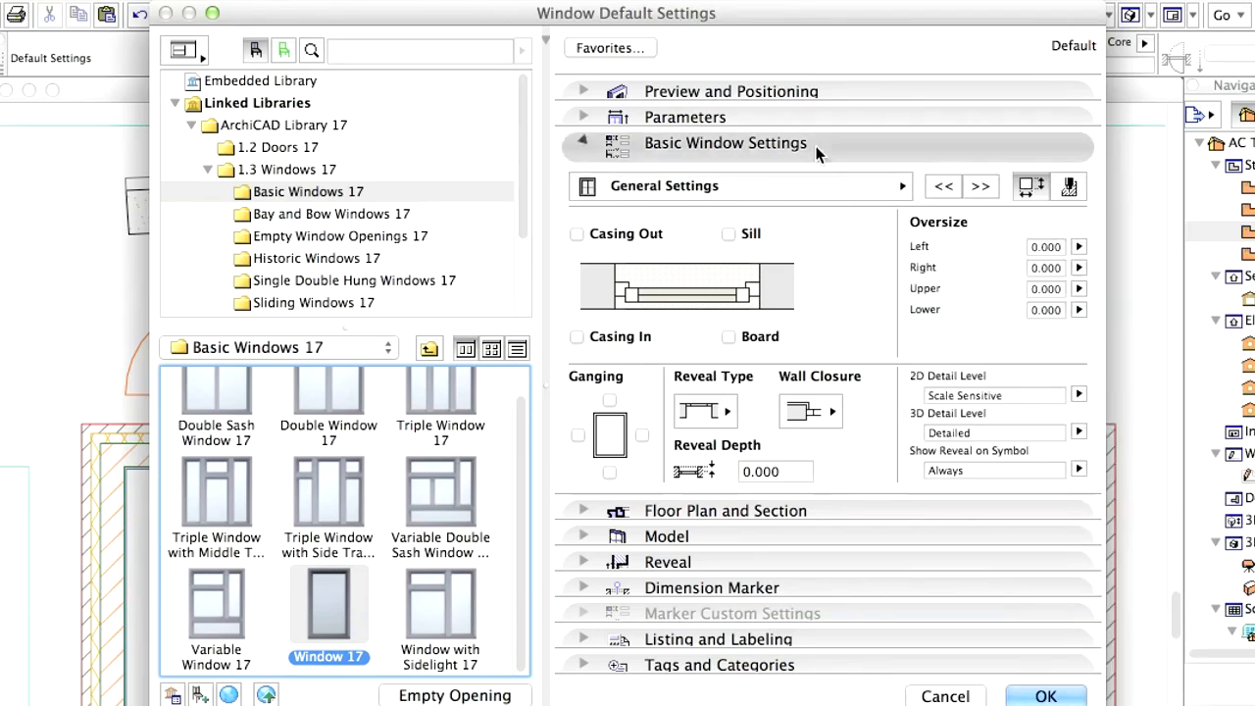
click(817, 147)
- Set the default window's width to 0.600 and its height to 0.600
click(811, 94)
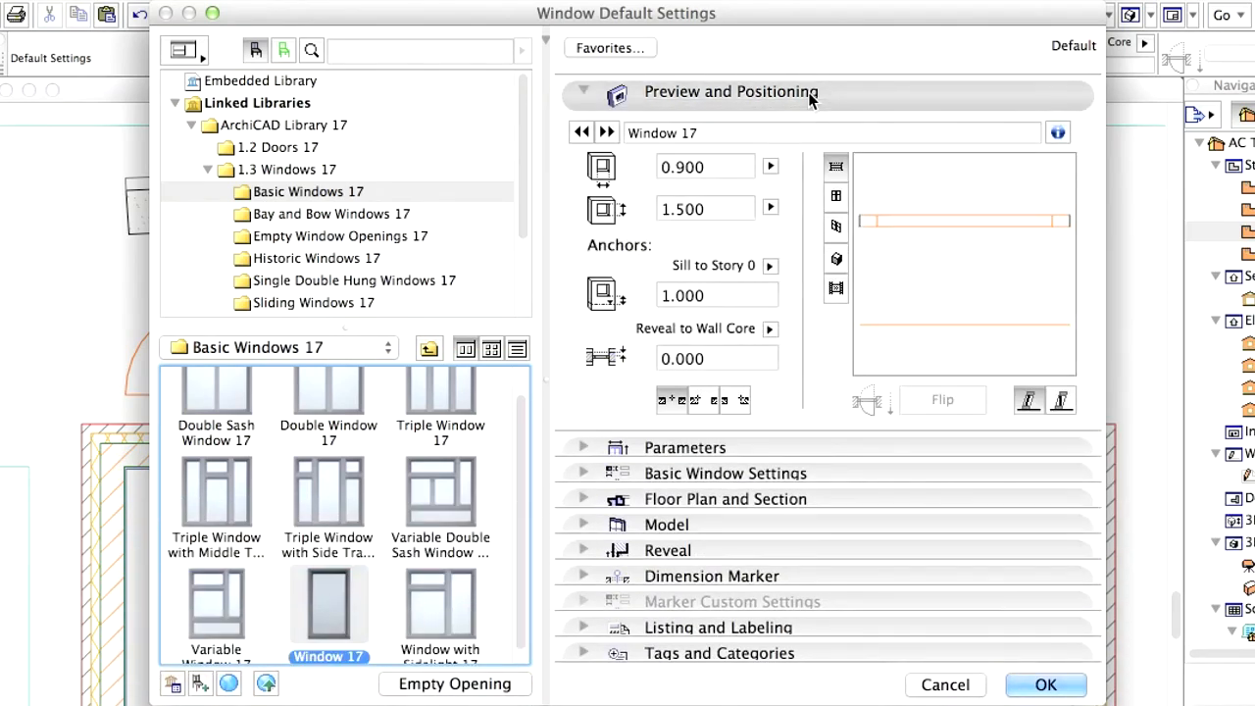
double_click(698, 167)
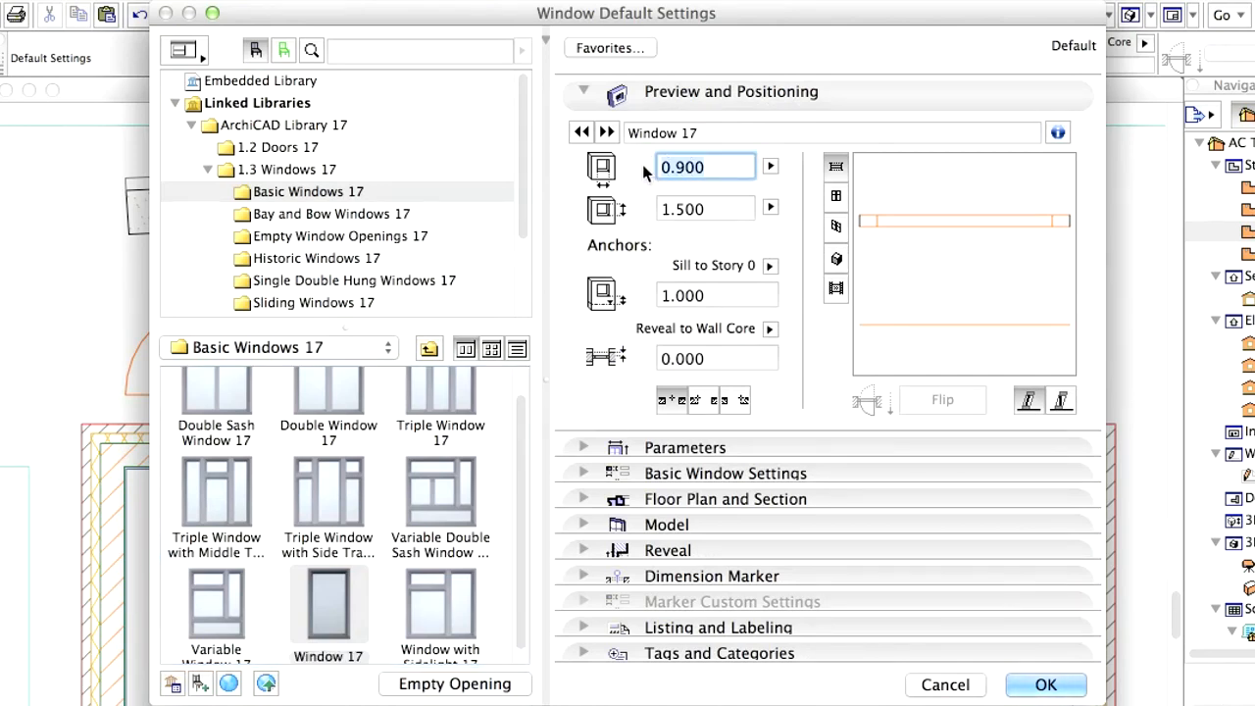
text(.6)
key(Tab)
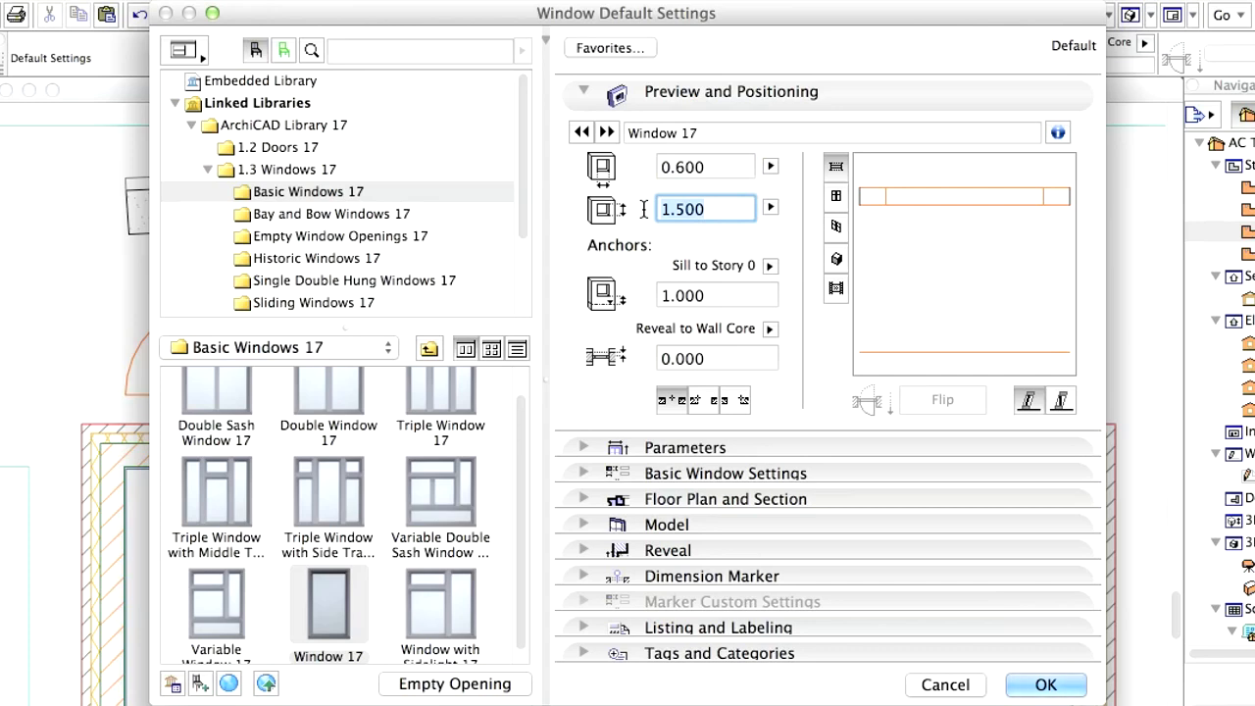
text(.6)
key(Return)
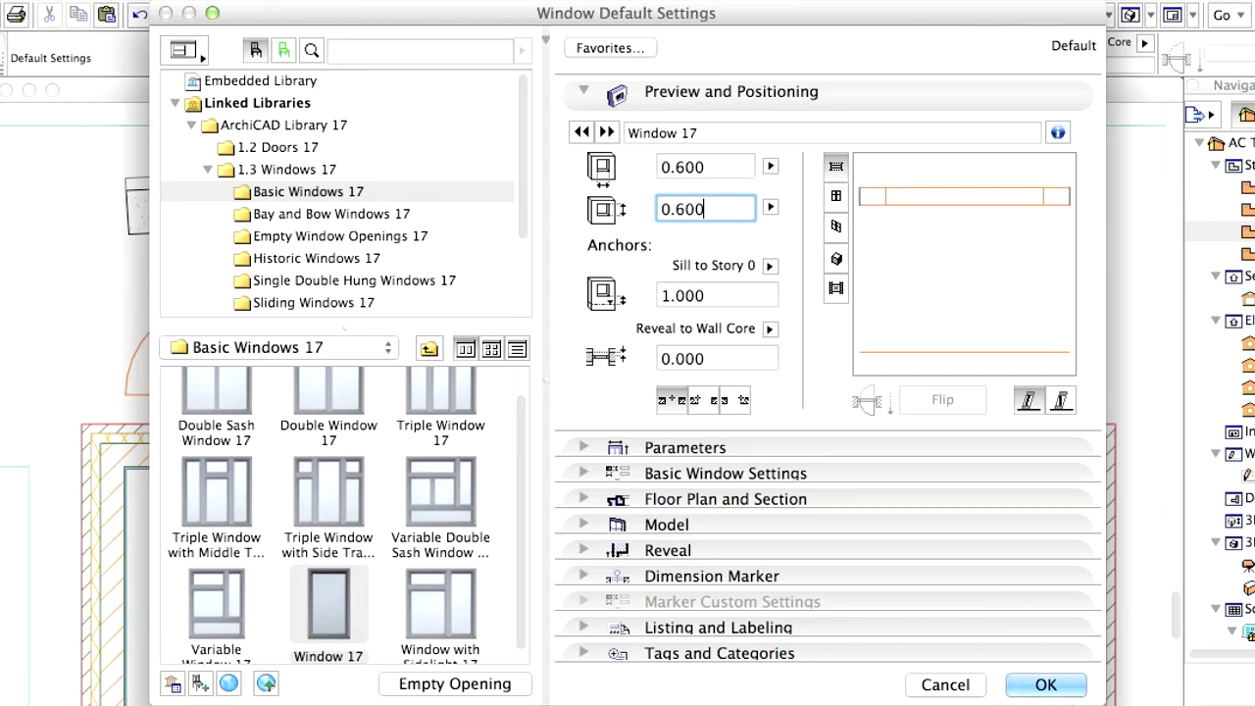
- Set the window's sill height relative to Story 0 to 1.800 and its reveal to wall core to 0.150
drag(725, 296, 676, 297)
text(8)
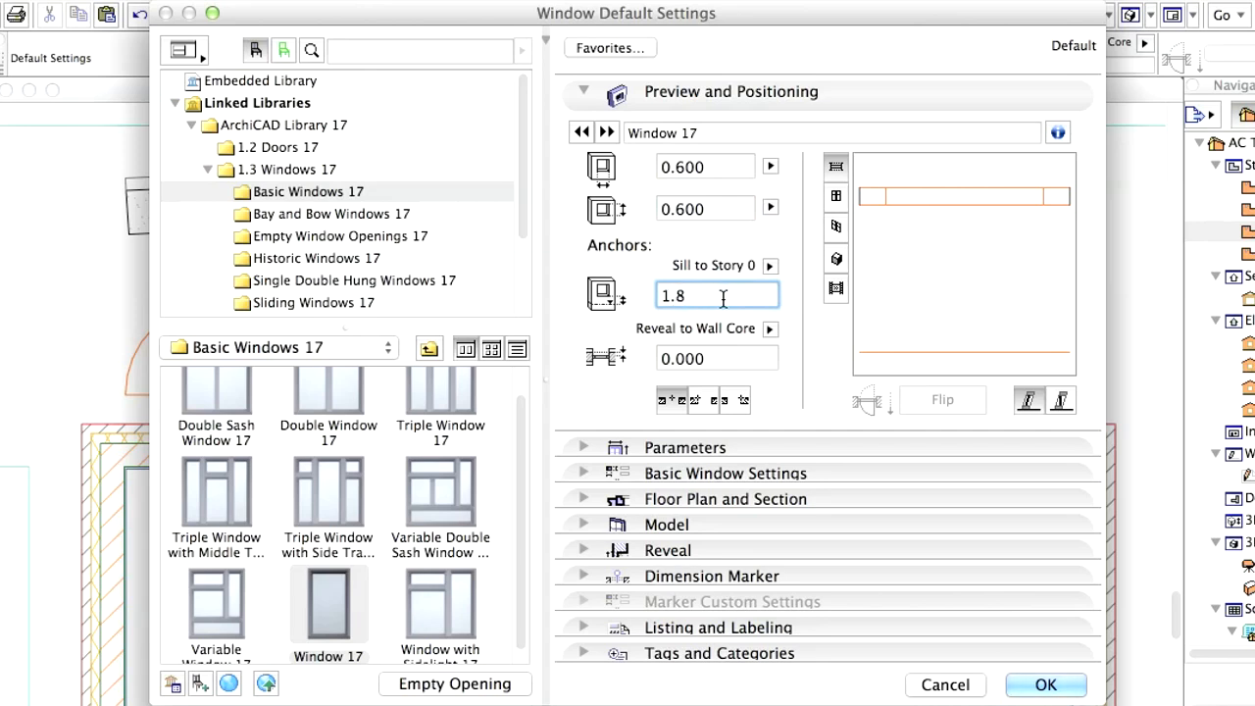
key(Return)
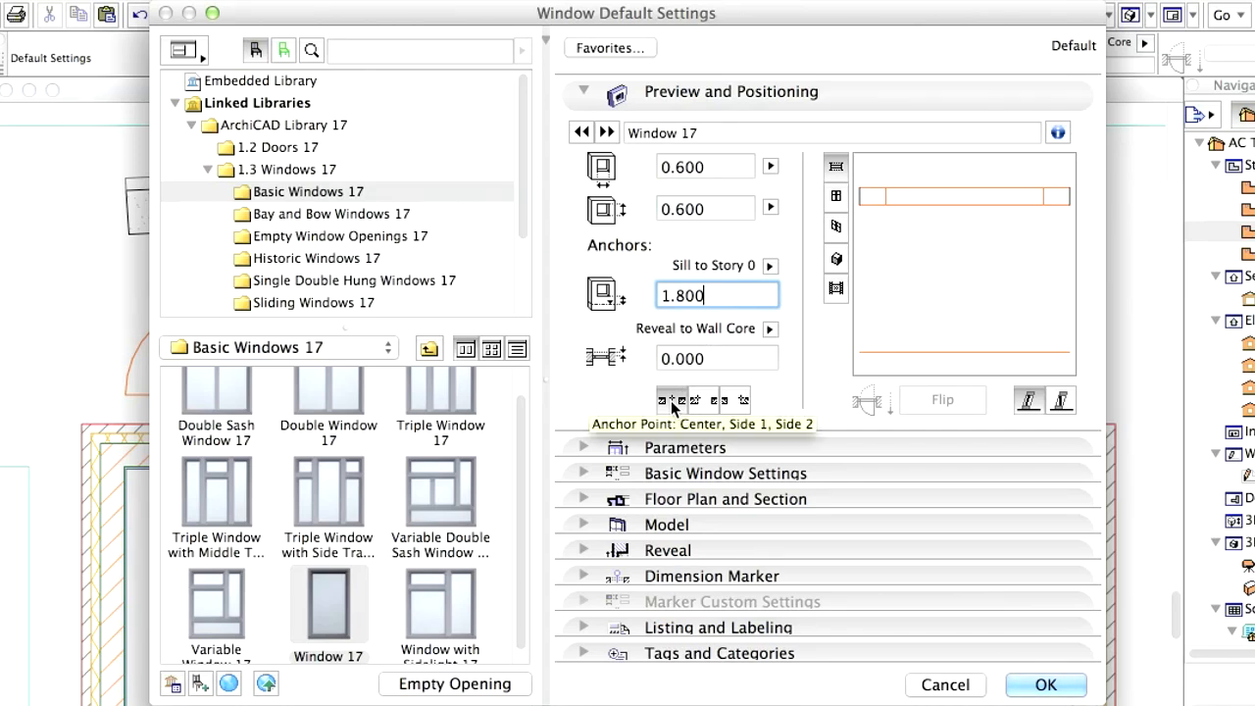
click(686, 359)
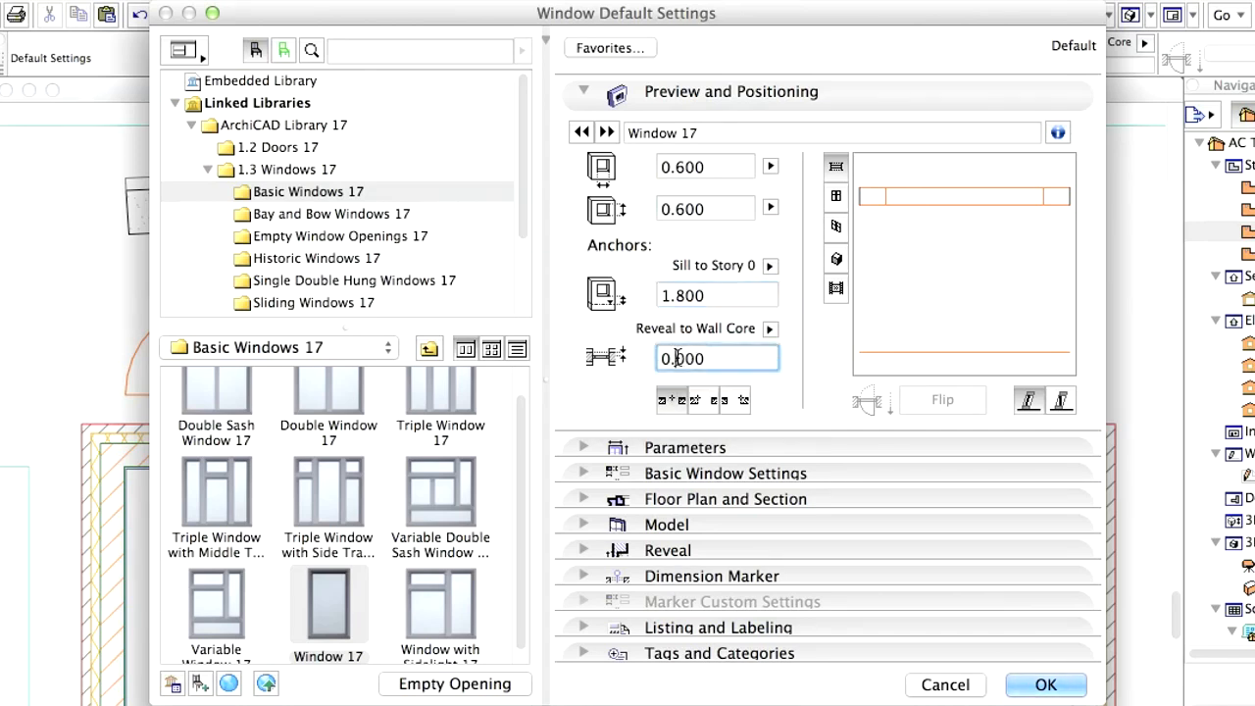
text(0.15)
key(Return)
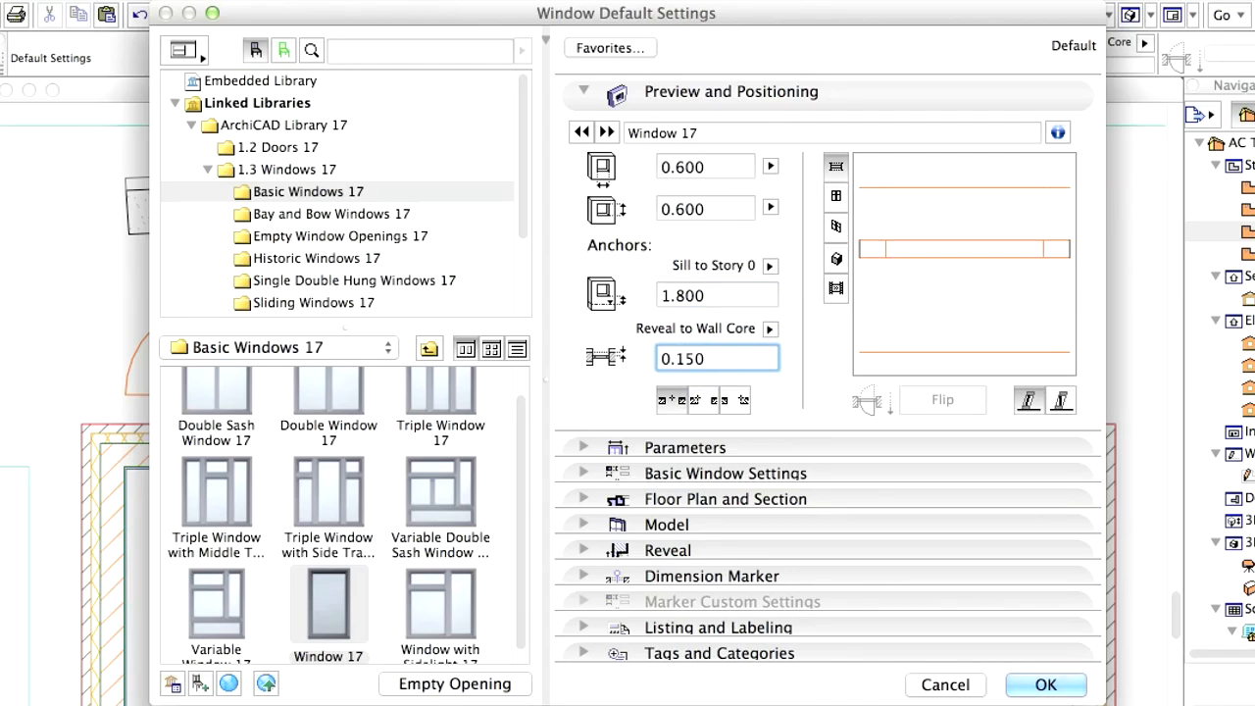
- Enable the Board and the Sill in the window's general settings
click(746, 102)
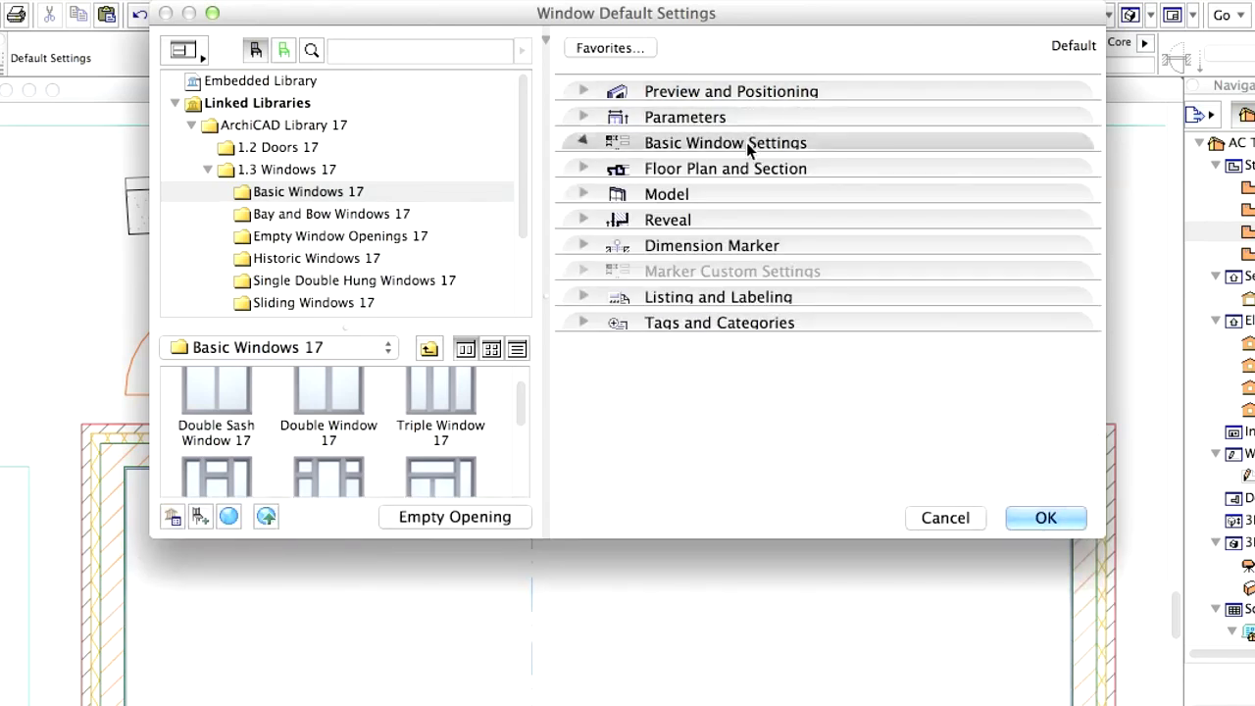
click(746, 142)
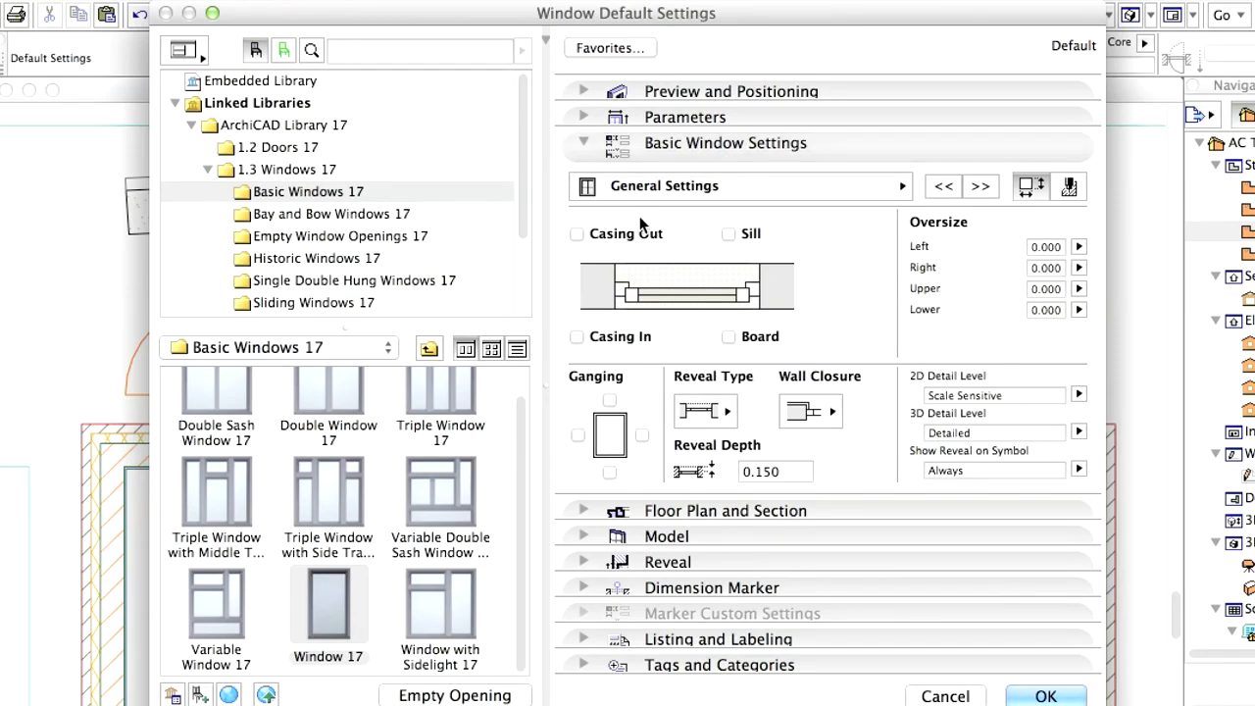
click(729, 336)
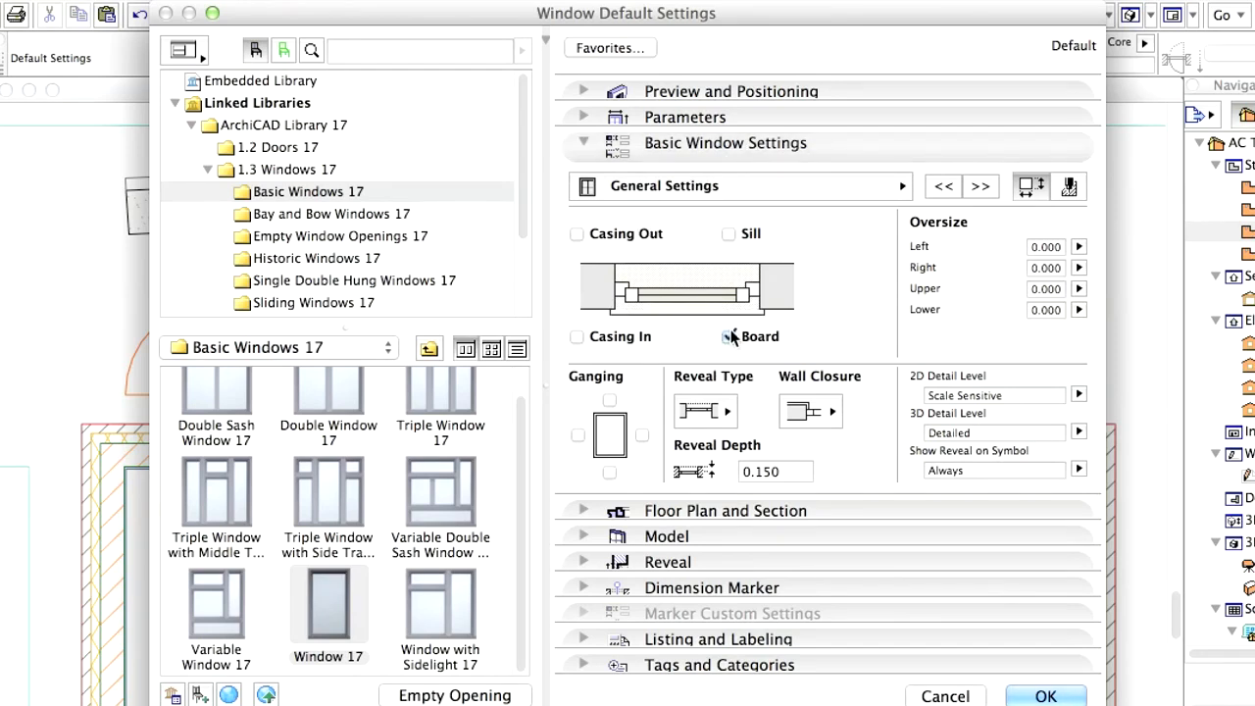
click(729, 235)
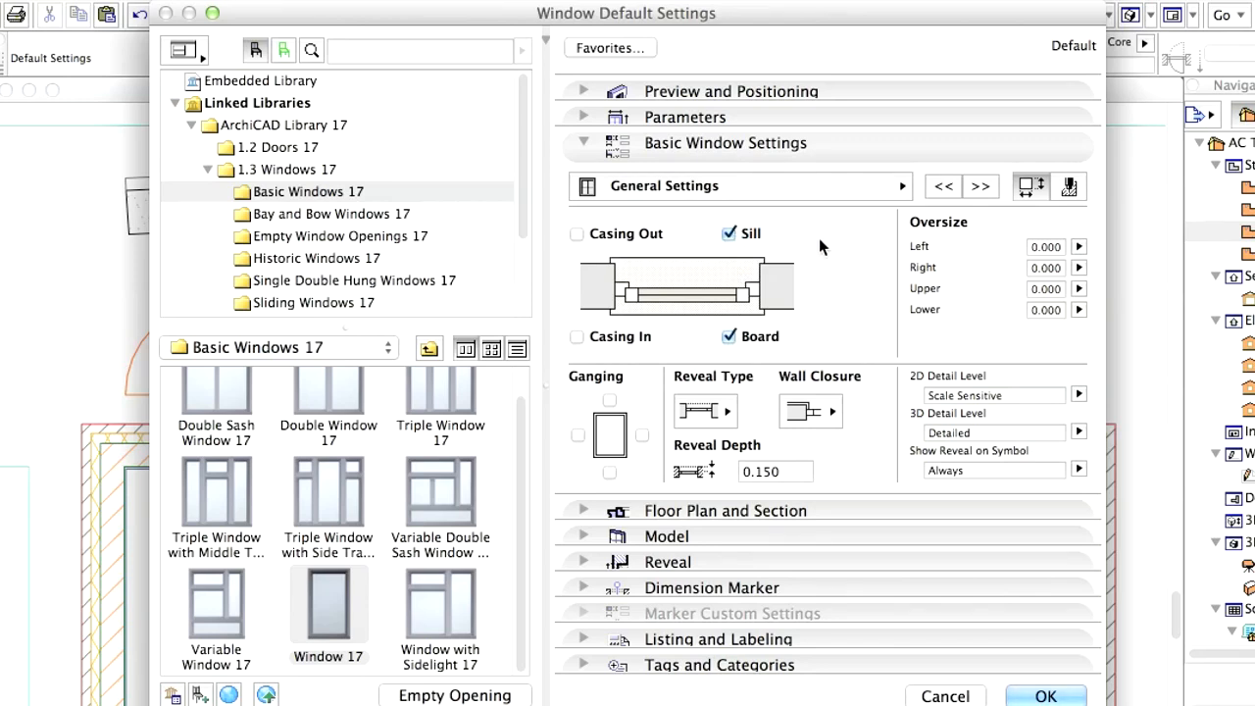
click(841, 150)
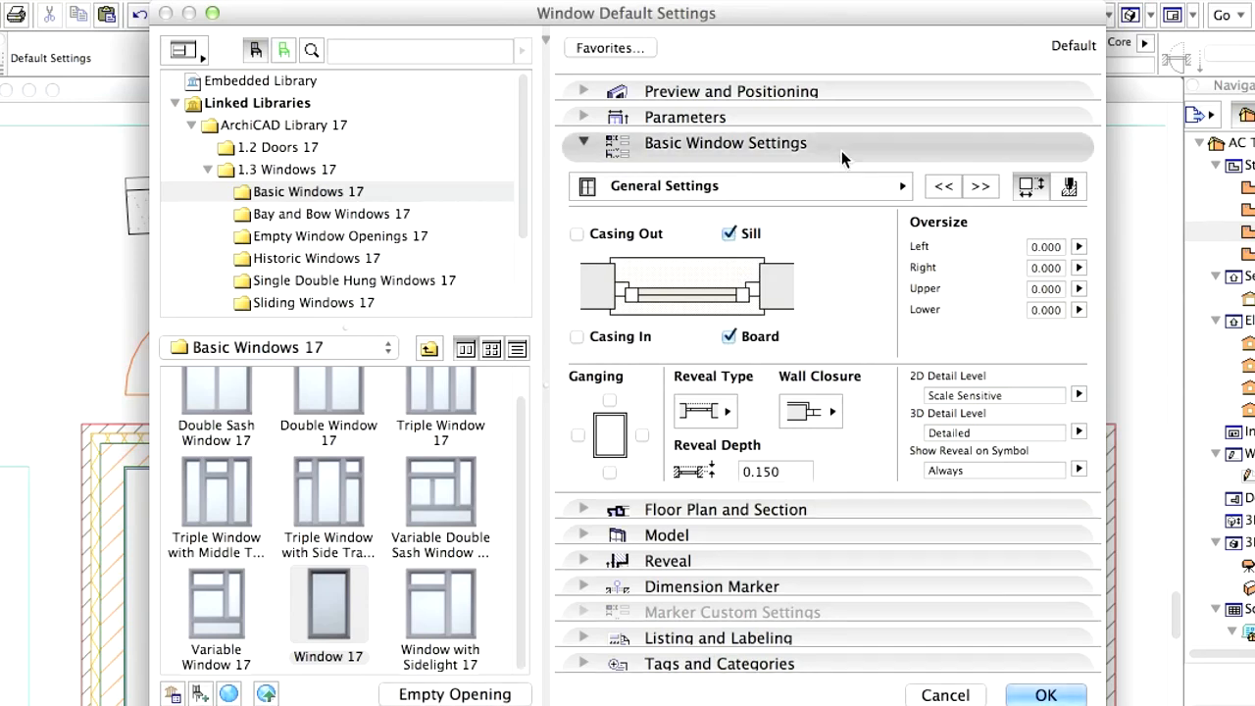
- Set the window's Structural Function to Non-Load-Bearing Element in its tags and categories
click(816, 318)
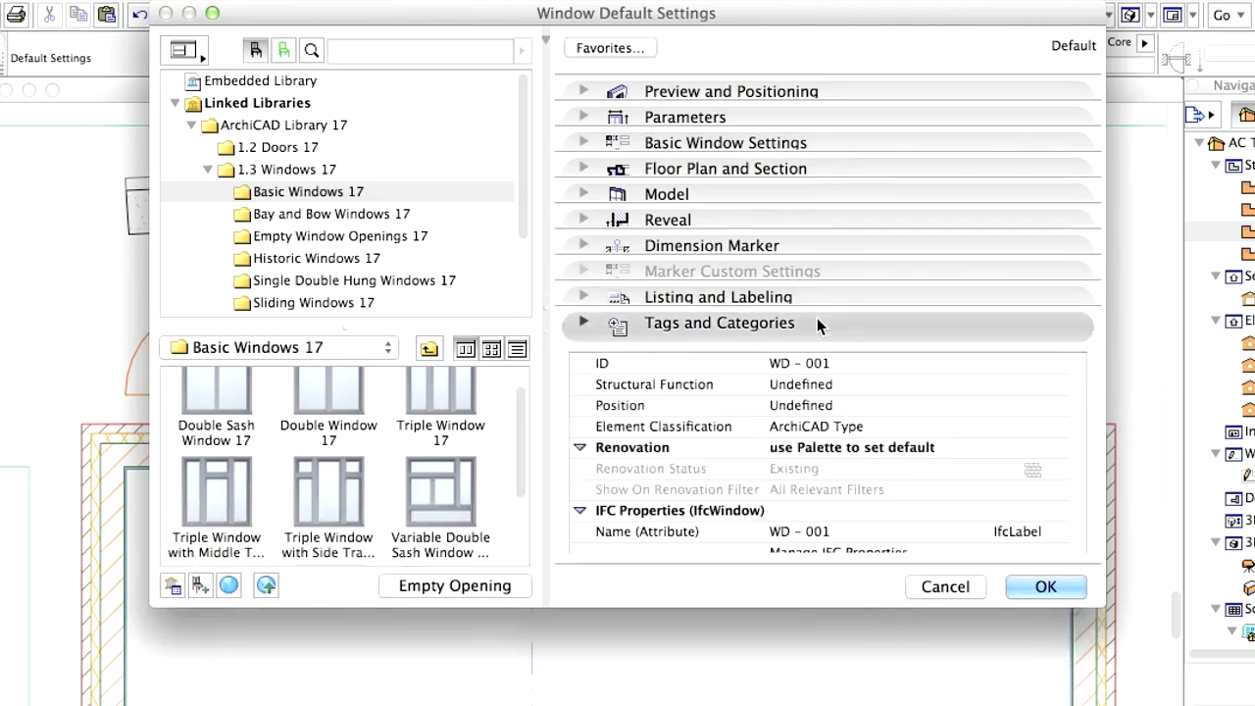
click(851, 384)
click(1051, 384)
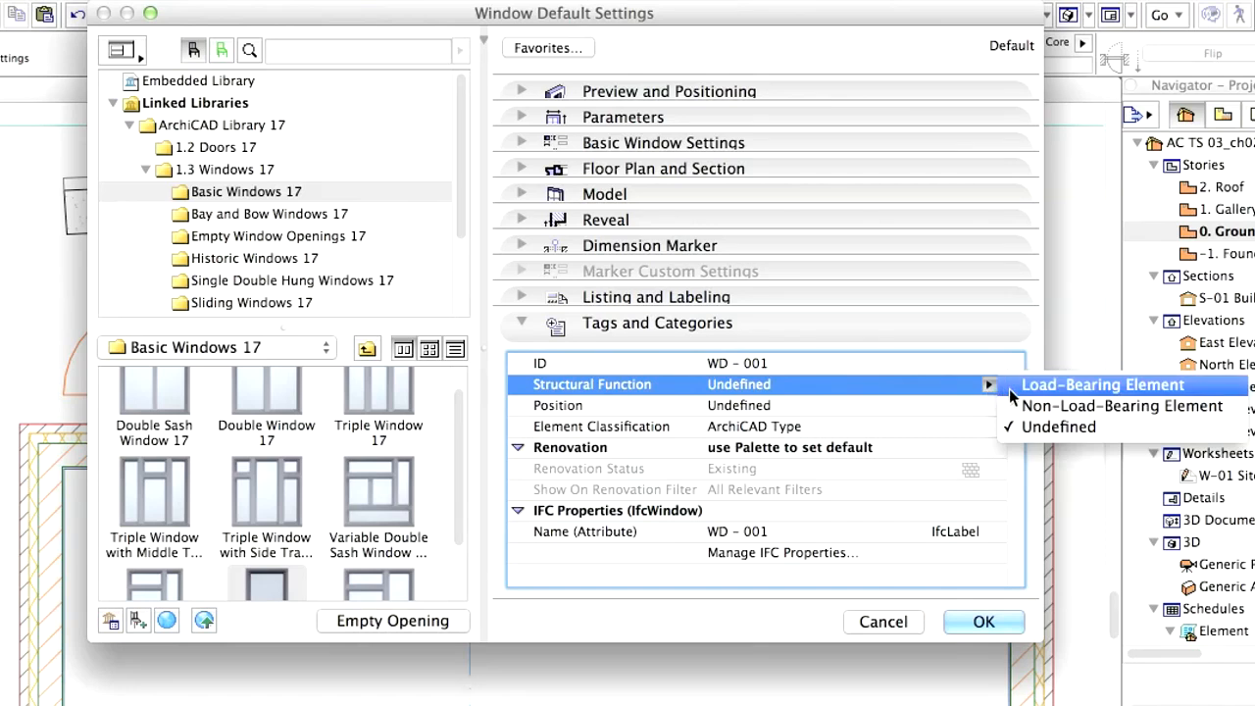
click(1057, 410)
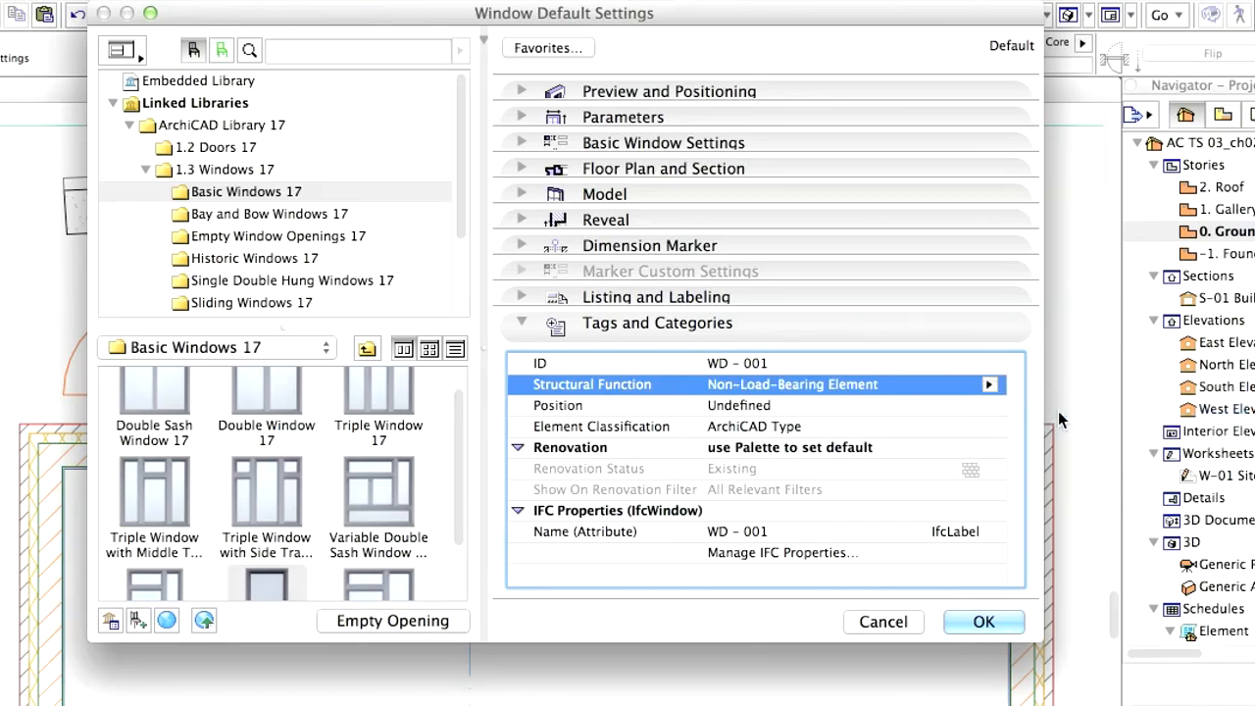
- Set the window's Position to Exterior and its Element Classification to Window
click(989, 406)
click(989, 406)
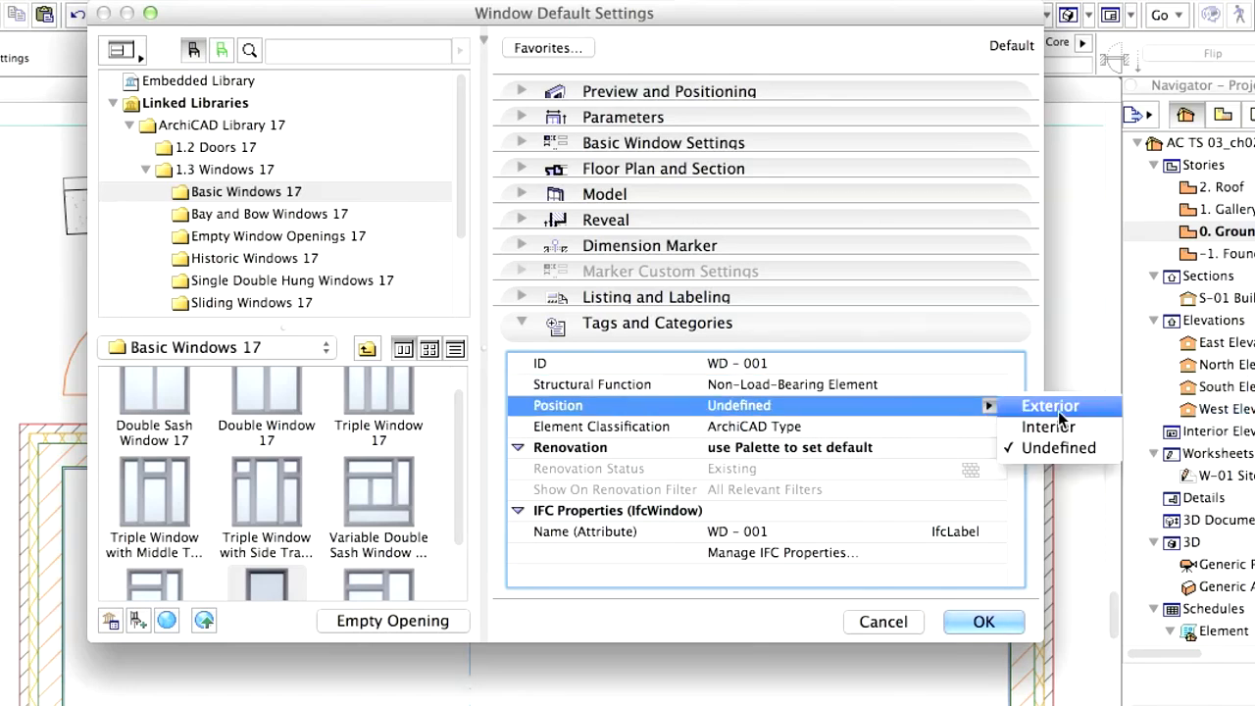
click(1092, 406)
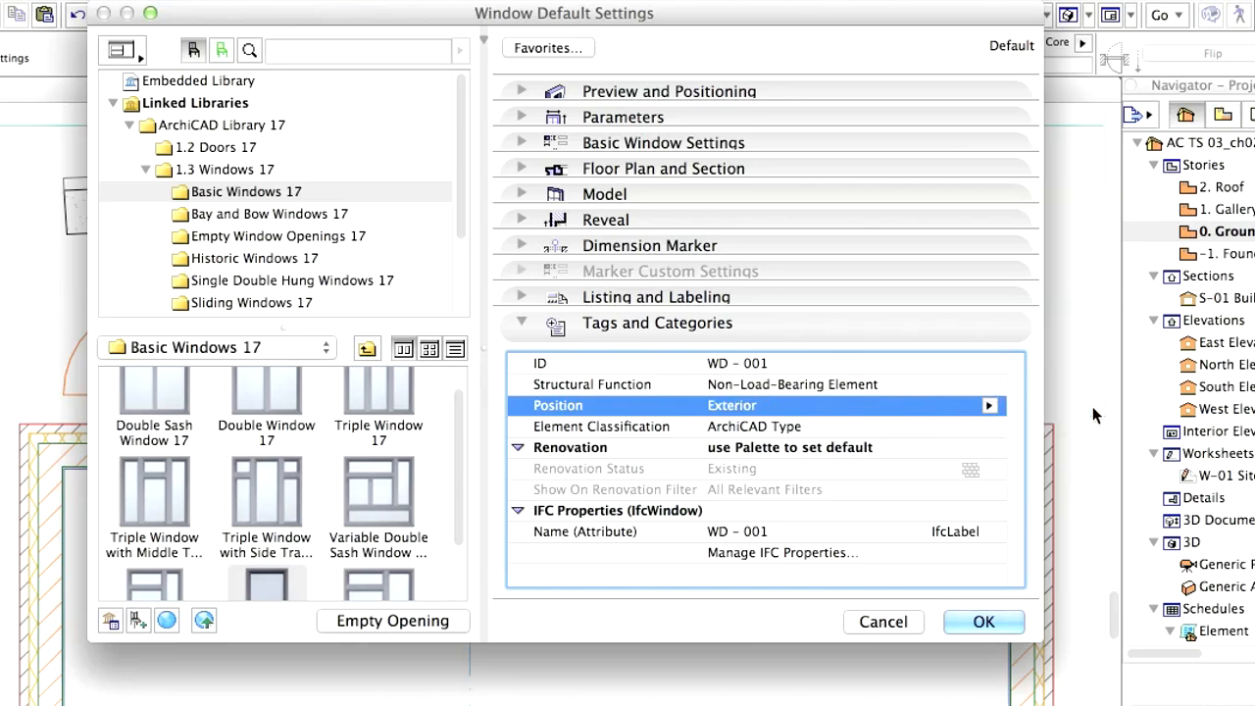
click(959, 430)
click(989, 426)
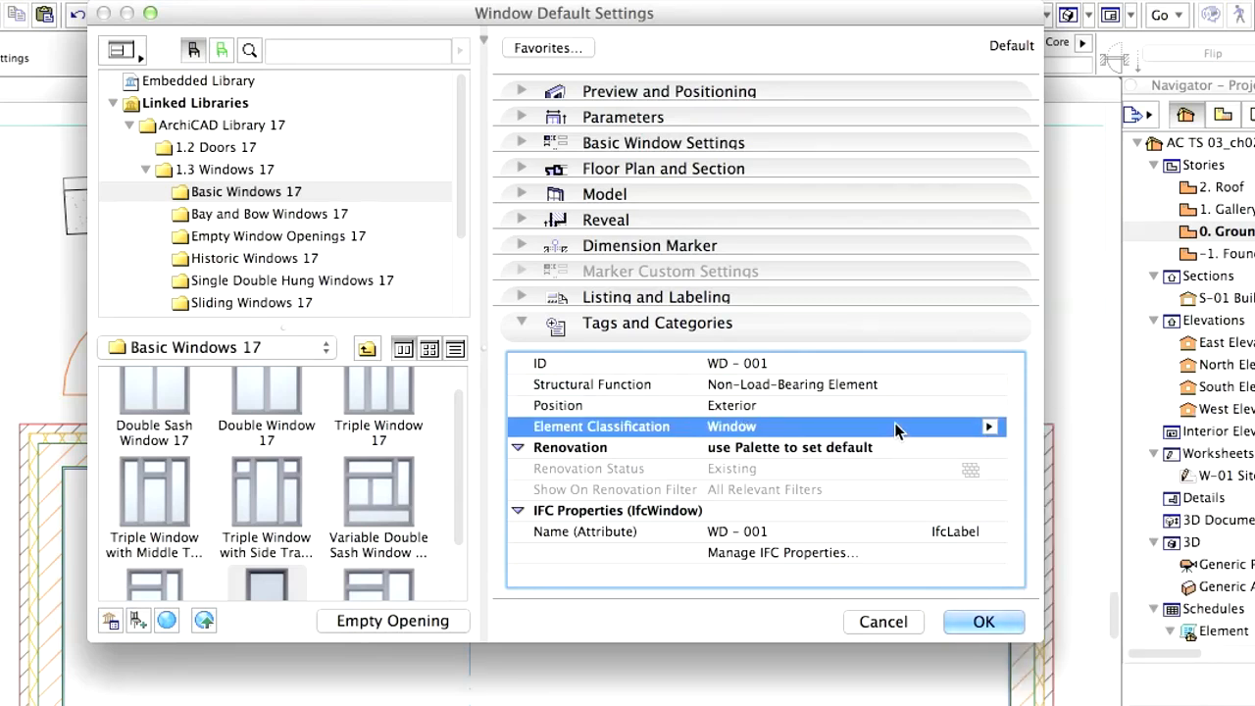
- Assign the OmniClass item 21-02 20 20 Exterior Windows in the window's IFC properties and accept the default window settings
click(826, 553)
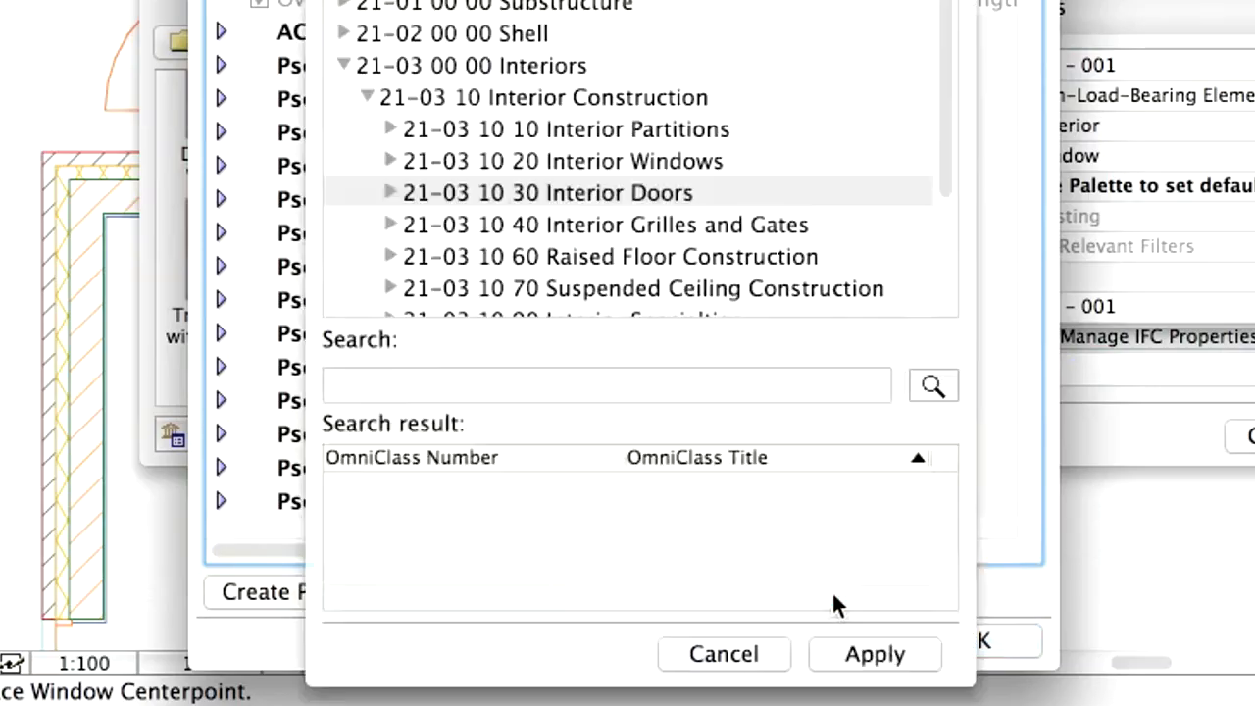
text(windows)
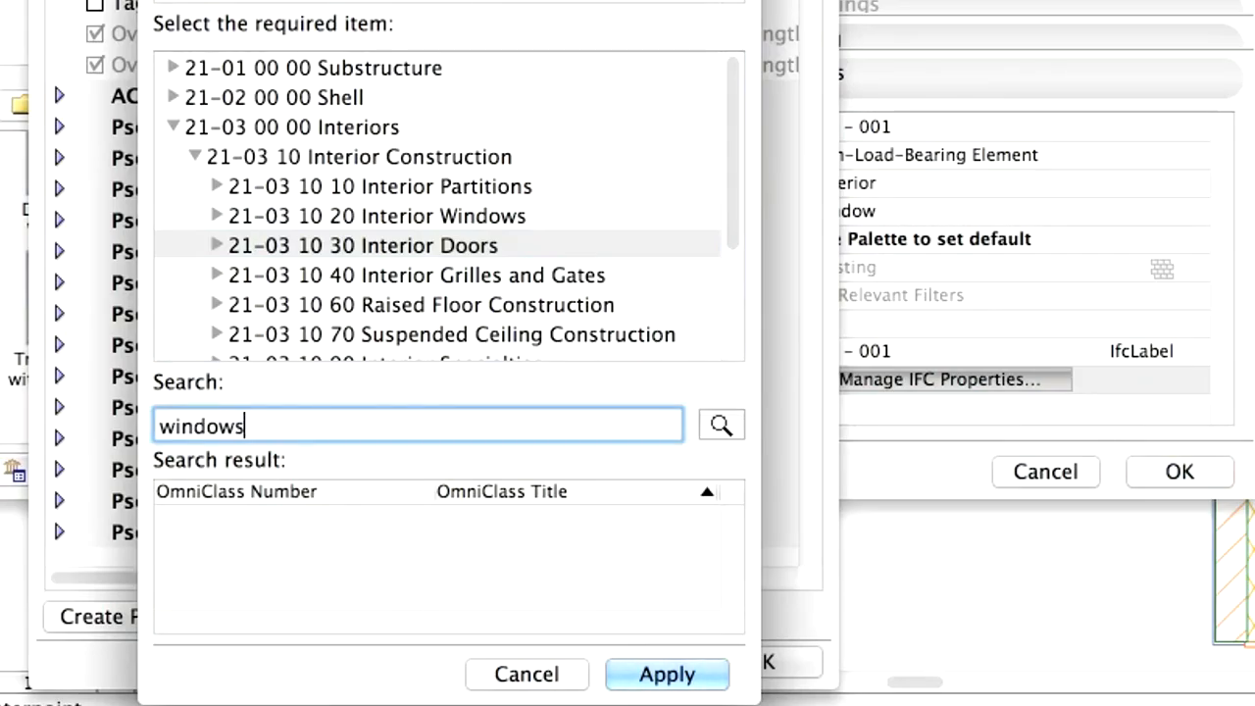
click(719, 426)
scroll(666, 524, down, 2)
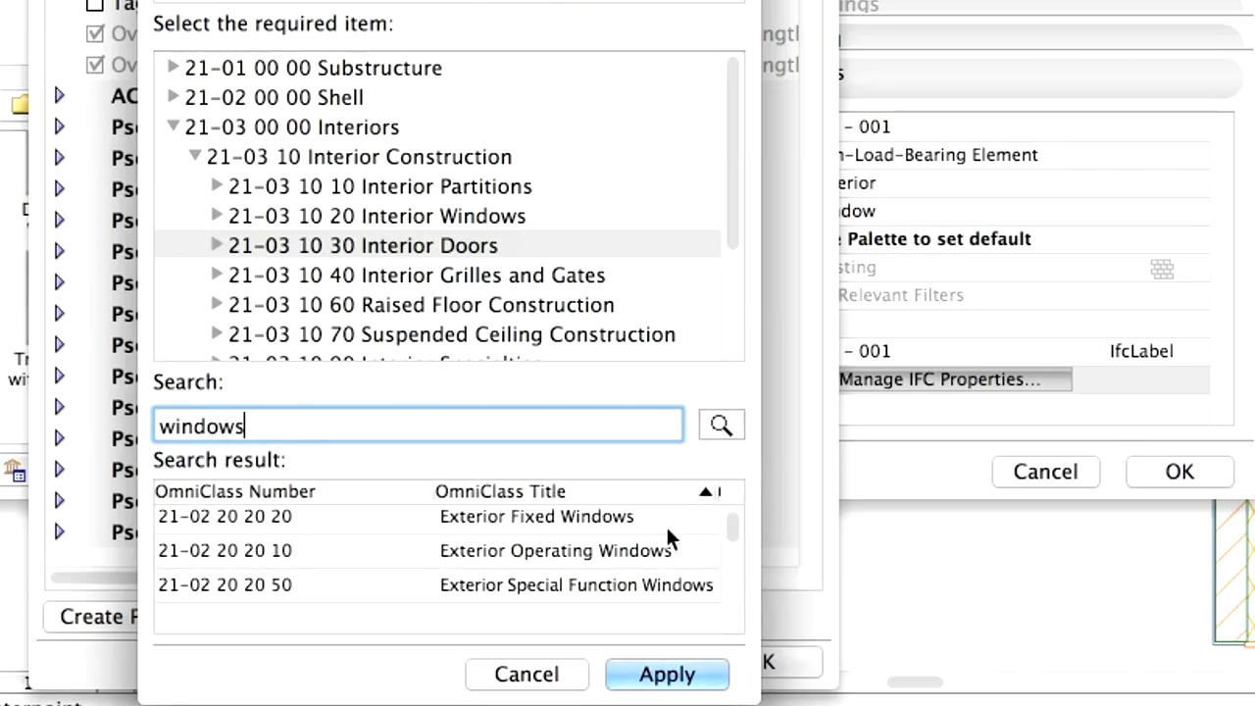
scroll(664, 526, down, 1)
click(568, 566)
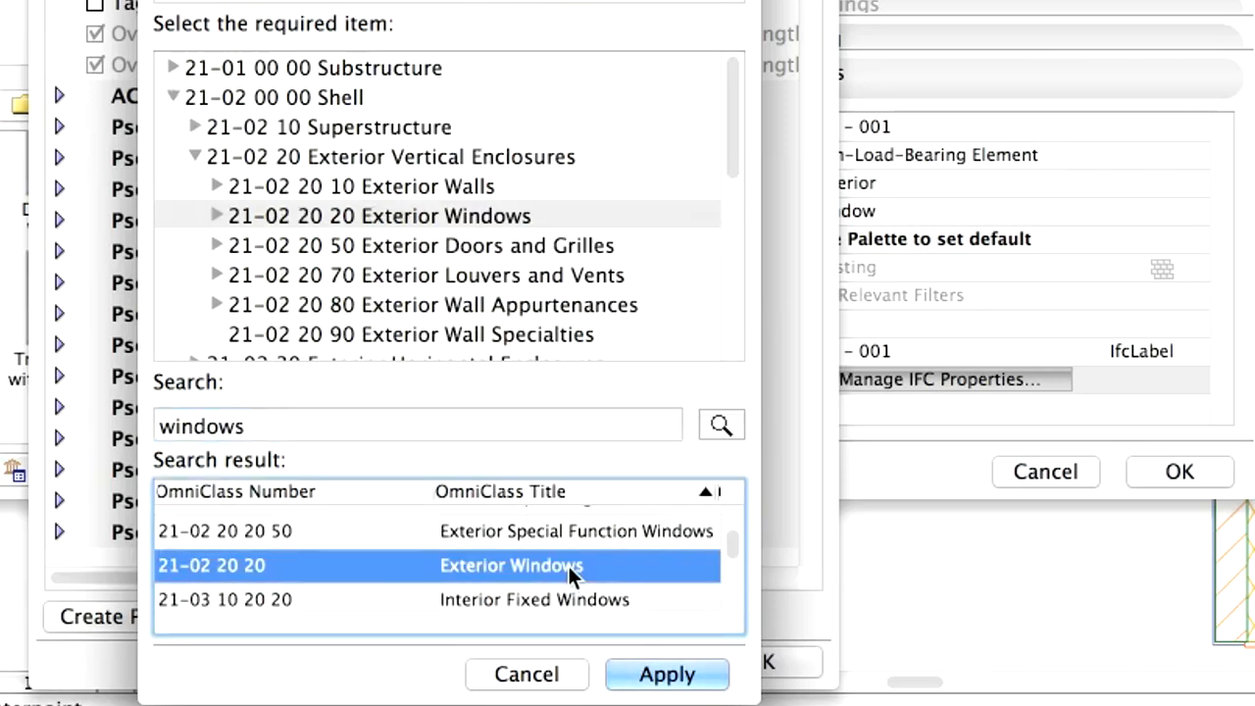
click(667, 675)
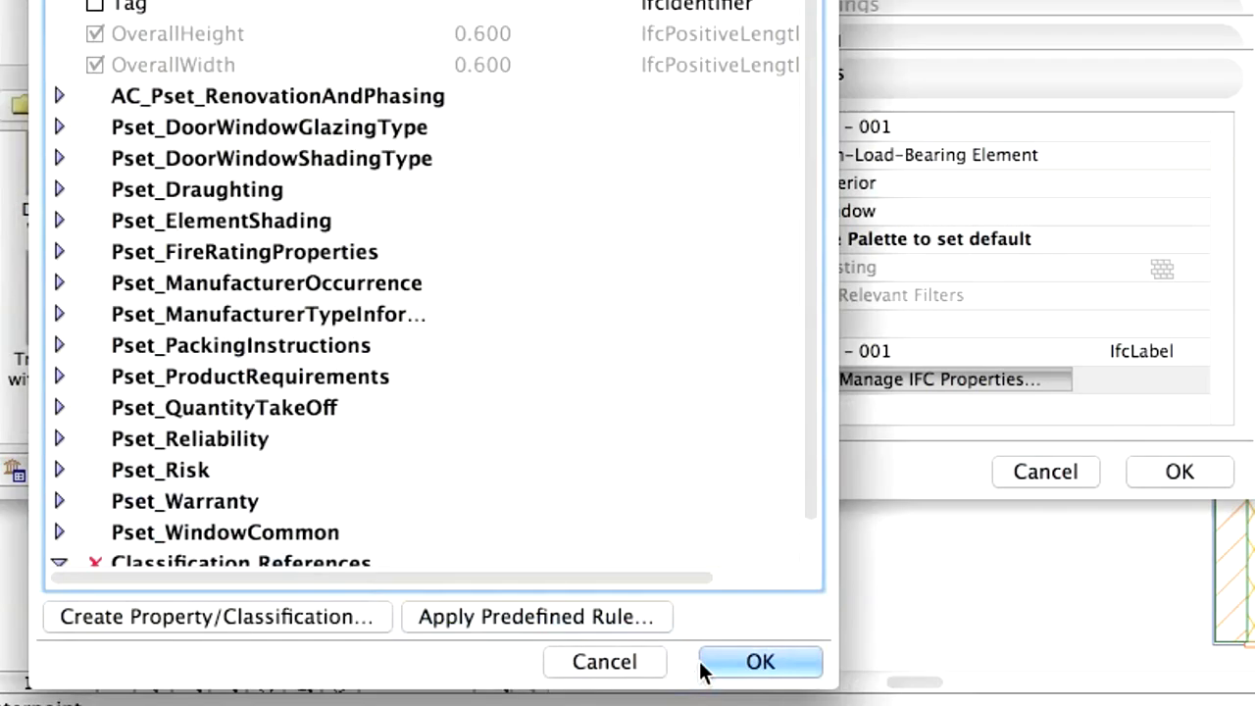
click(757, 663)
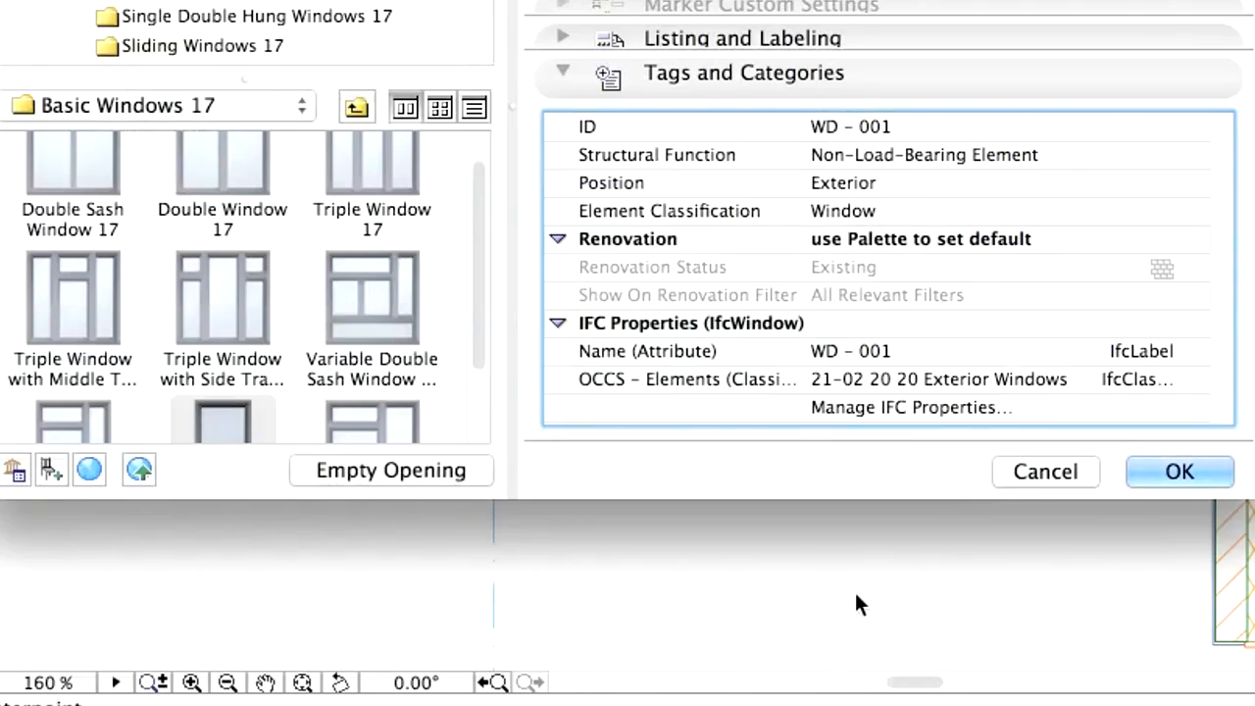
click(1176, 472)
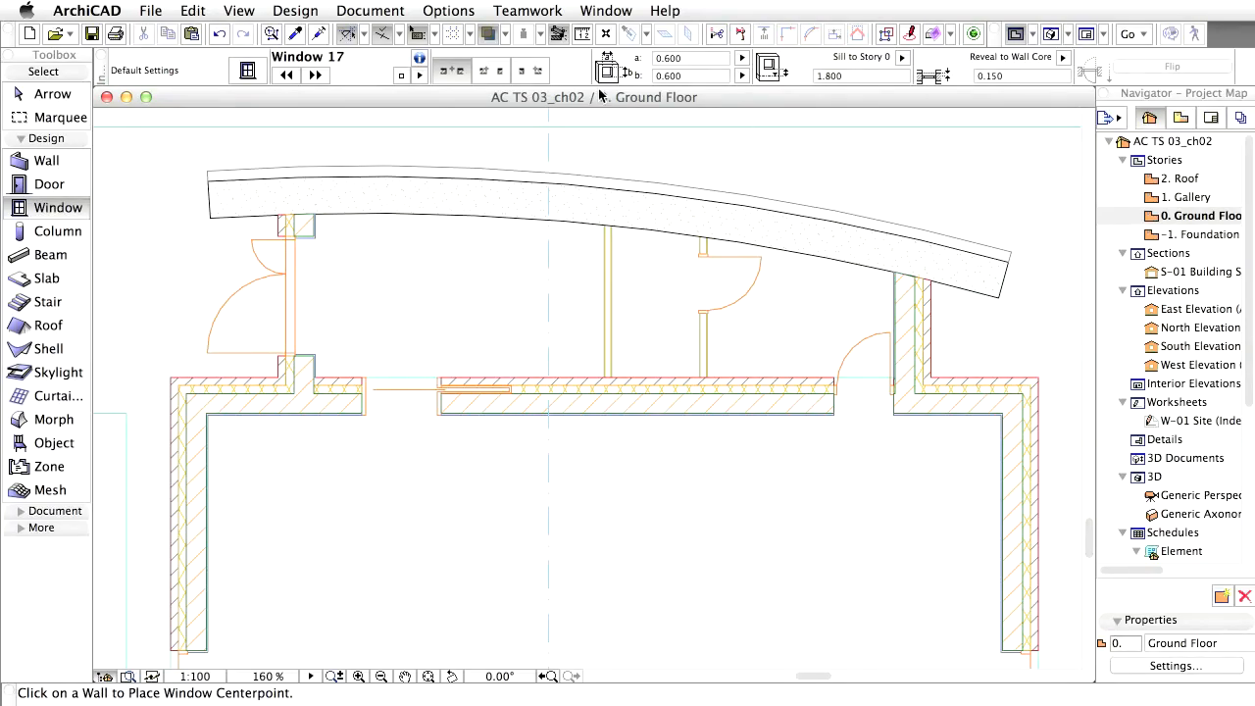
- Set the special snap points to work Between Intersection Points
click(399, 33)
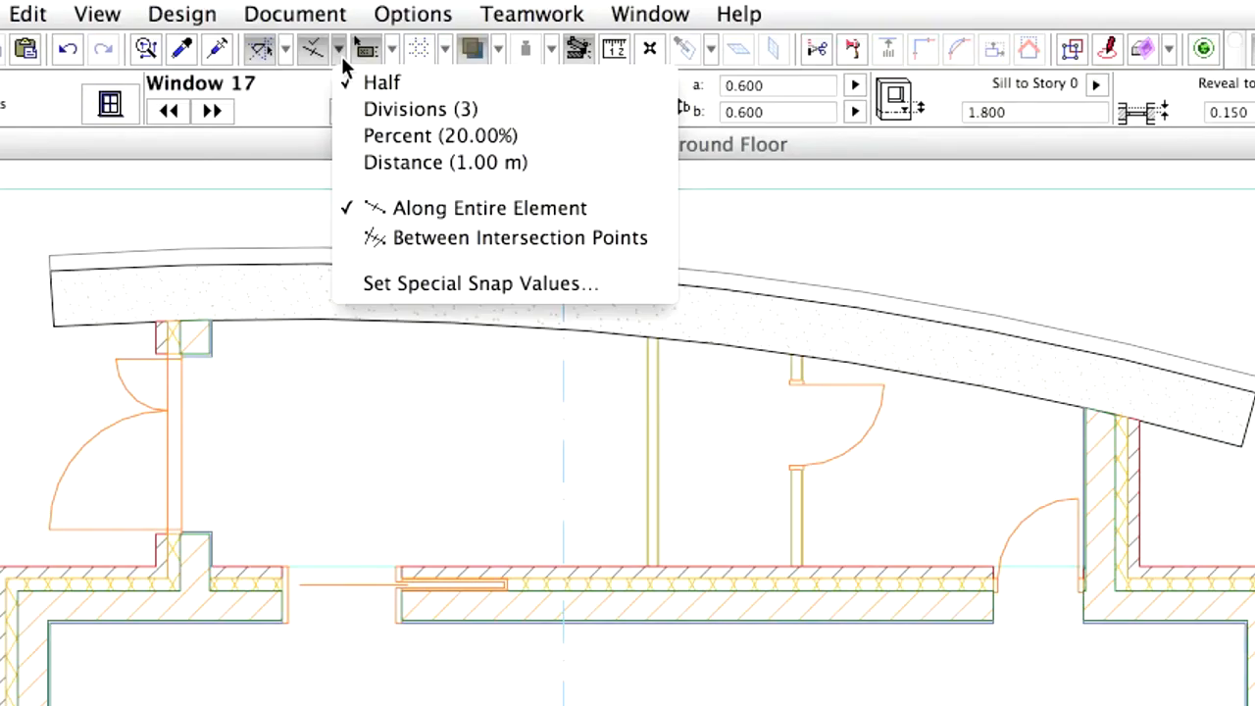
click(656, 239)
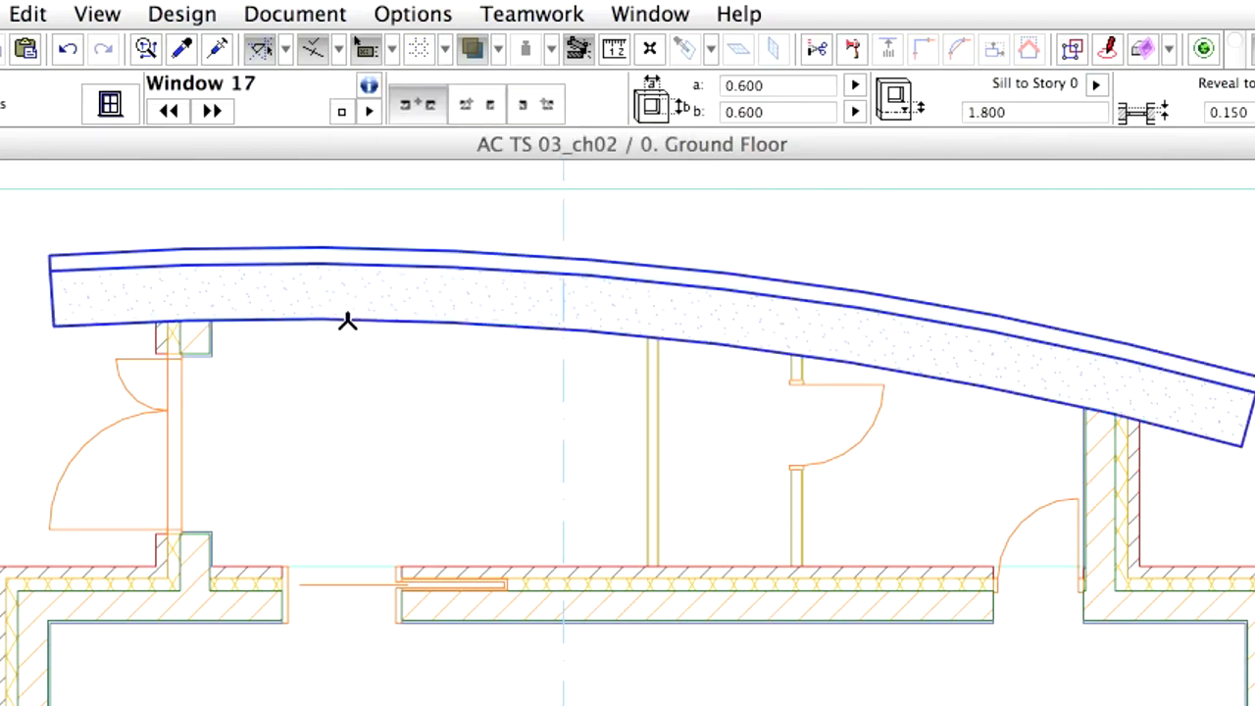
- Place three 0.600 by 0.600 windows along the inner face of the curved ground floor wall, spaced between the adjoining walls
click(432, 322)
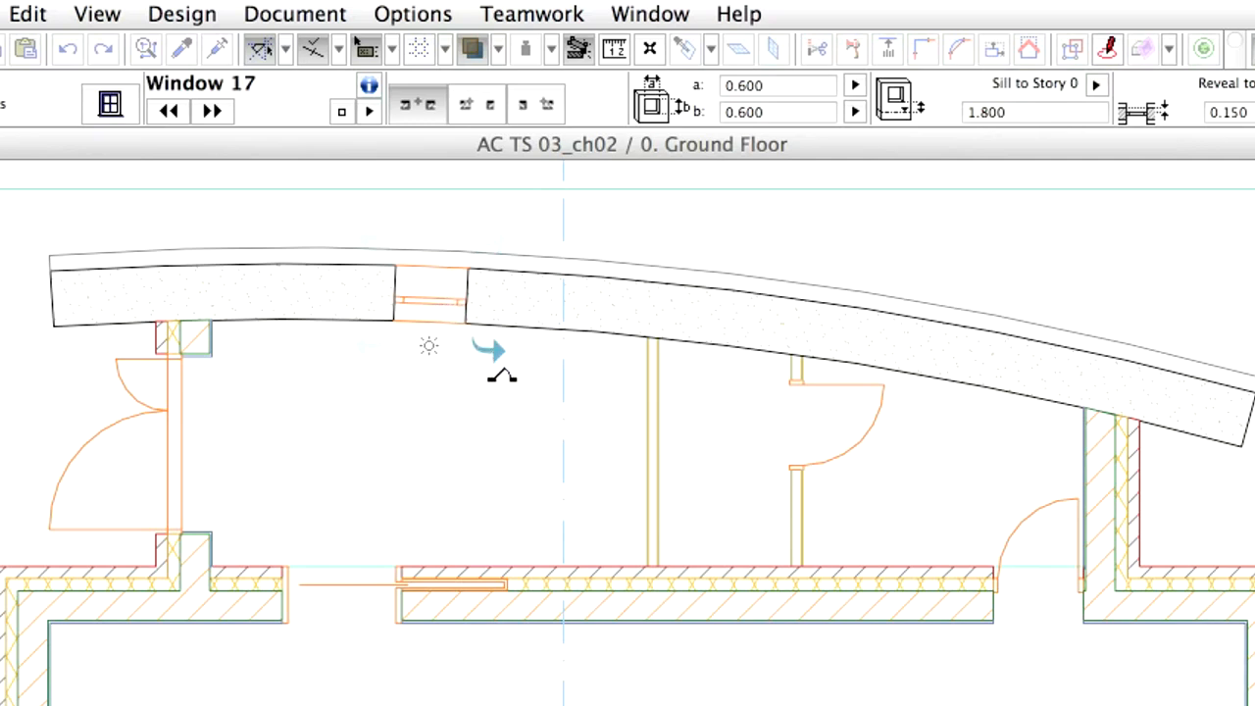
click(495, 369)
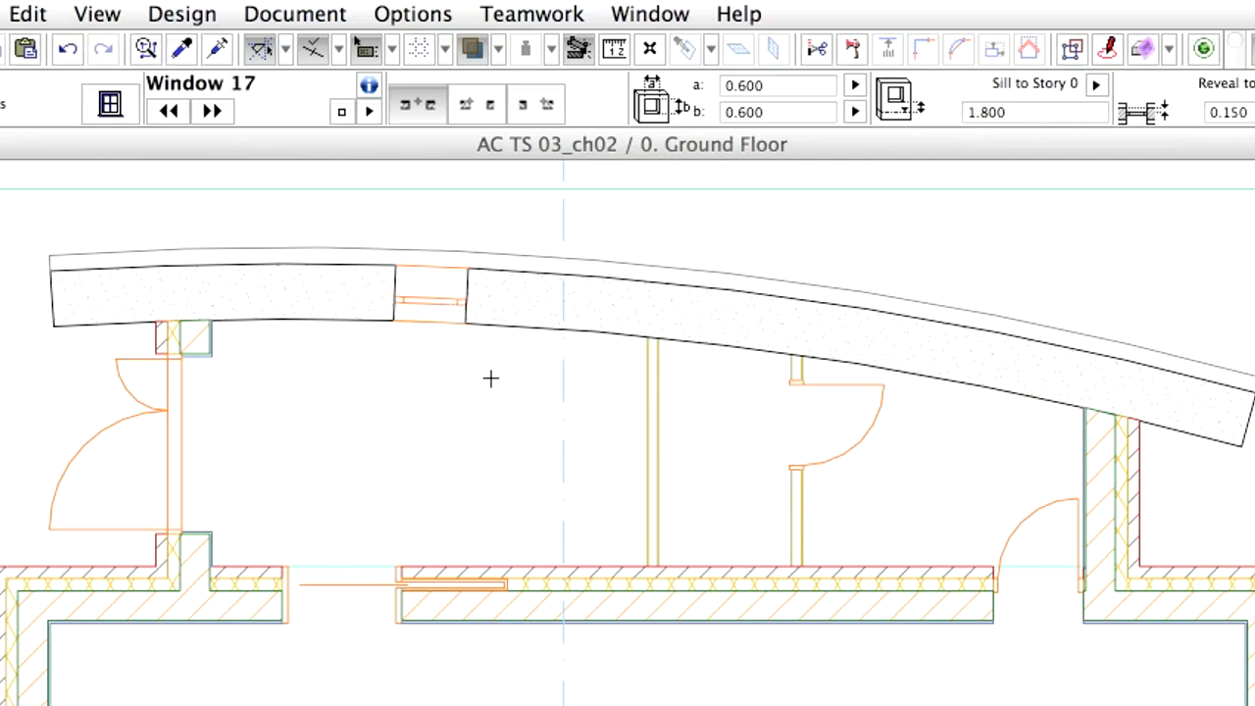
click(724, 344)
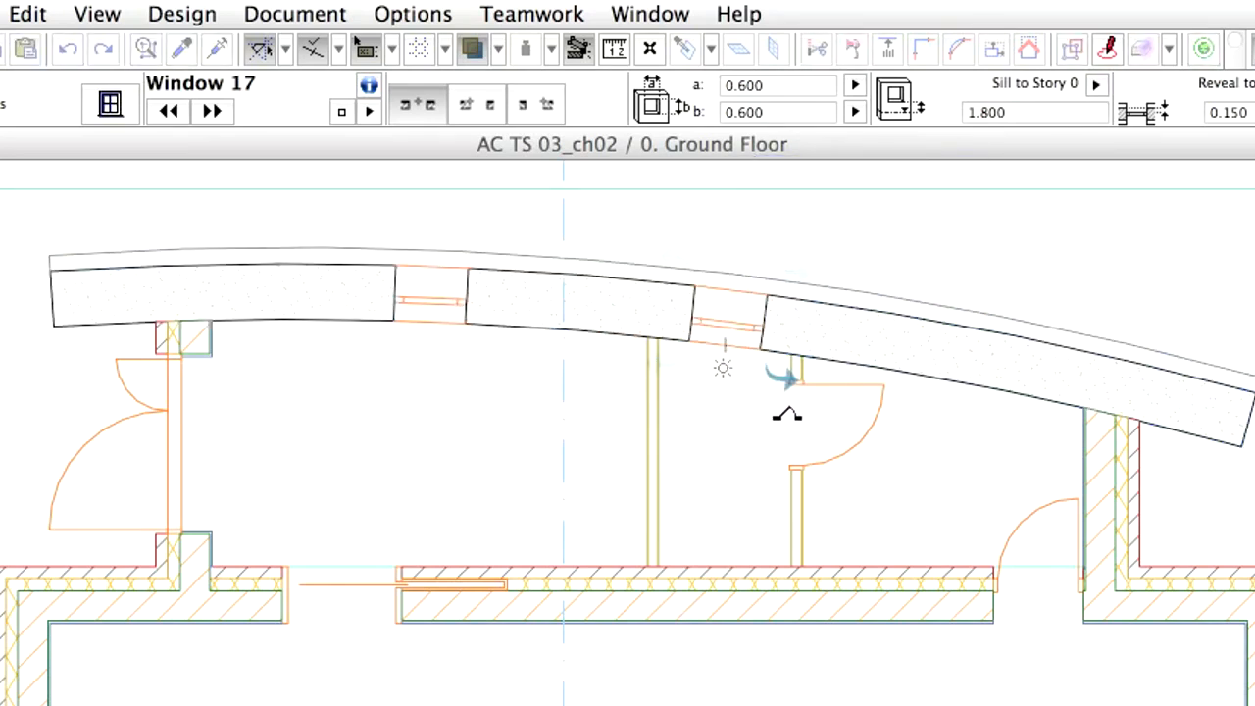
click(785, 414)
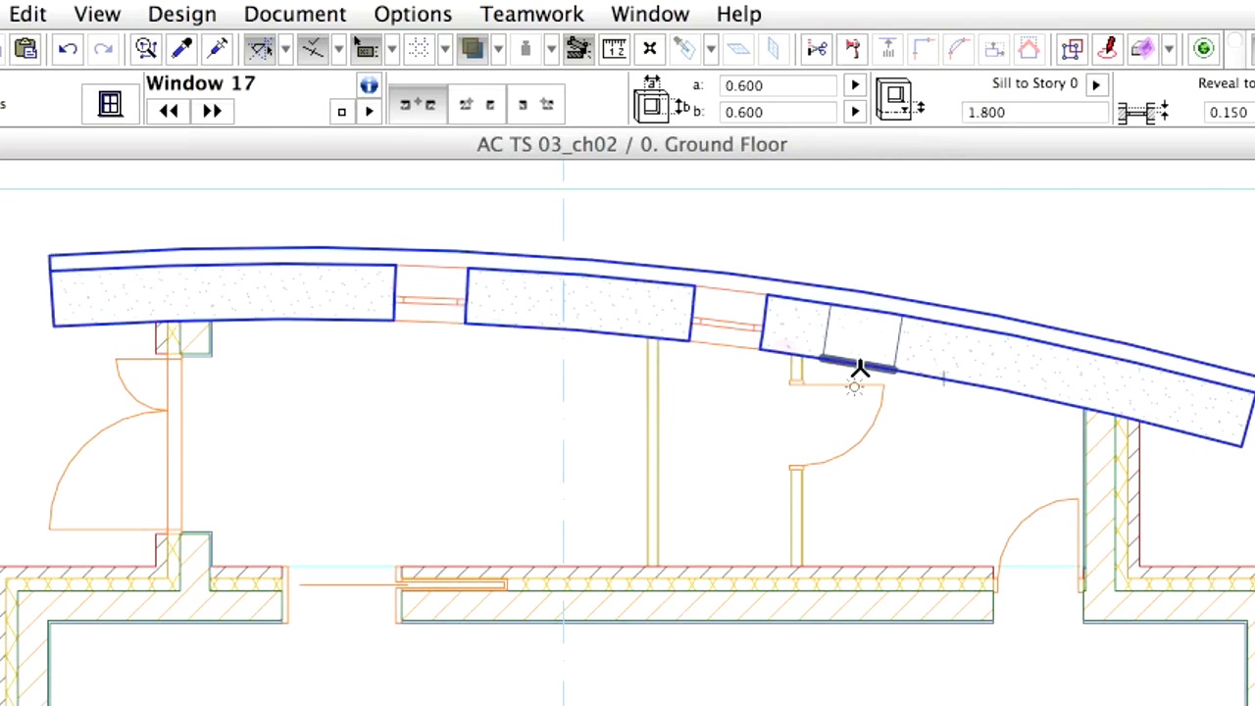
click(947, 383)
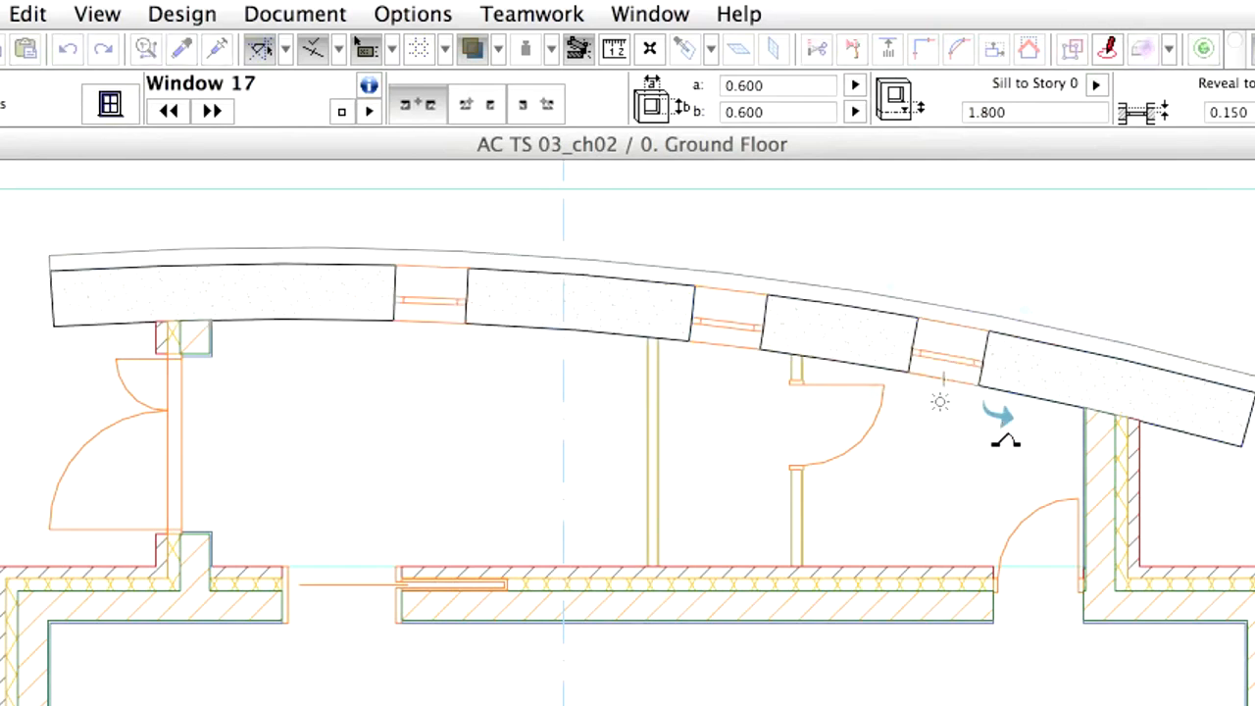
click(998, 442)
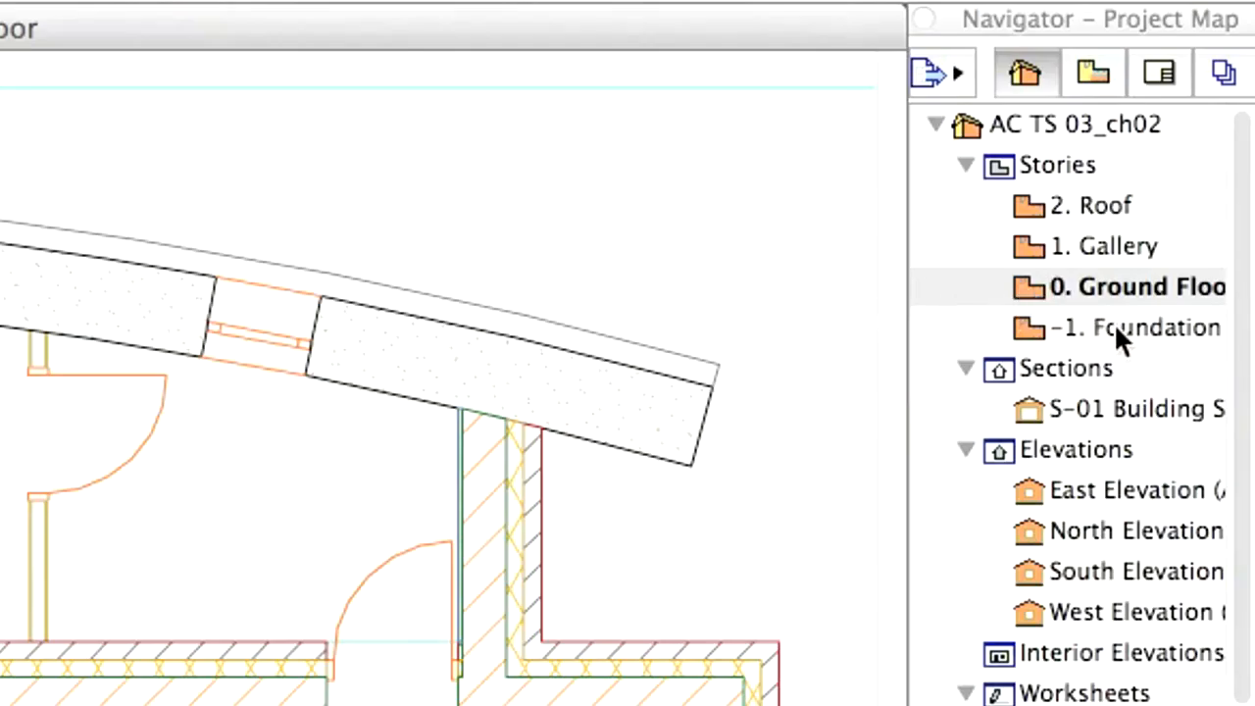
- Open the 1. Gallery story and set the default window's width and height to 0.800
click(1127, 253)
double_click(1157, 246)
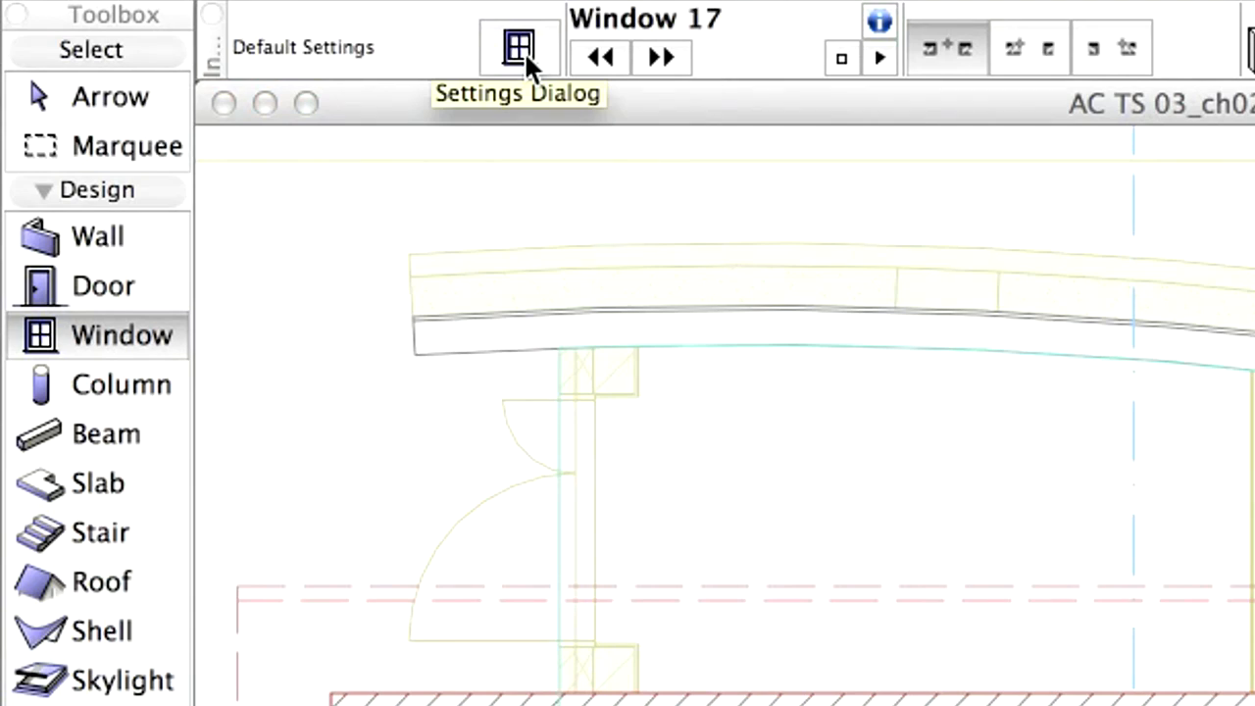
click(523, 51)
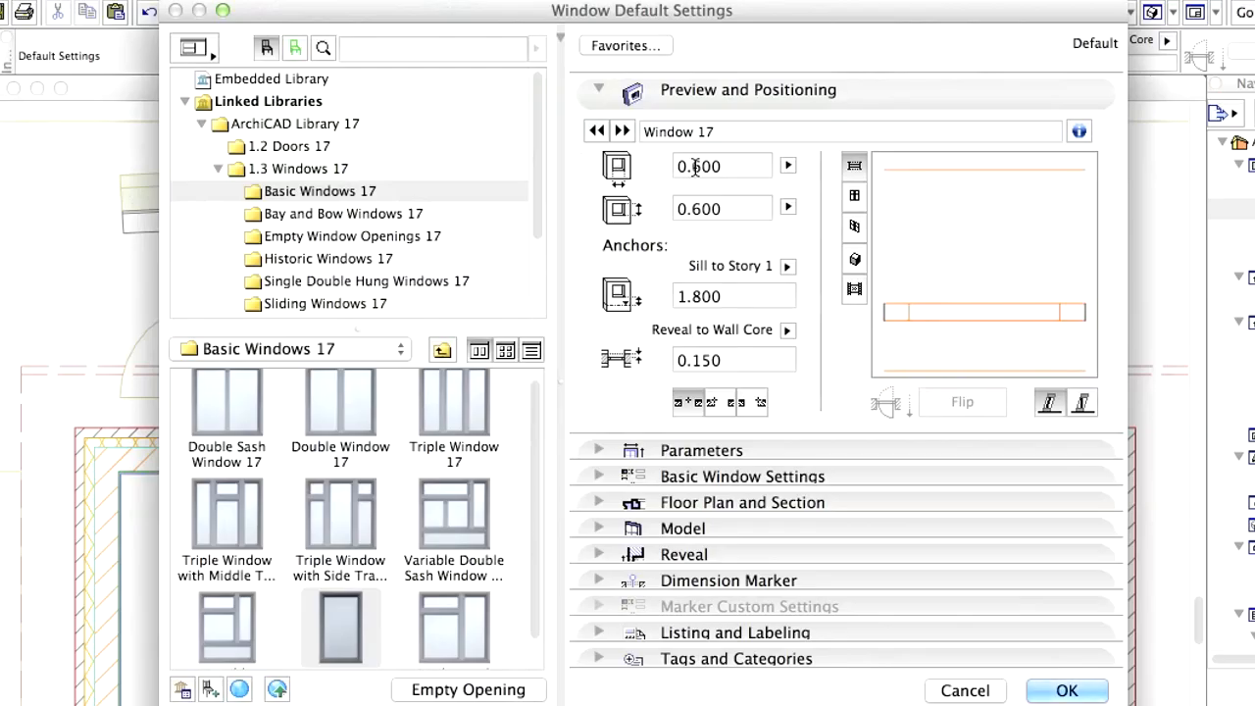
double_click(693, 167)
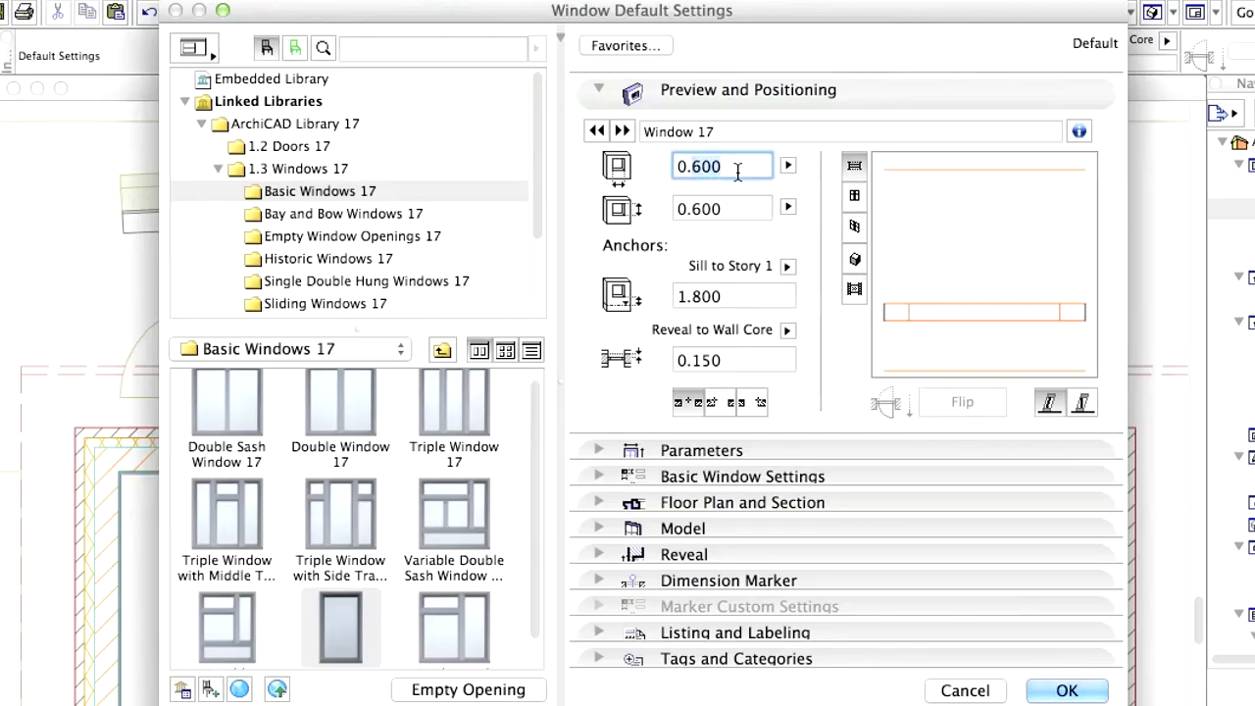
text(0.8)
click(698, 209)
double_click(698, 209)
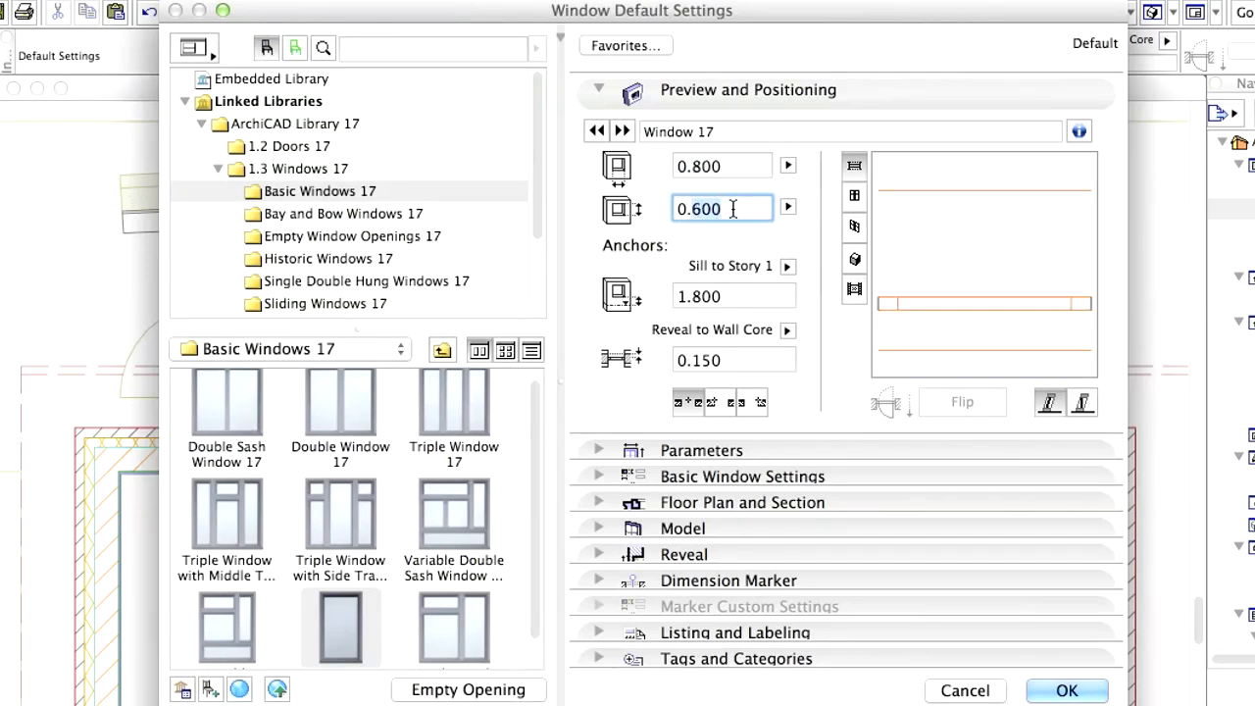
text(0.800)
- Set the default window's sill to Story 1 to 1.600 and its reveal to wall core to -0.100, and accept the settings
click(694, 297)
text(1.6)
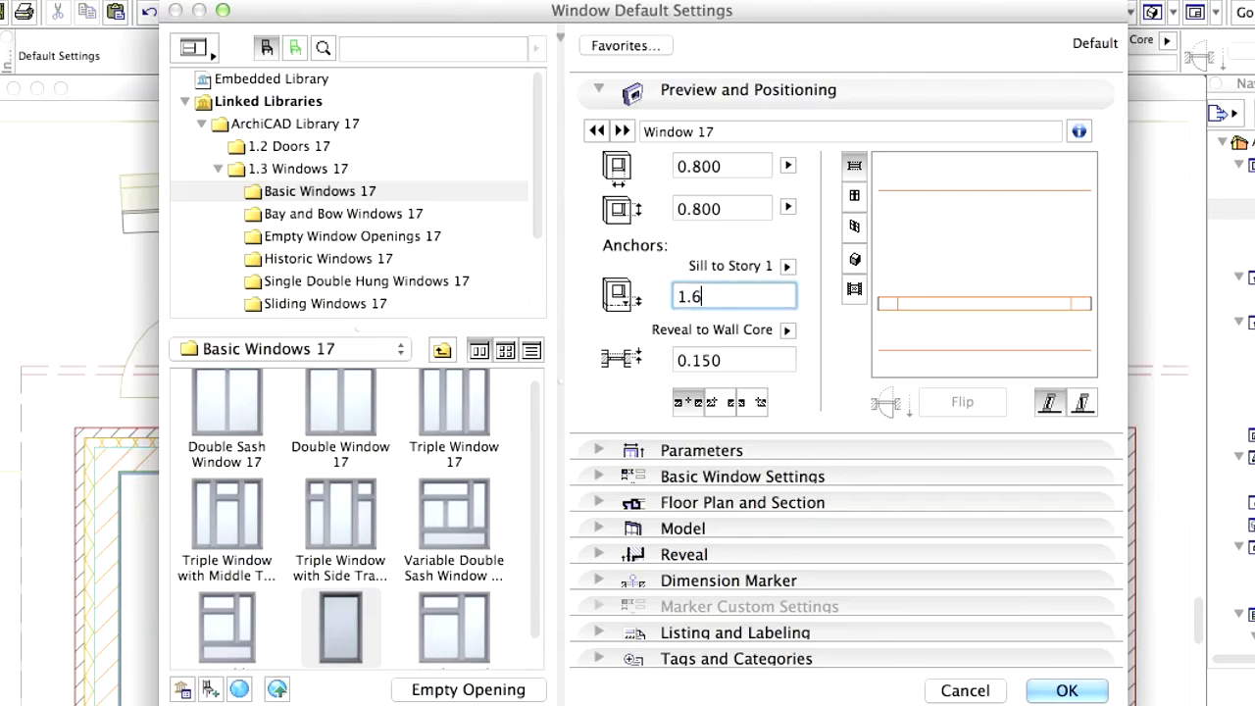
text(00)
click(727, 361)
text(-0)
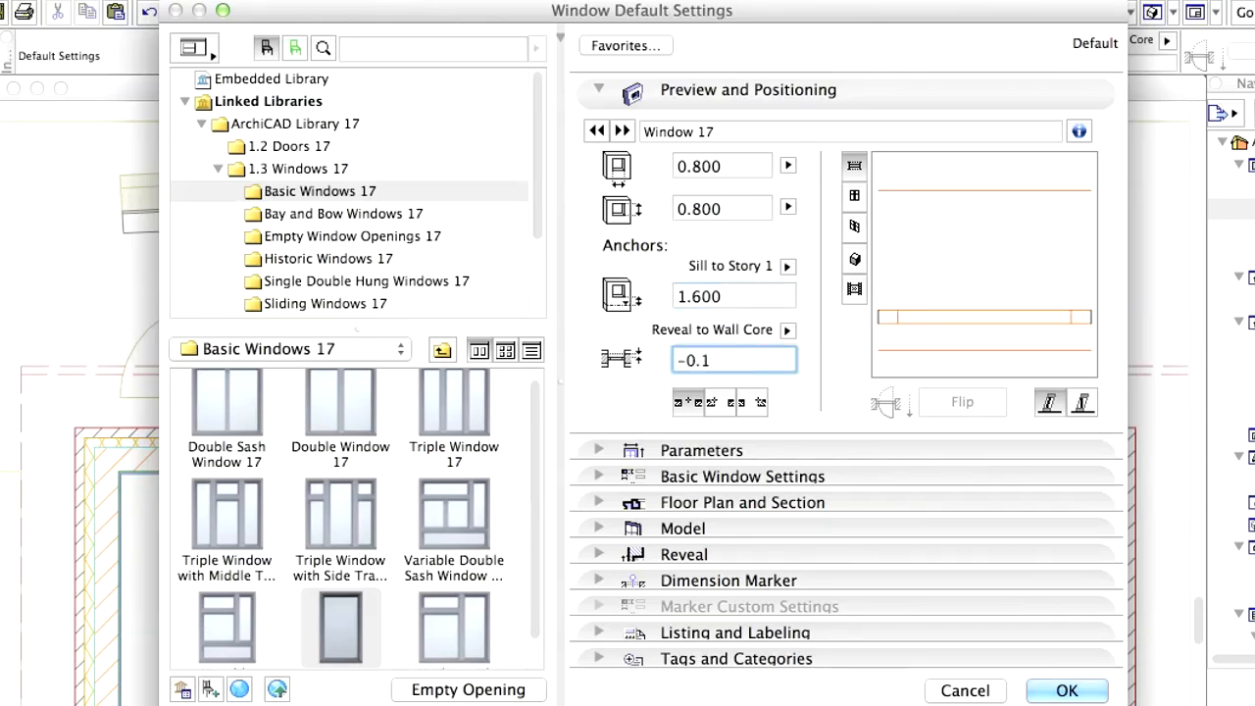
text(.100)
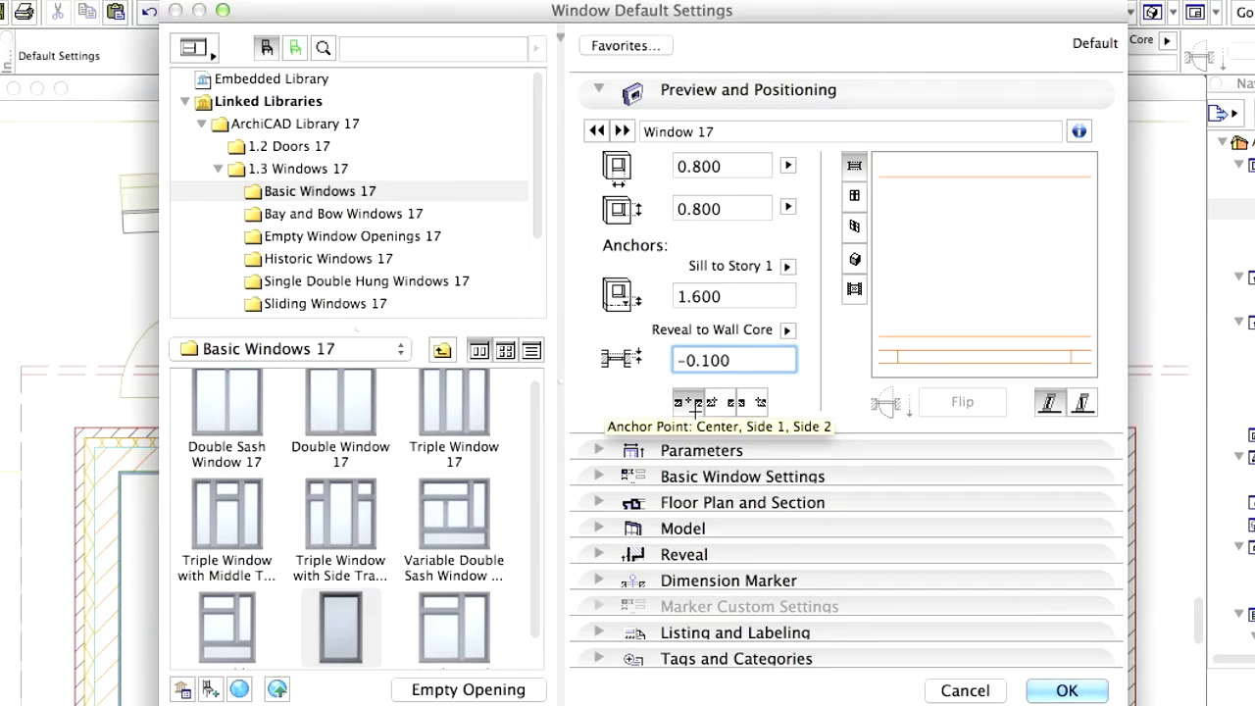
click(1096, 692)
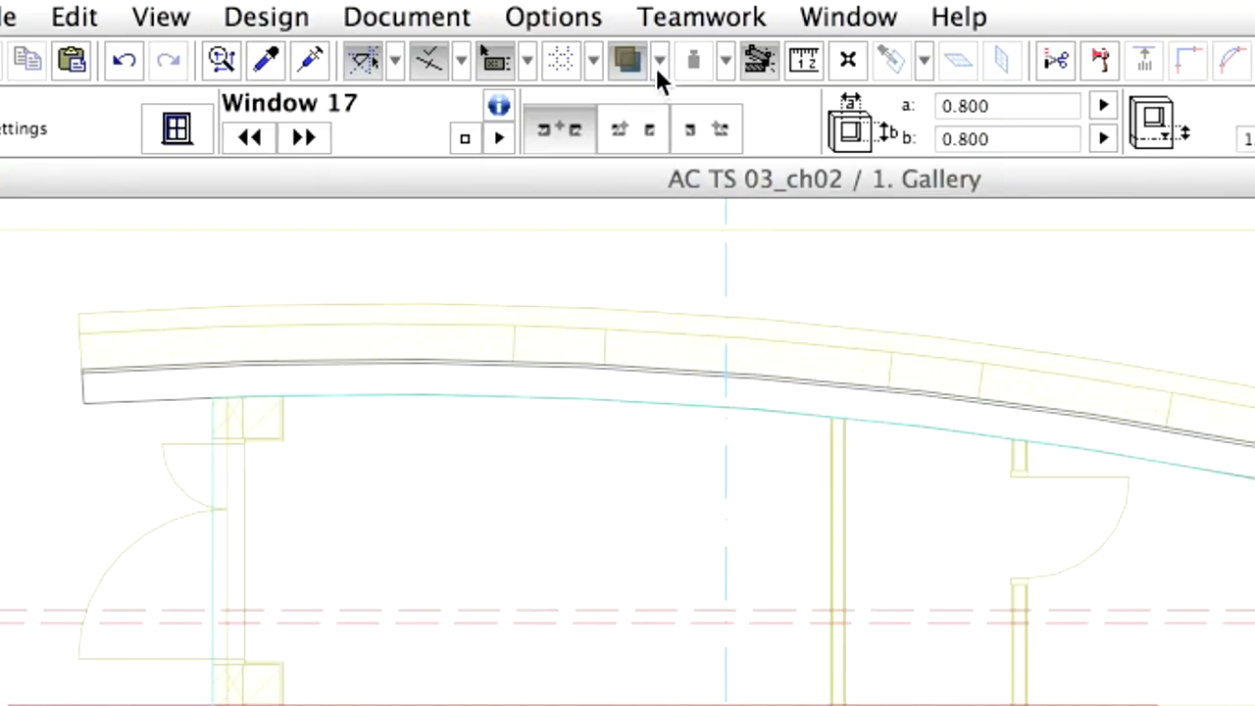
- Make the trace reference's fills and zones transparent and place a window in the gallery wall, centred over the ground floor's sliding door opening
click(484, 13)
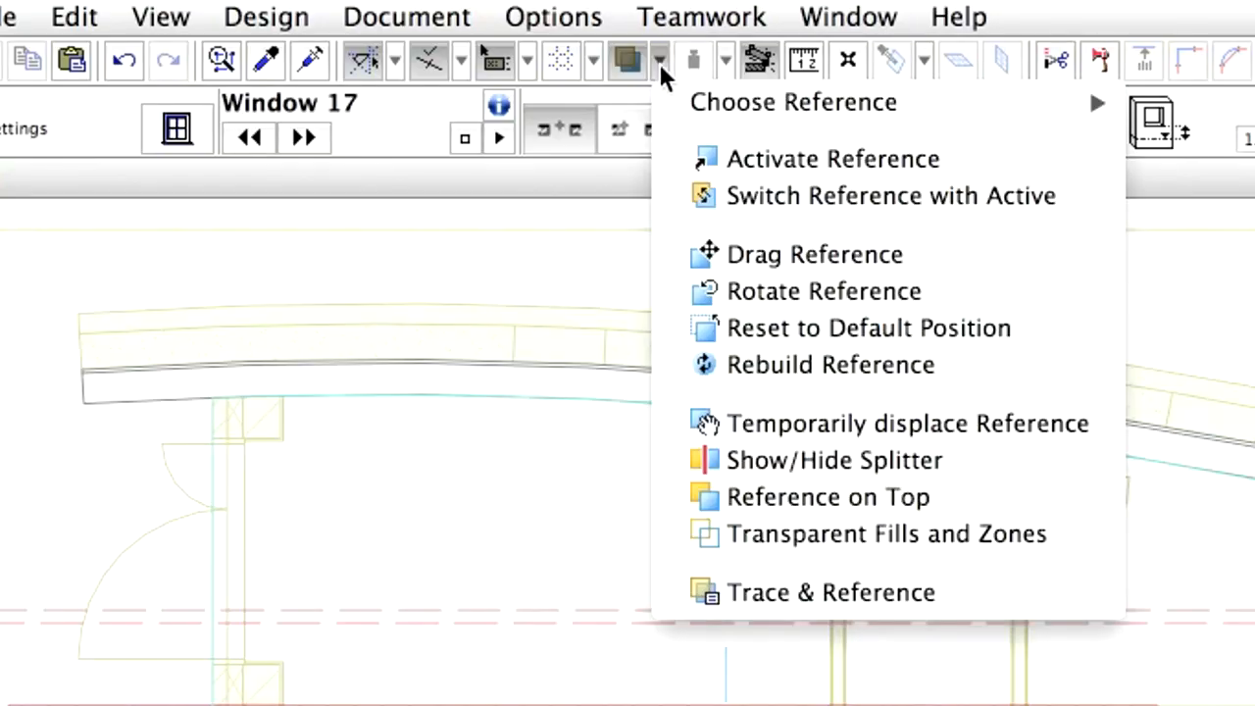
click(1045, 533)
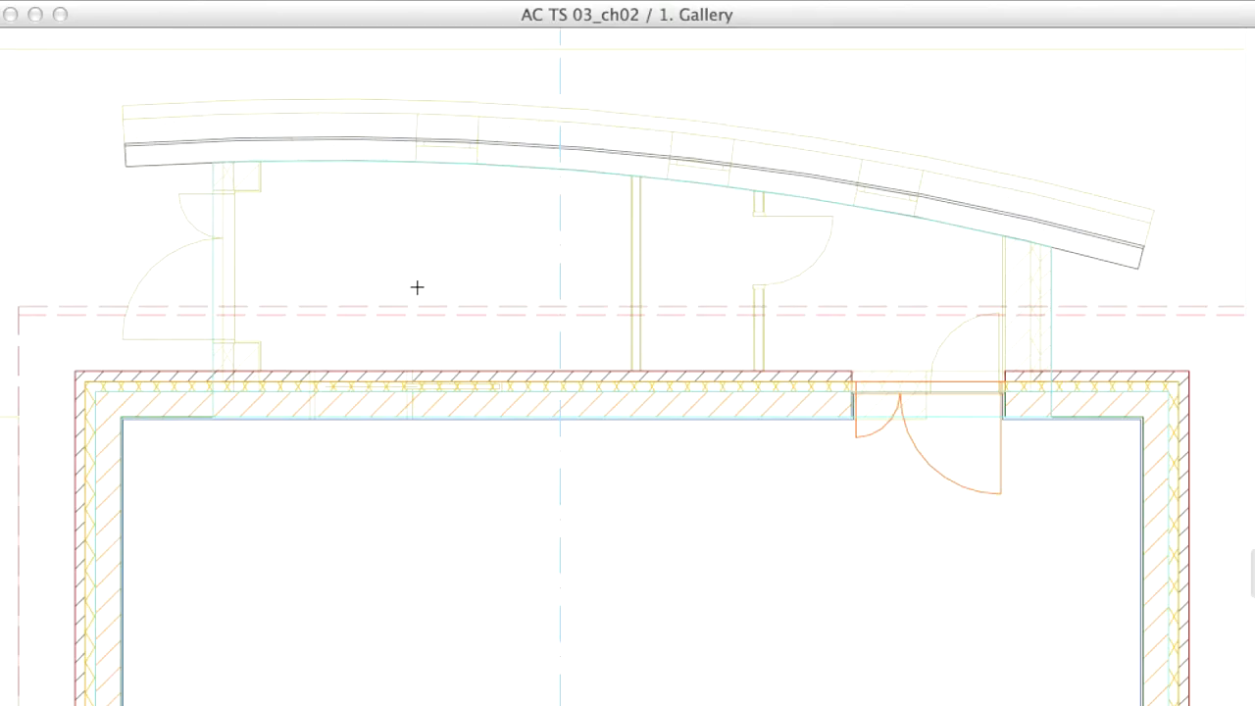
scroll(359, 348, up, 5)
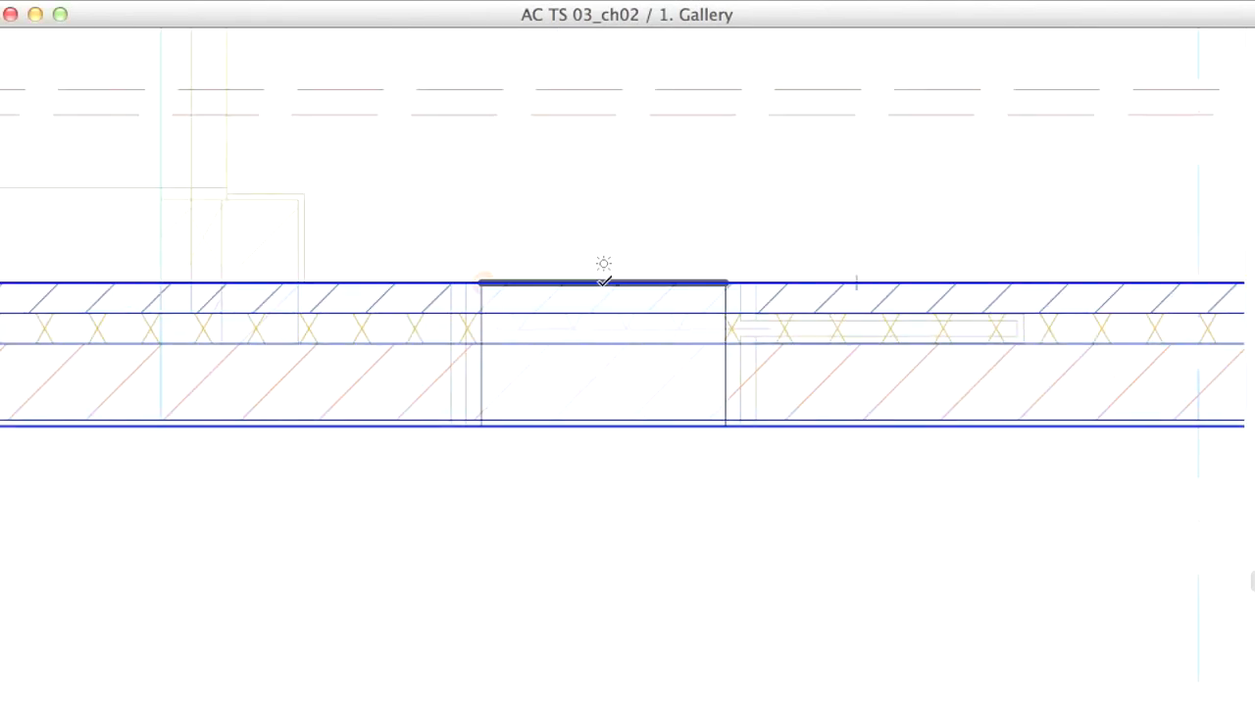
mouse_move(605, 279)
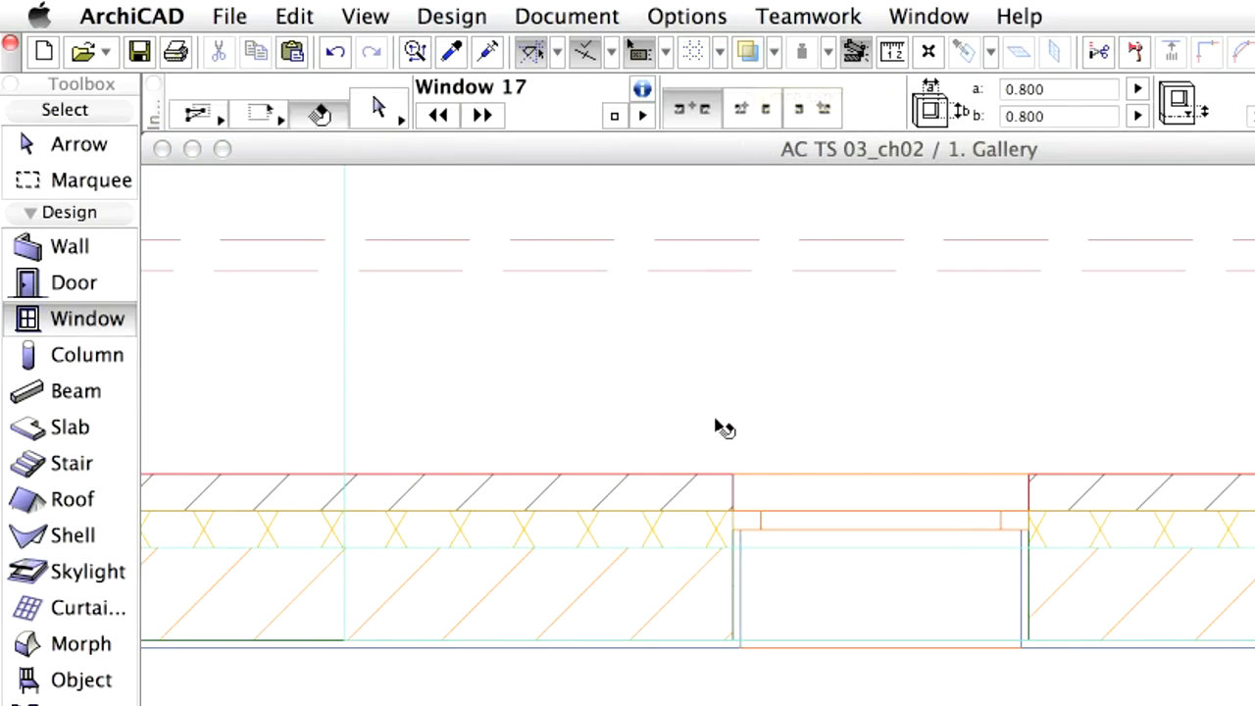
- Set up a Multiply of the new gallery window from its outer corner, using Drag, 3 copies and Distribute -1
click(742, 488)
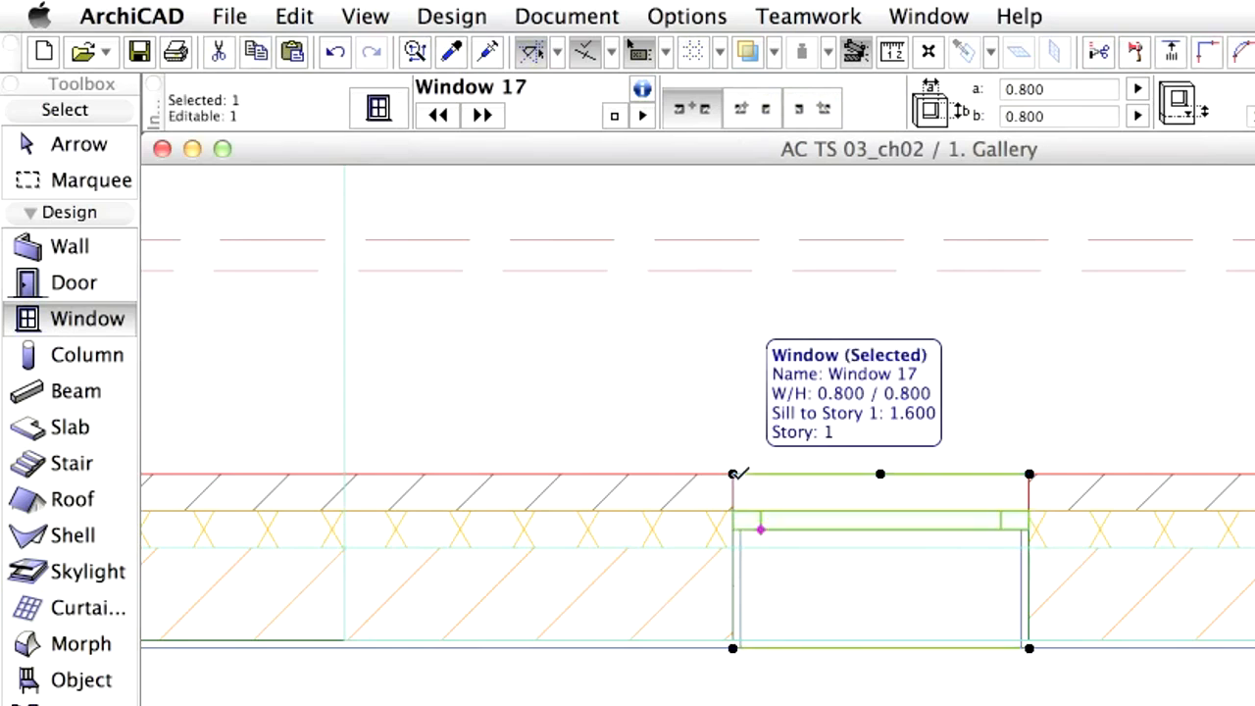
click(733, 474)
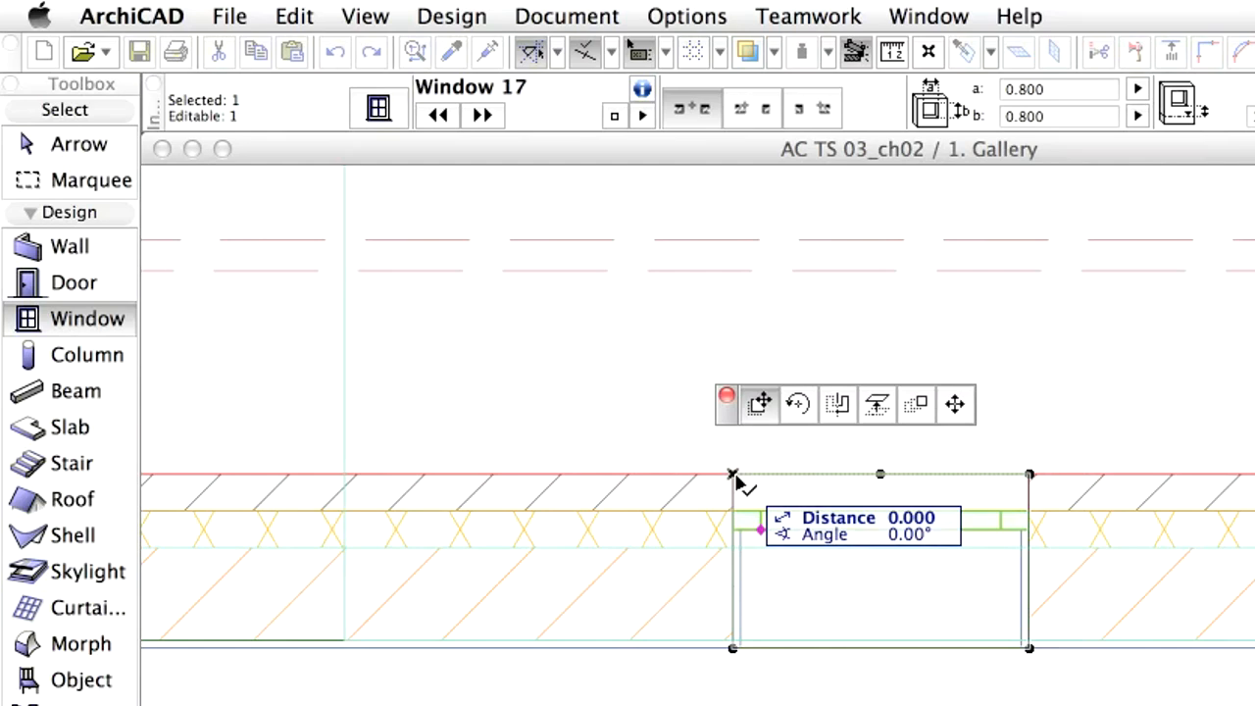
click(917, 404)
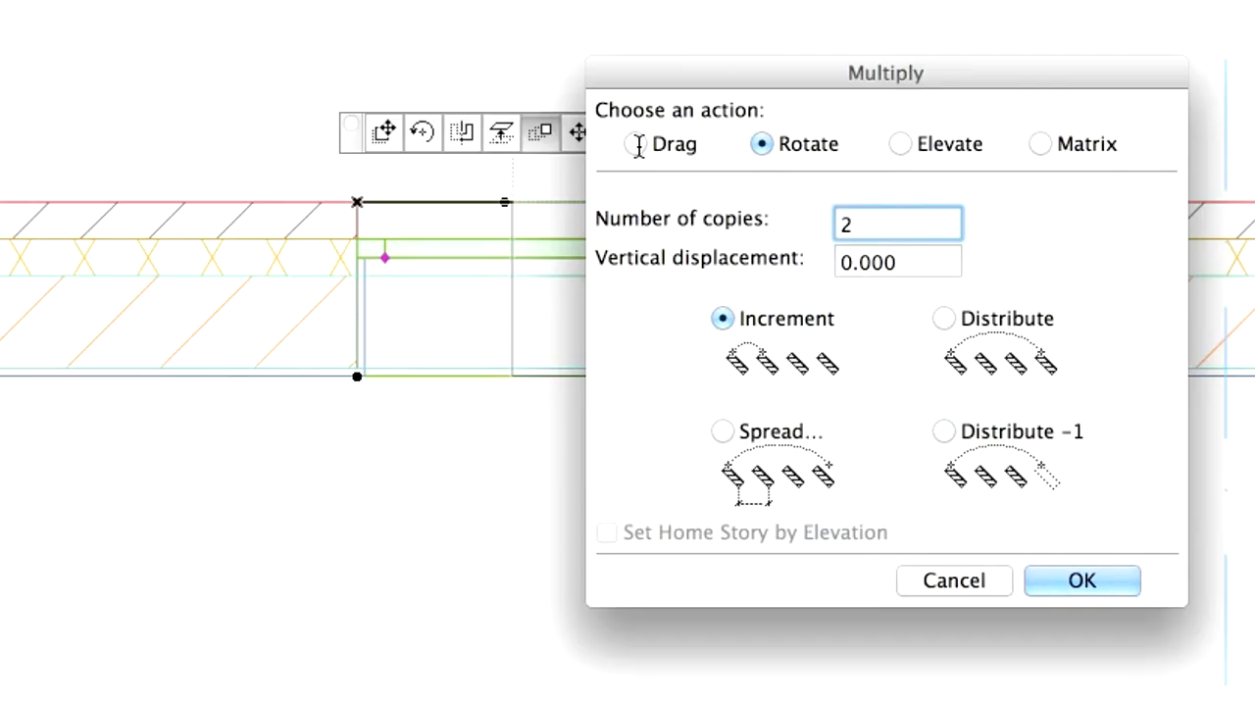
click(1011, 416)
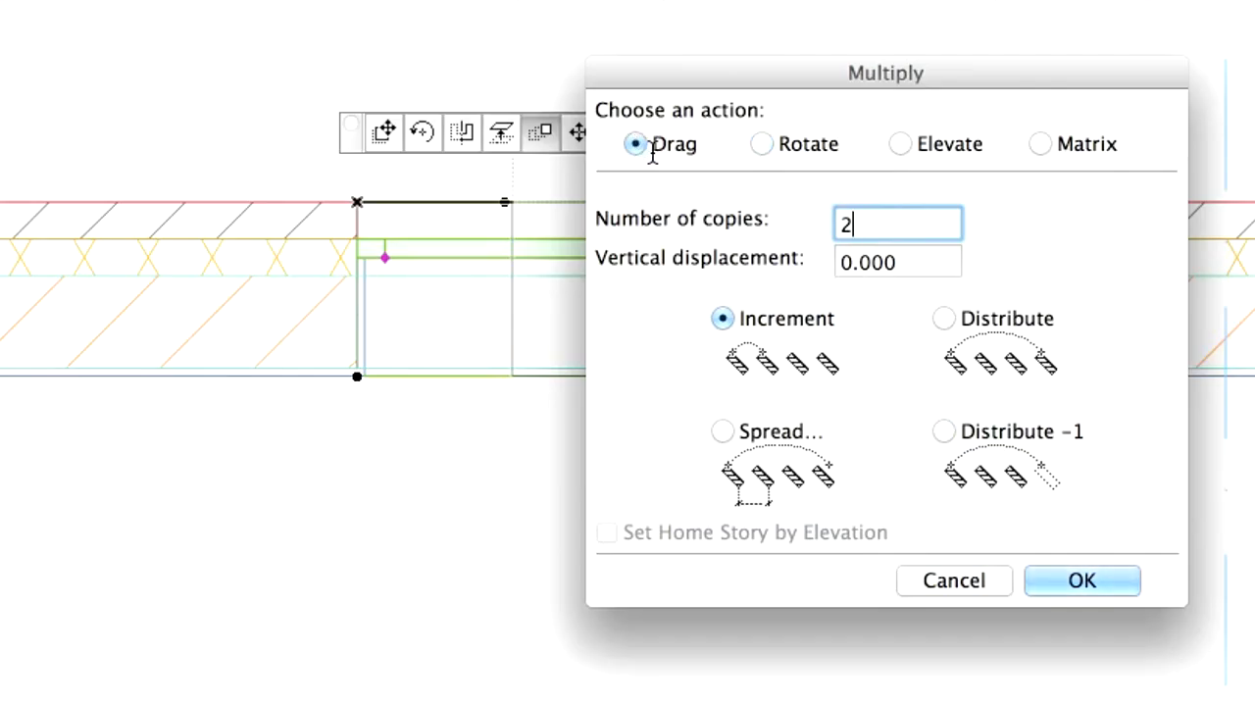
double_click(879, 225)
text(3)
click(943, 433)
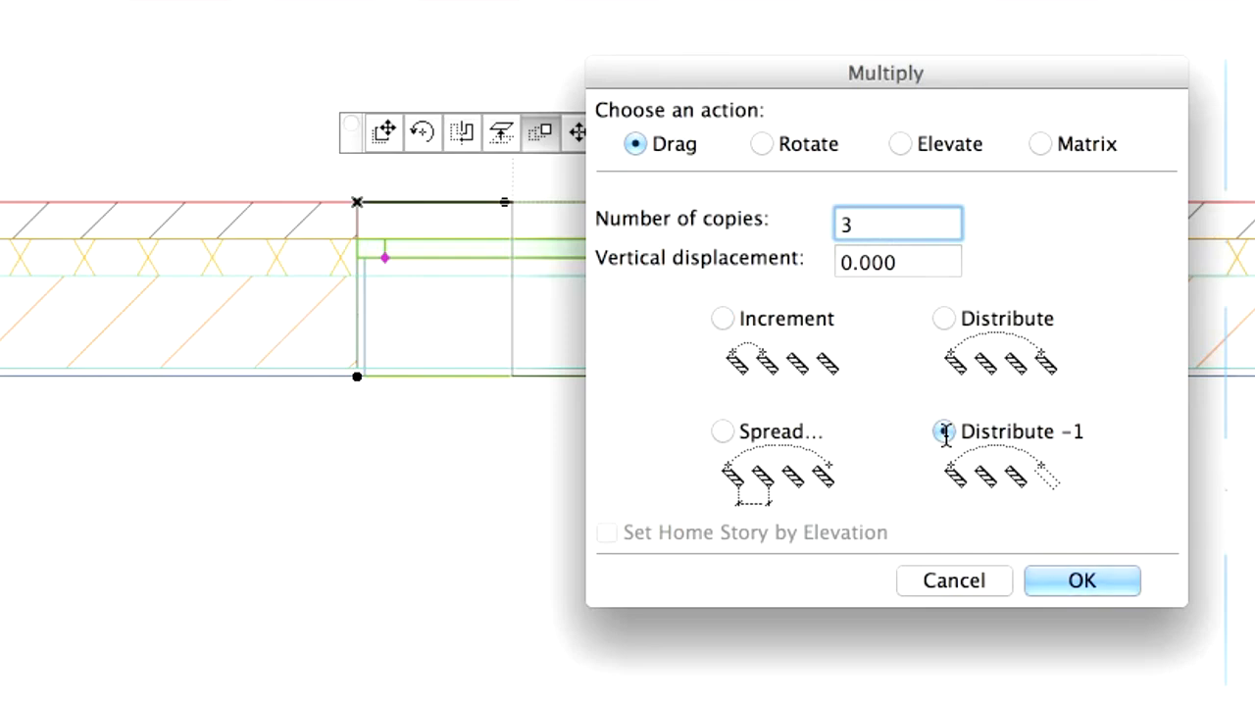
click(1105, 580)
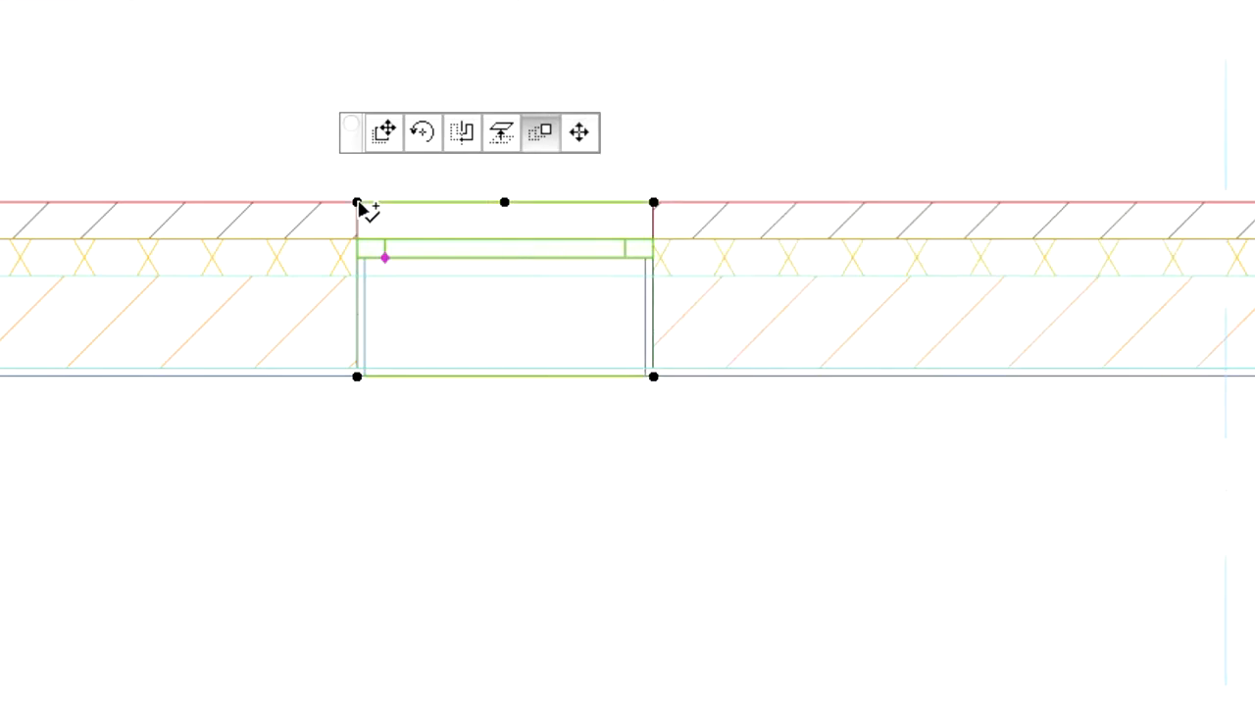
- Distribute the window copies over a distance of 5.200, from the original window's outer corner to the near edge of the double door opening
click(356, 202)
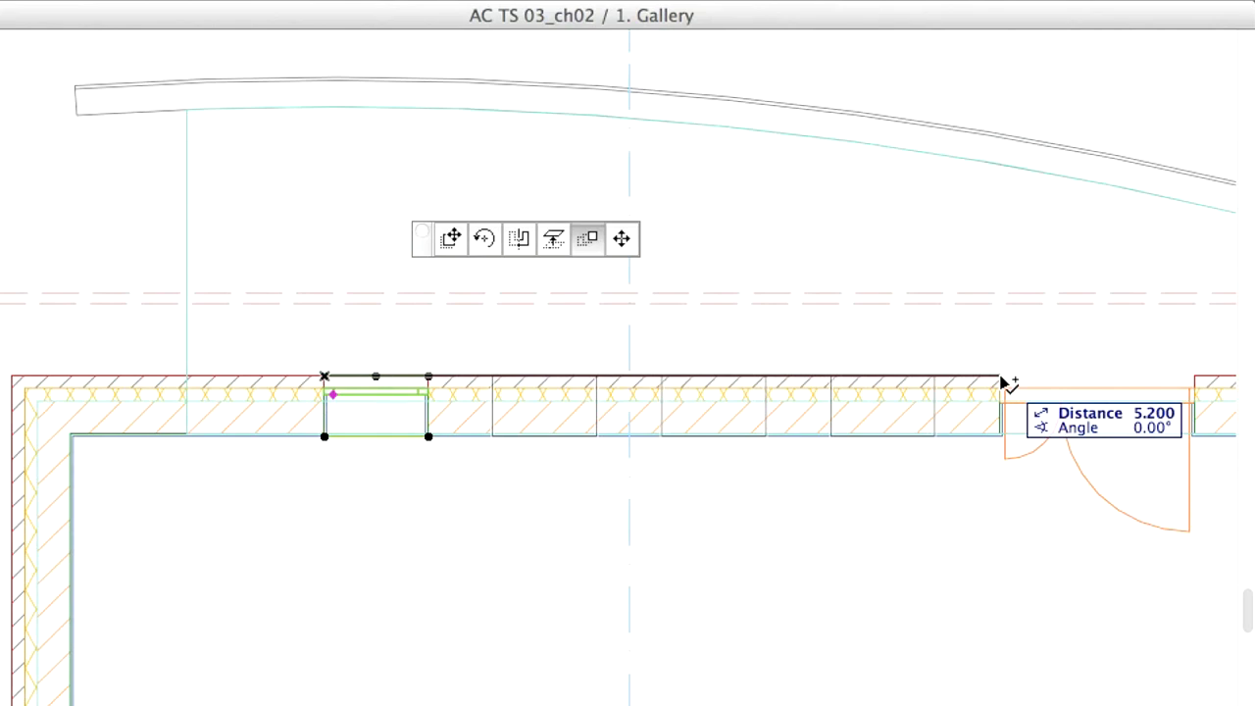
click(1002, 383)
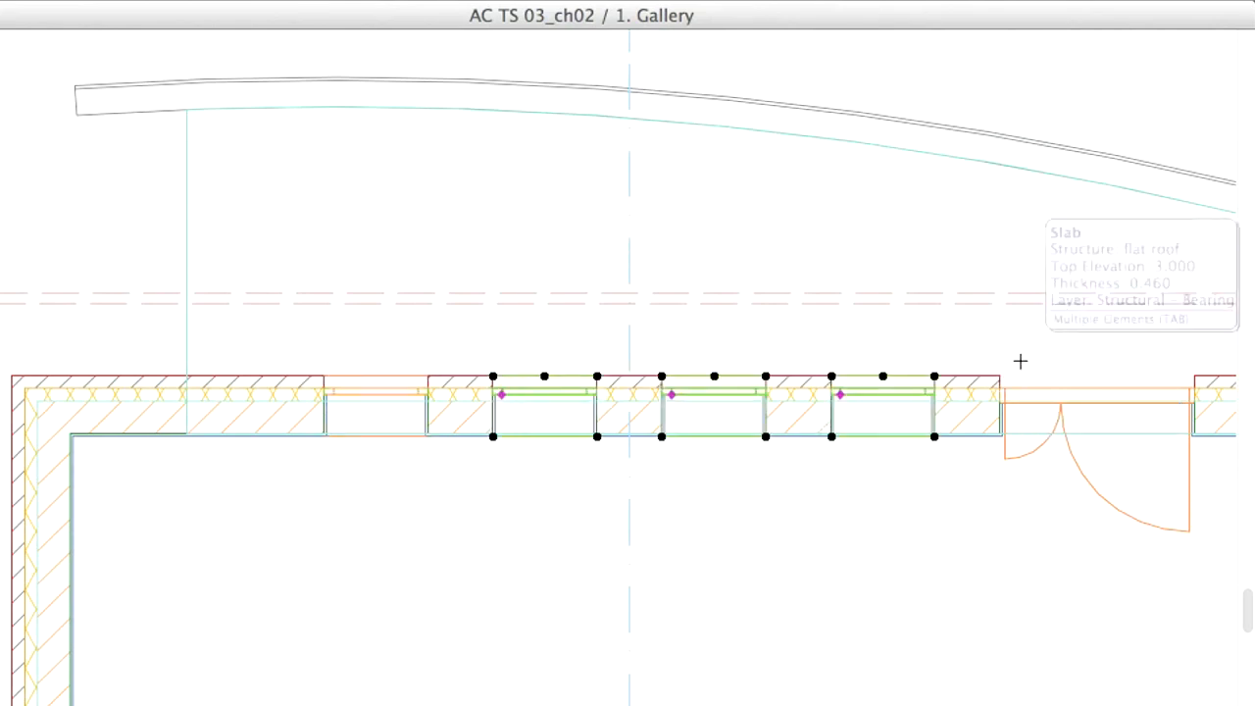
key(Escape)
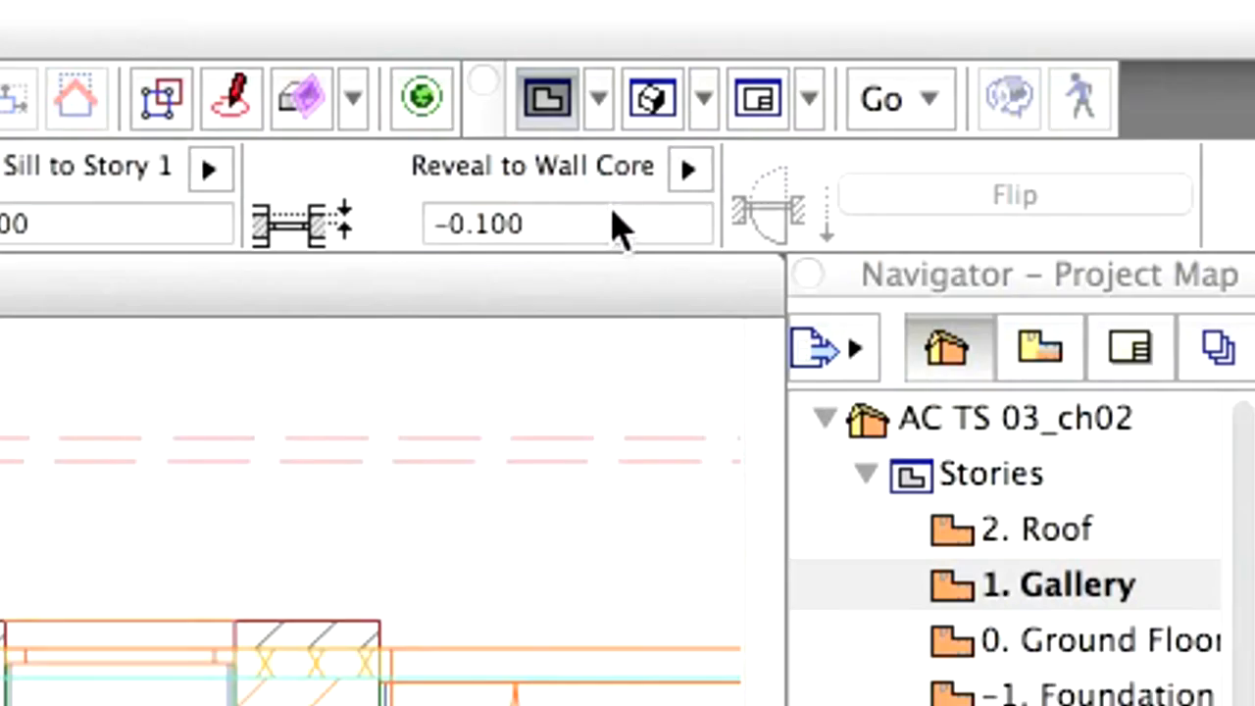
- Set the default window's reveal to wall core to 0.3 and place one window in each of the gallery's two side walls
drag(610, 214, 351, 209)
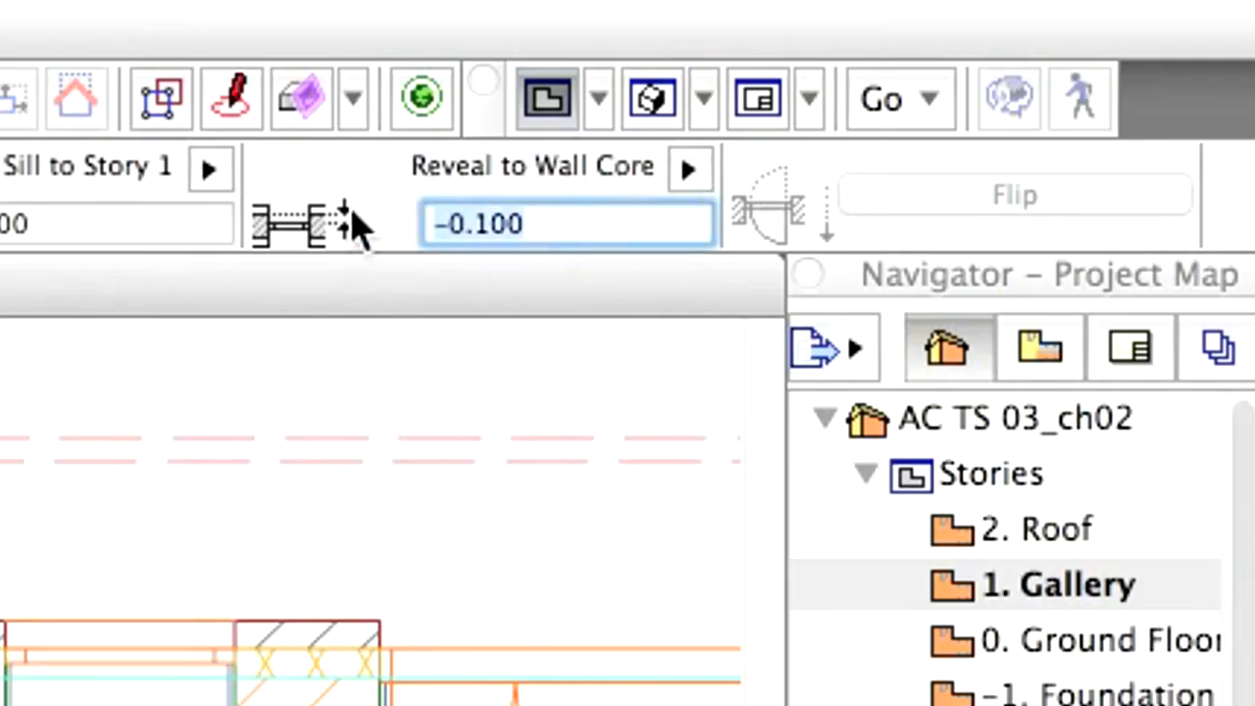
text(.3)
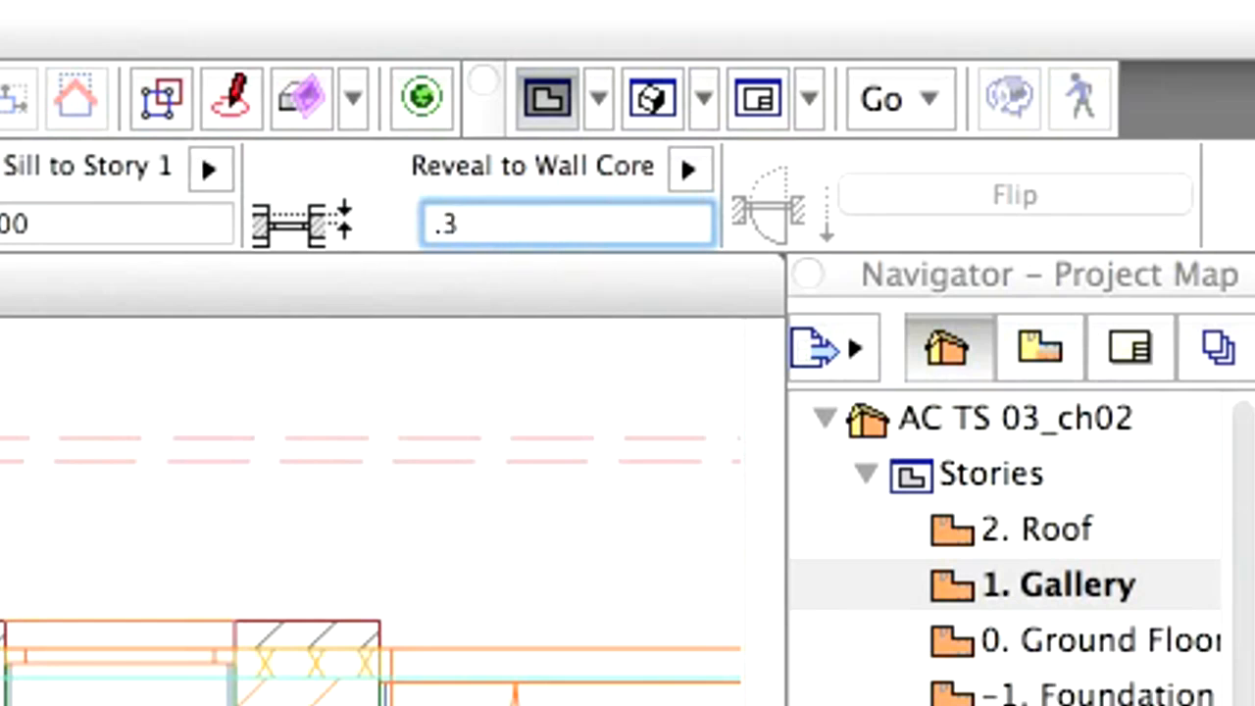
key(Return)
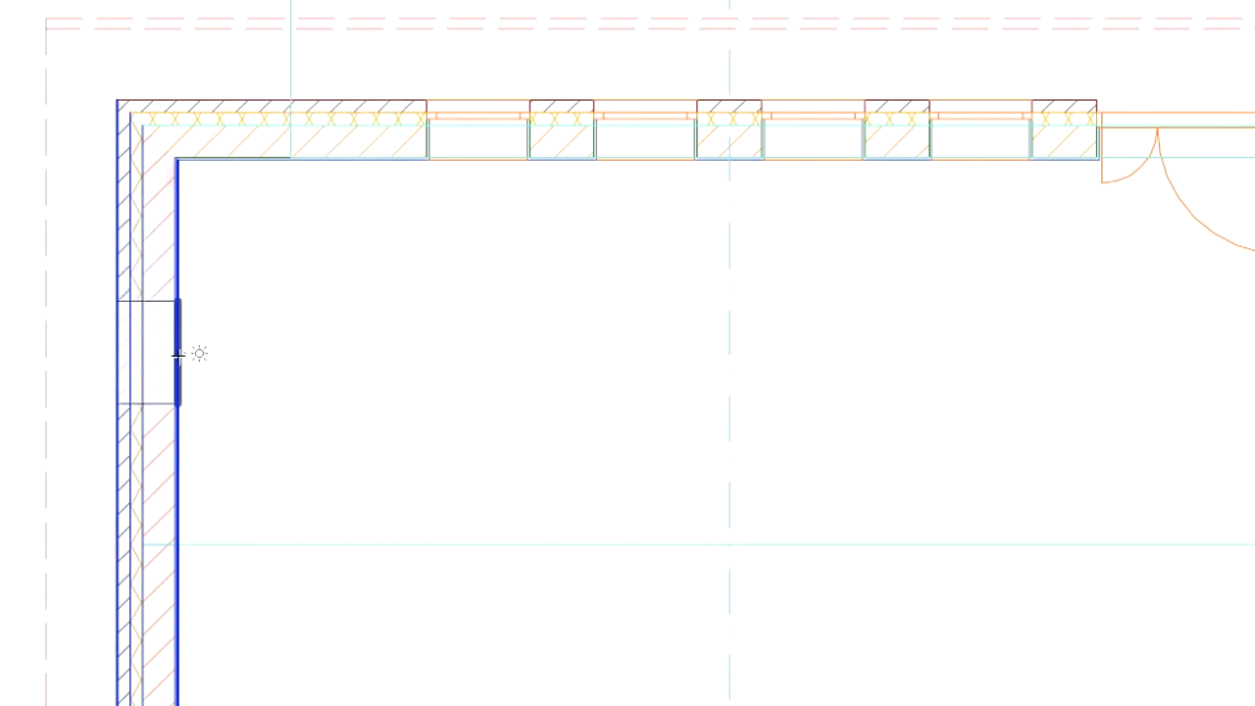
click(179, 351)
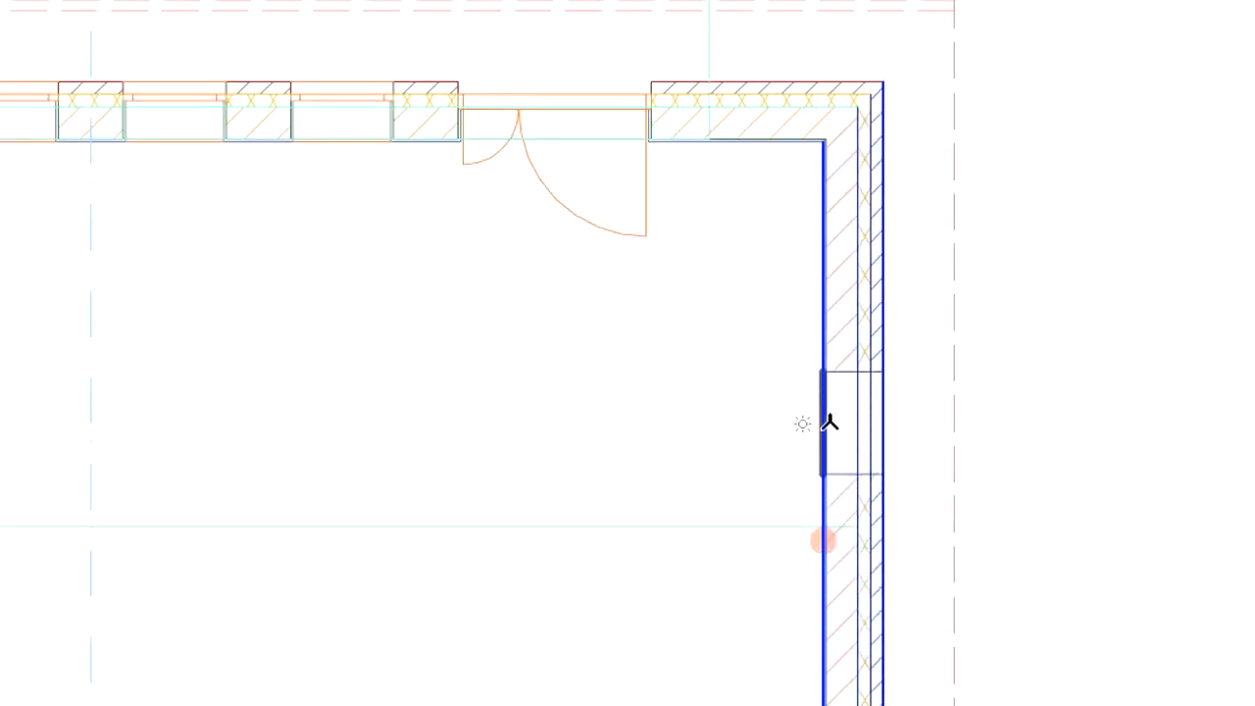
click(825, 334)
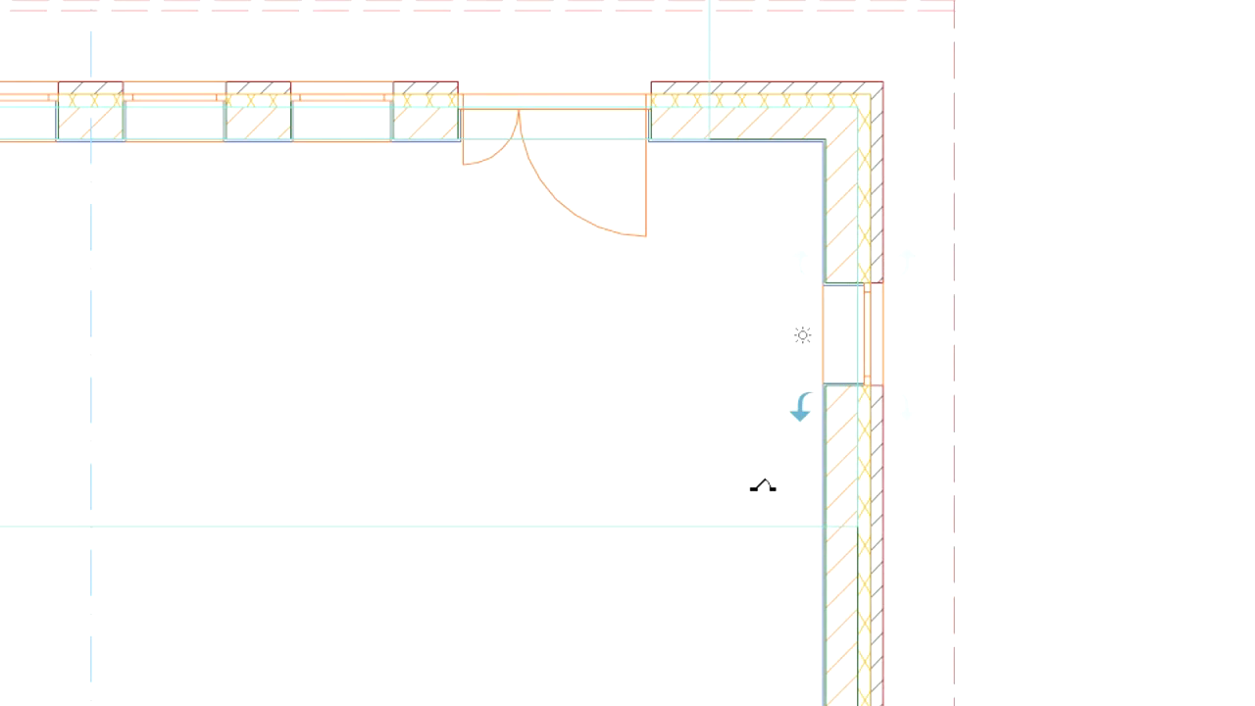
click(756, 470)
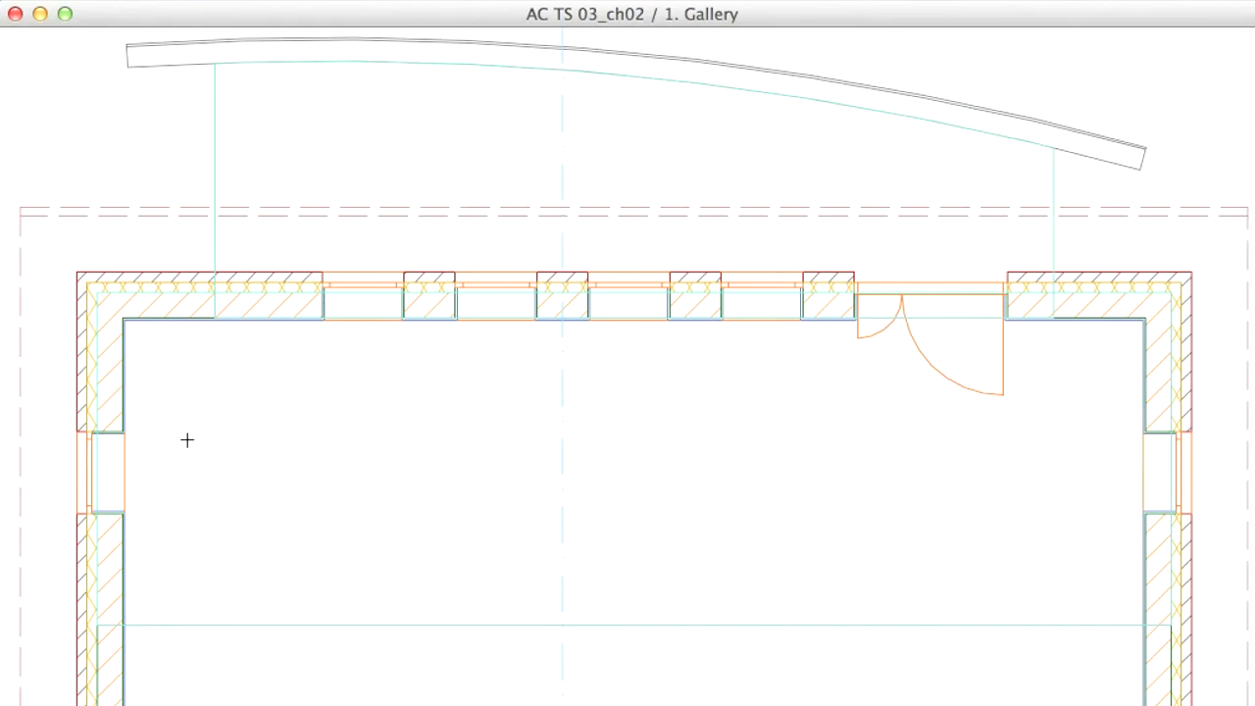
- Select the windows in the gallery's two side walls and change their type to Round Window 17 from Special Windows 17
click(128, 443)
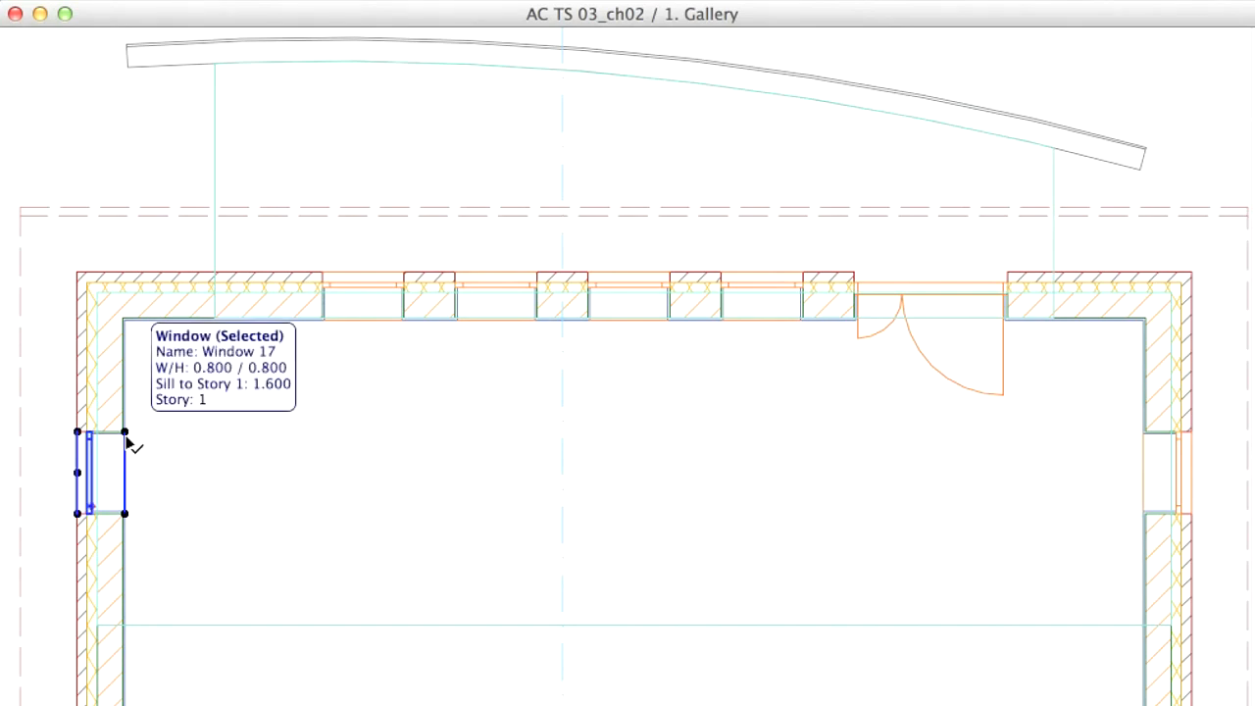
shift+click(1149, 443)
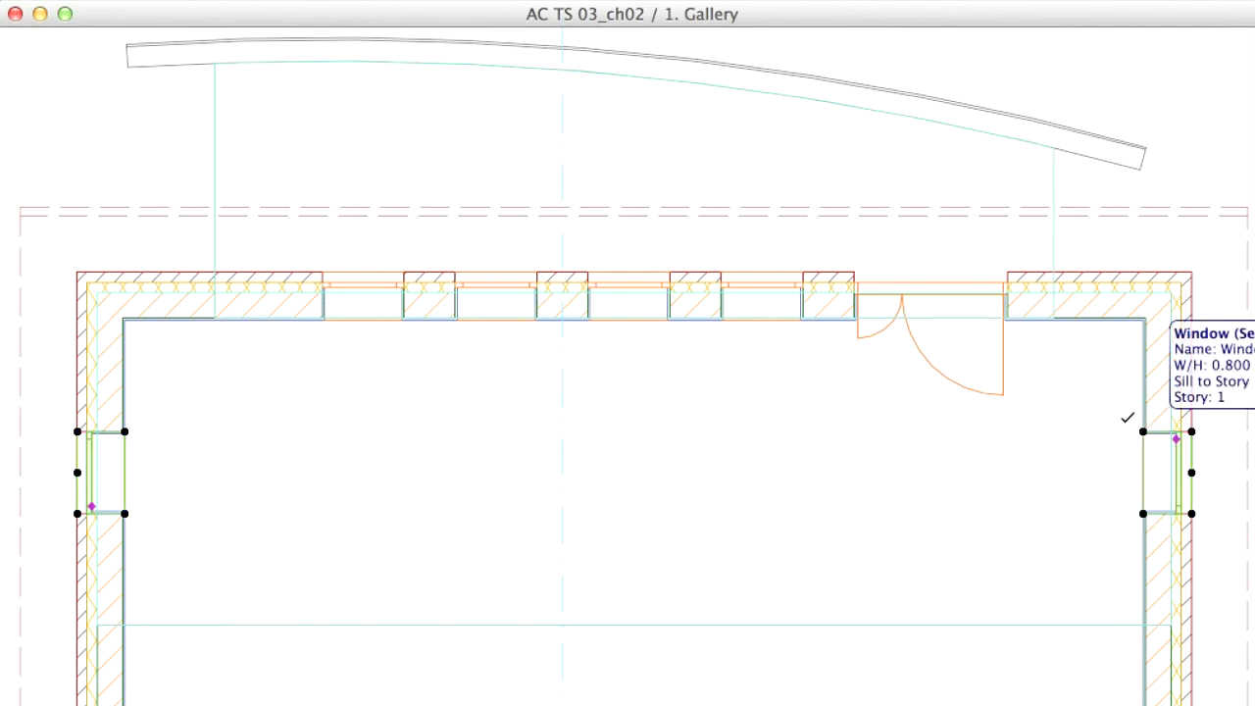
drag(546, 216, 546, 249)
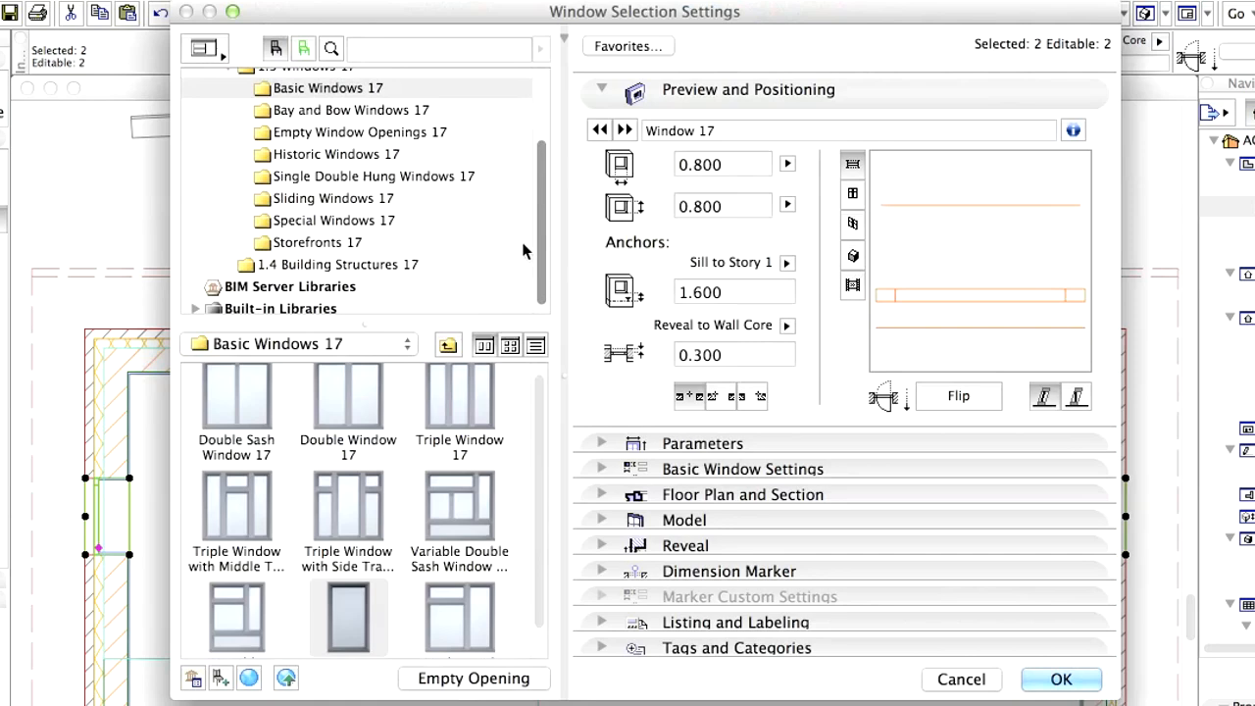
click(410, 223)
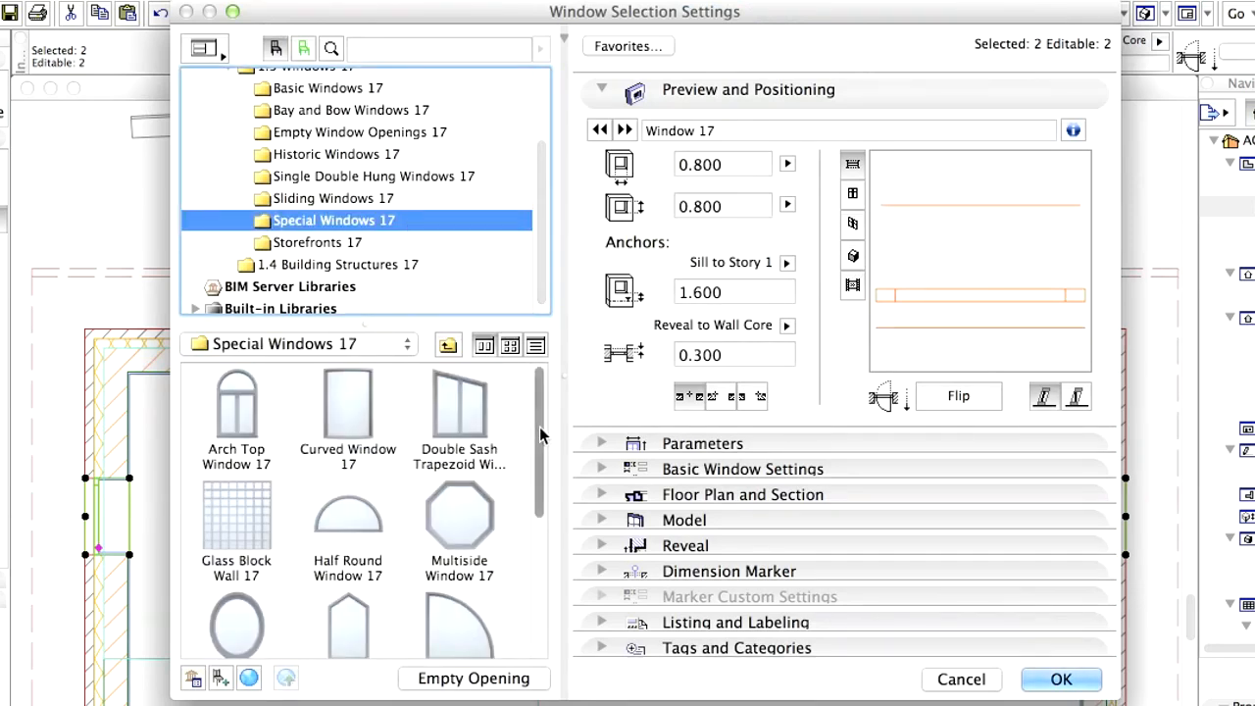
drag(539, 427, 540, 504)
click(355, 527)
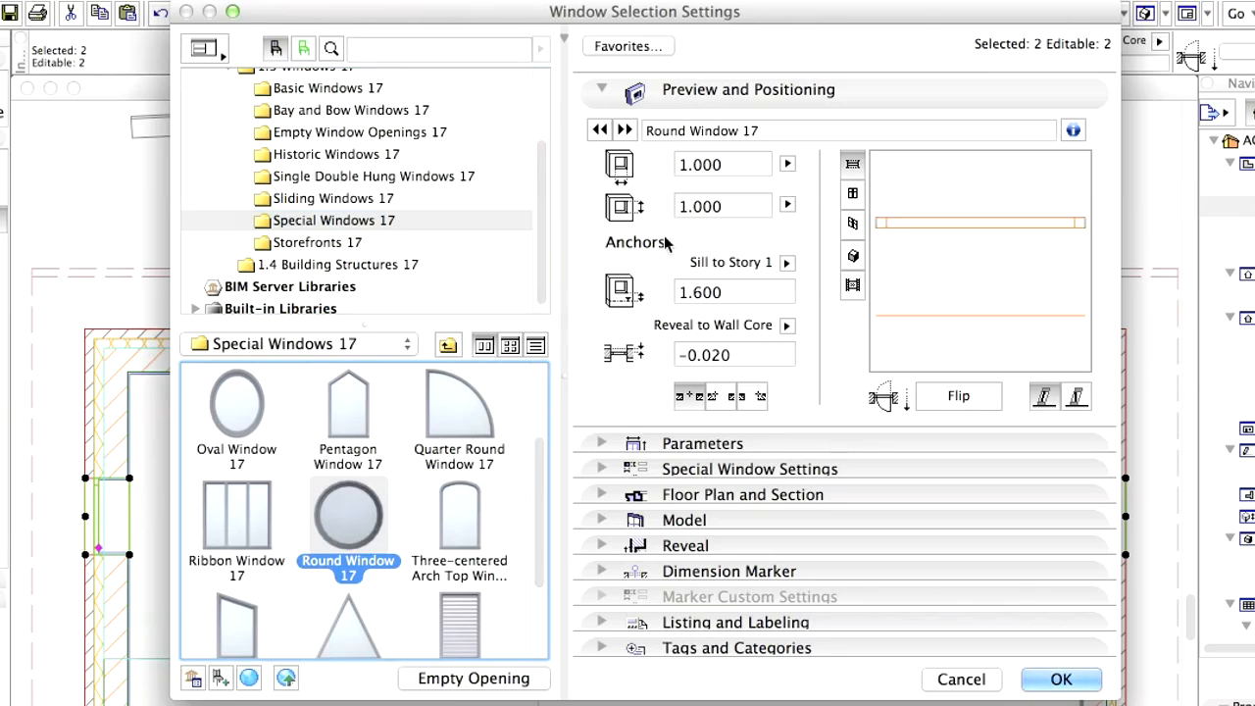
- Set the round windows' width and height to 1.200 each
click(701, 165)
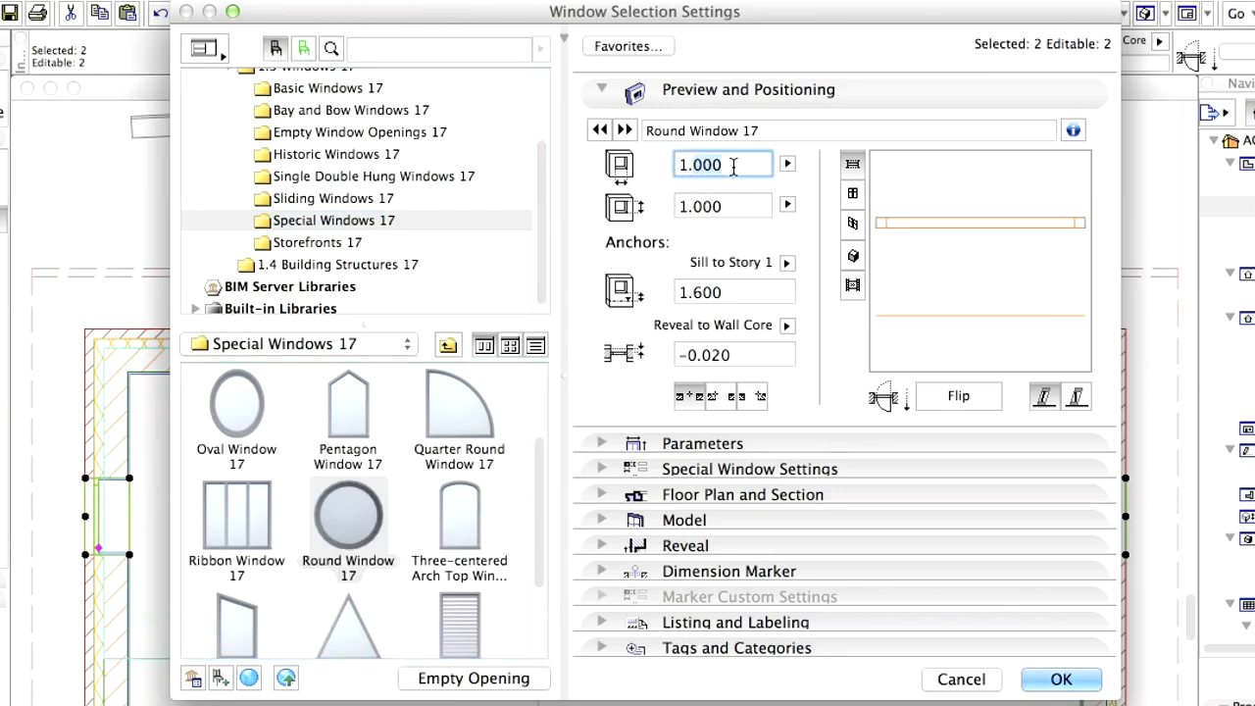
text(1.2)
click(709, 203)
text(1.2)
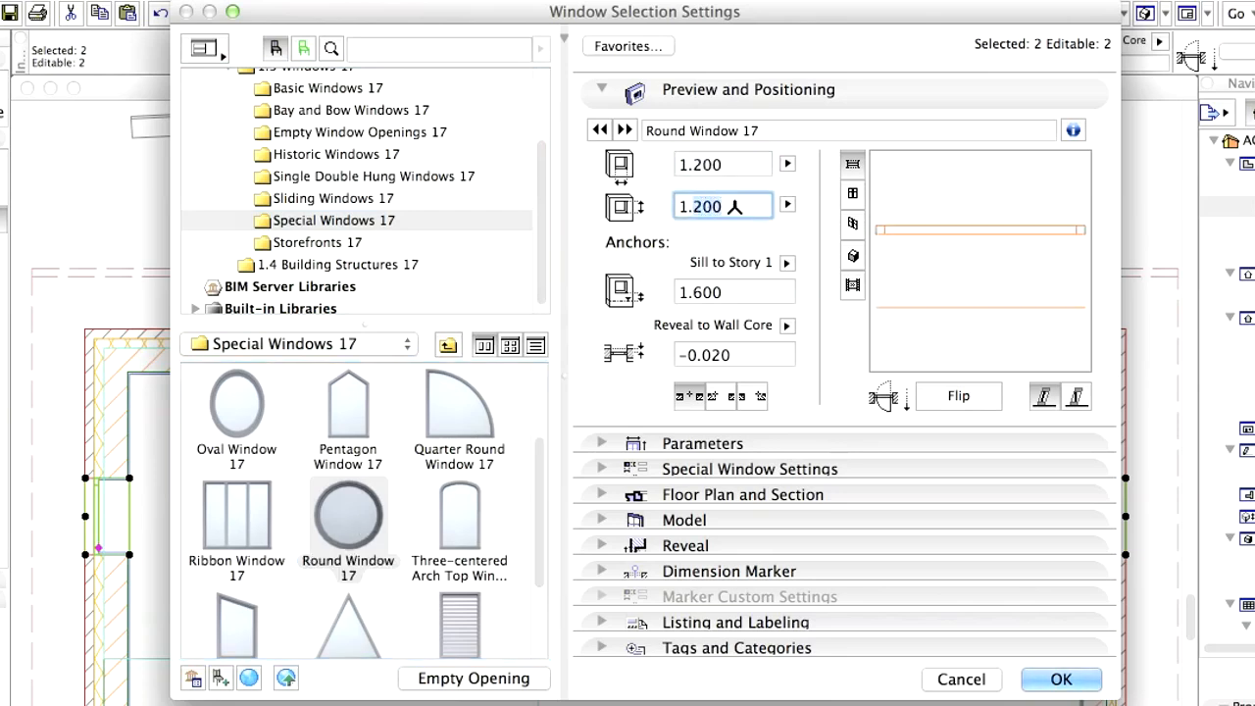
text(00)
- Set the round windows' sill to Story 1 to 1.000 and reveal to wall core to 0.300, apply the settings and deselect
click(700, 291)
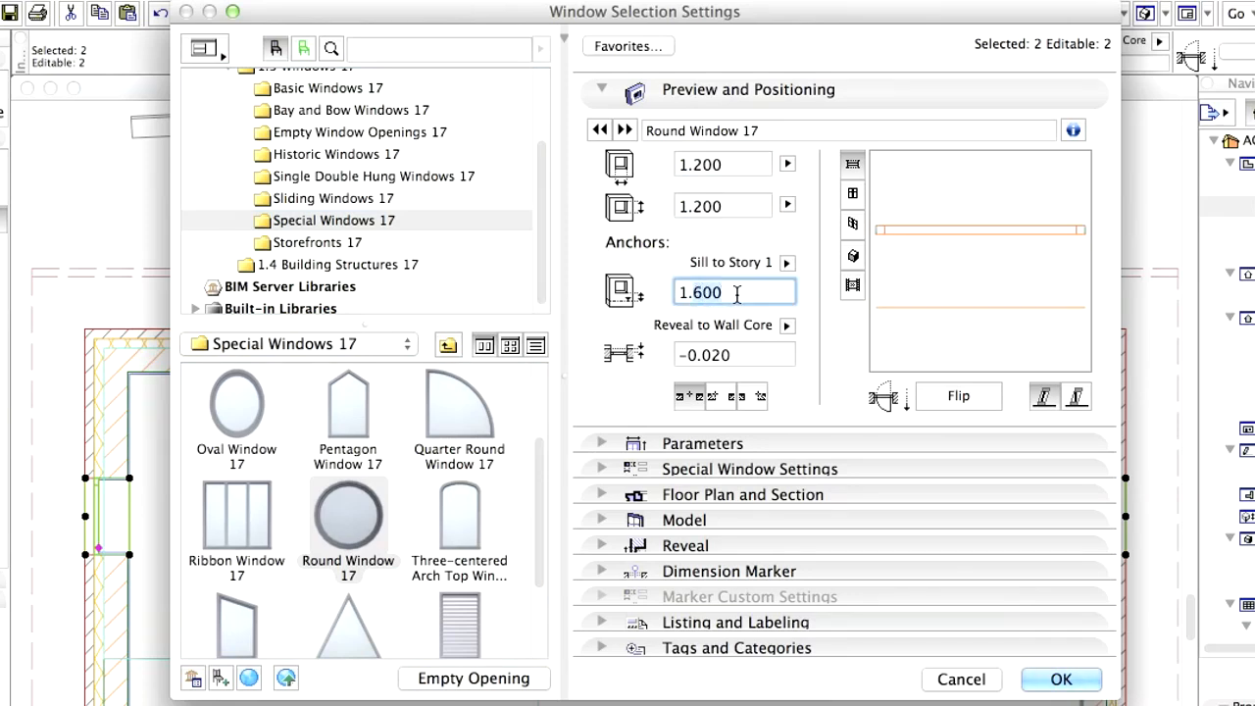
text(1.000)
click(752, 353)
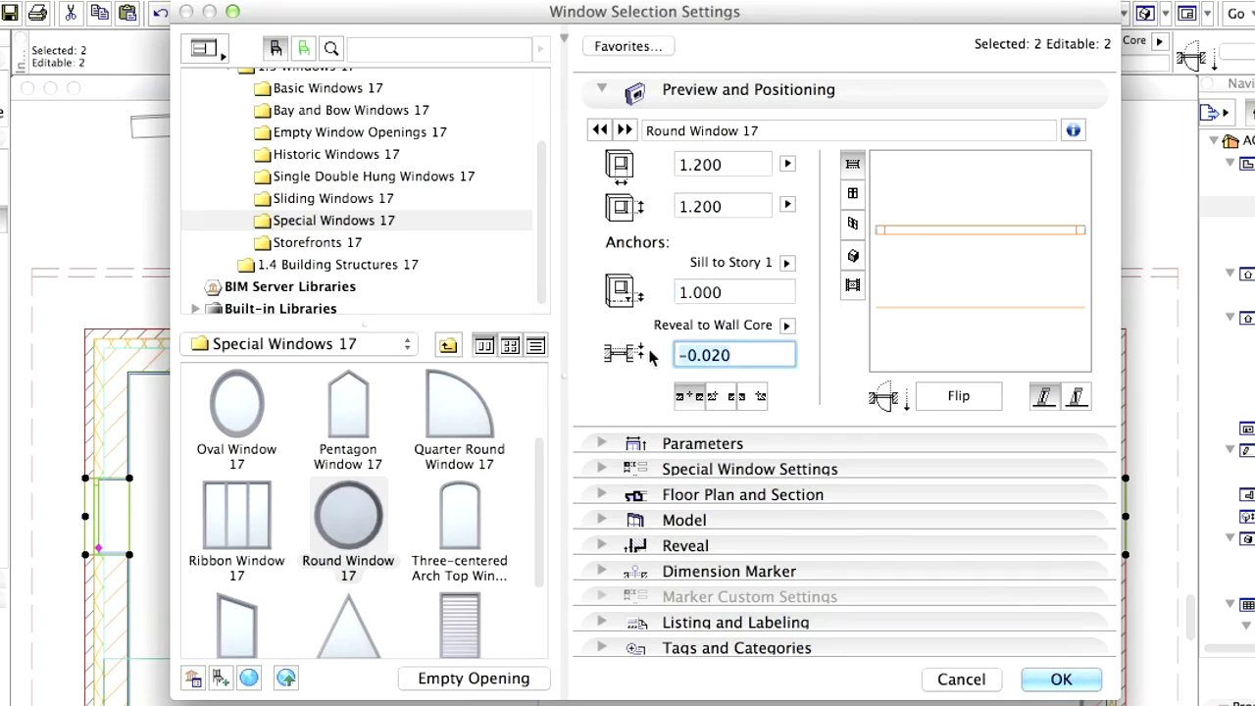
text(0.3)
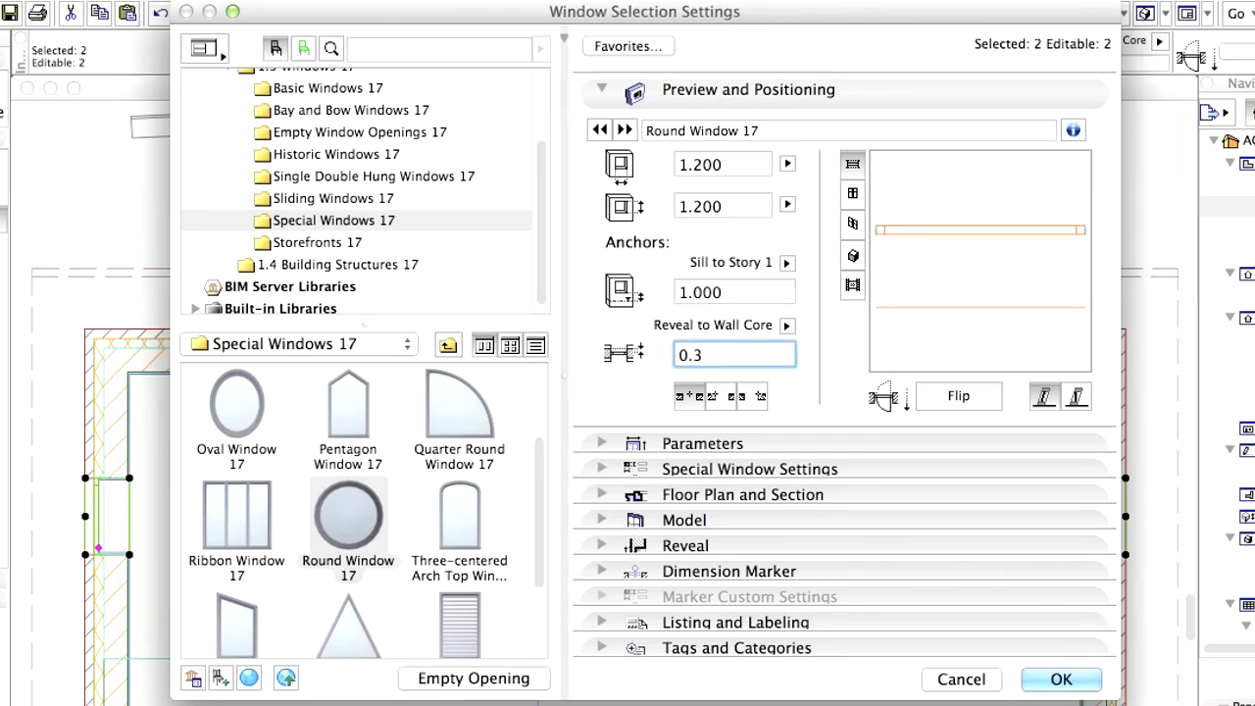
text(00)
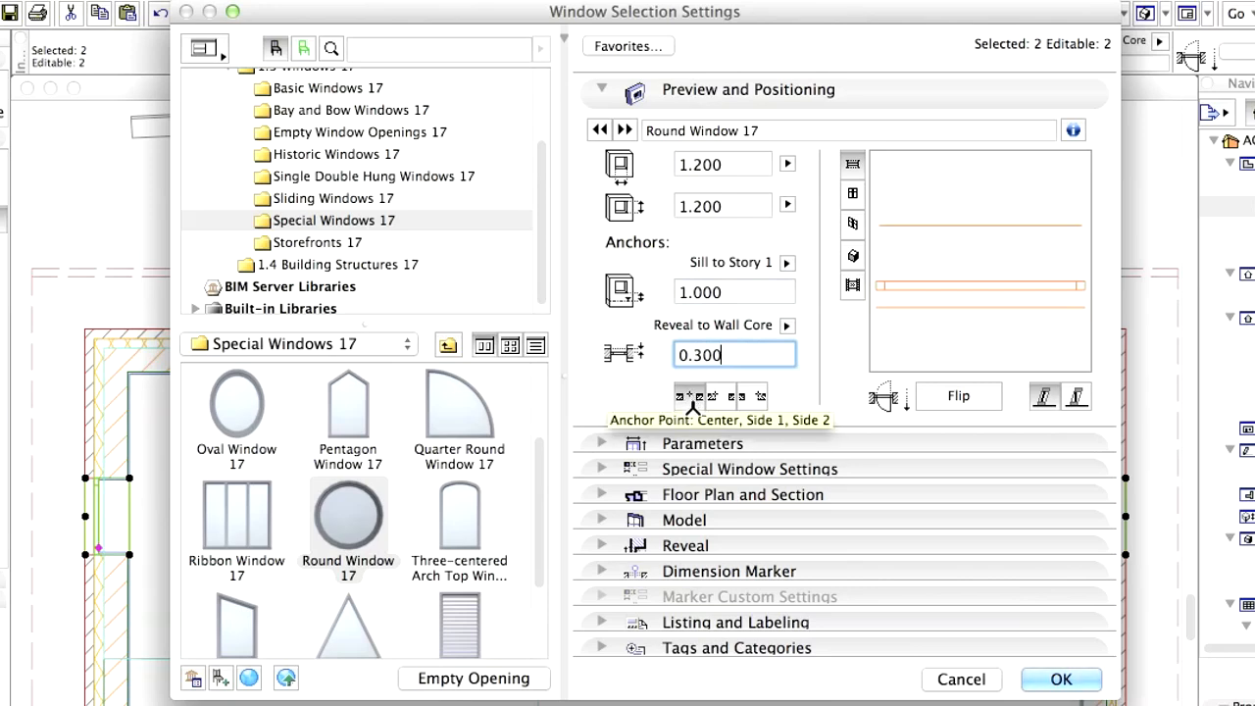
click(1061, 679)
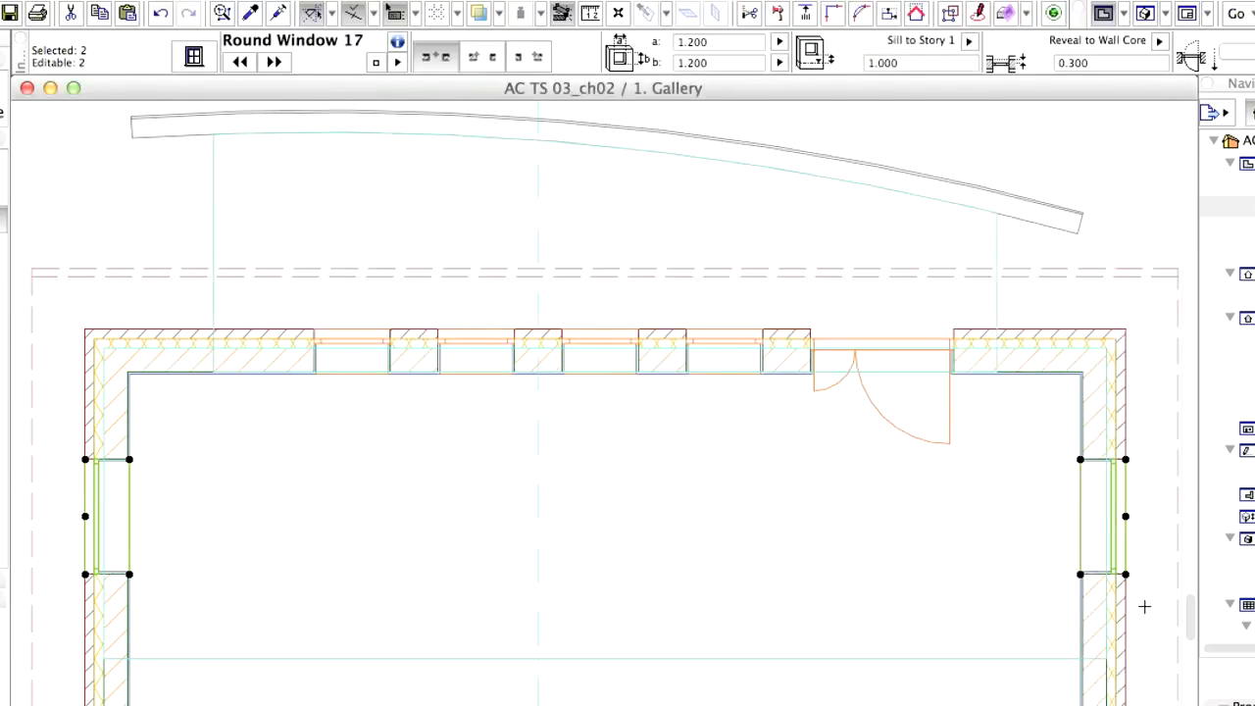
key(Escape)
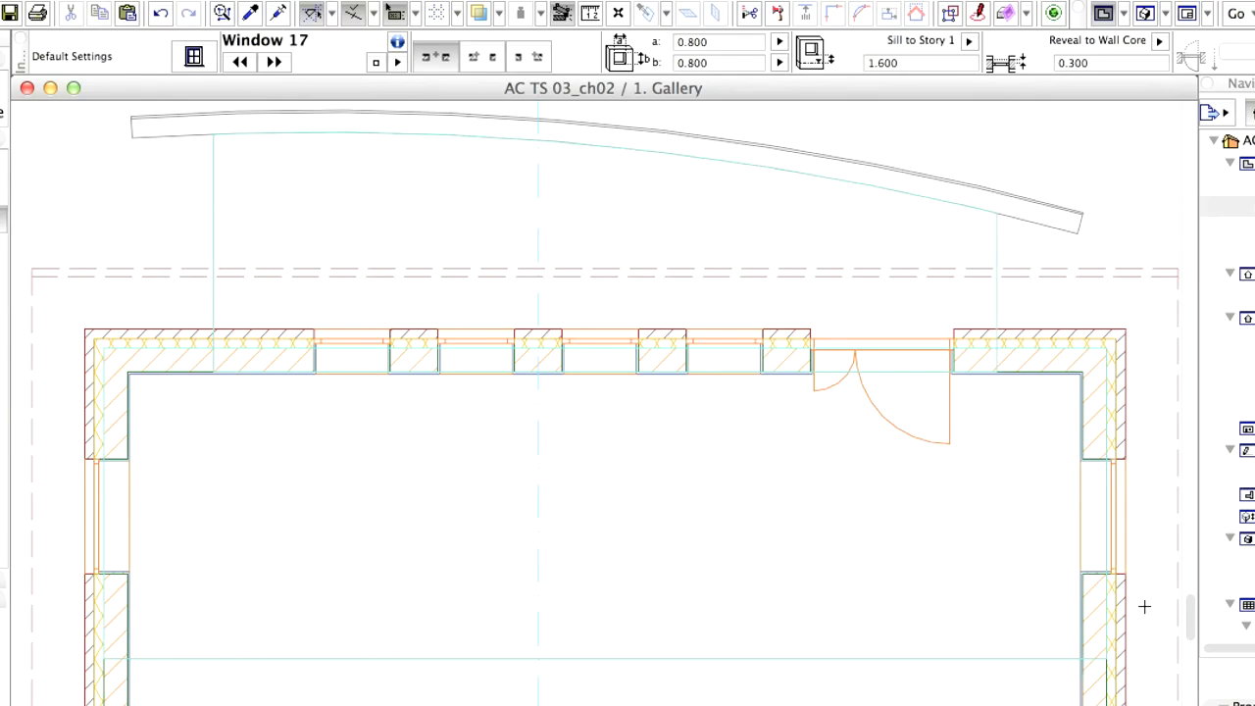
- Show the Shell - Roof Wood layer and open the model in the 3D view
key(super+l)
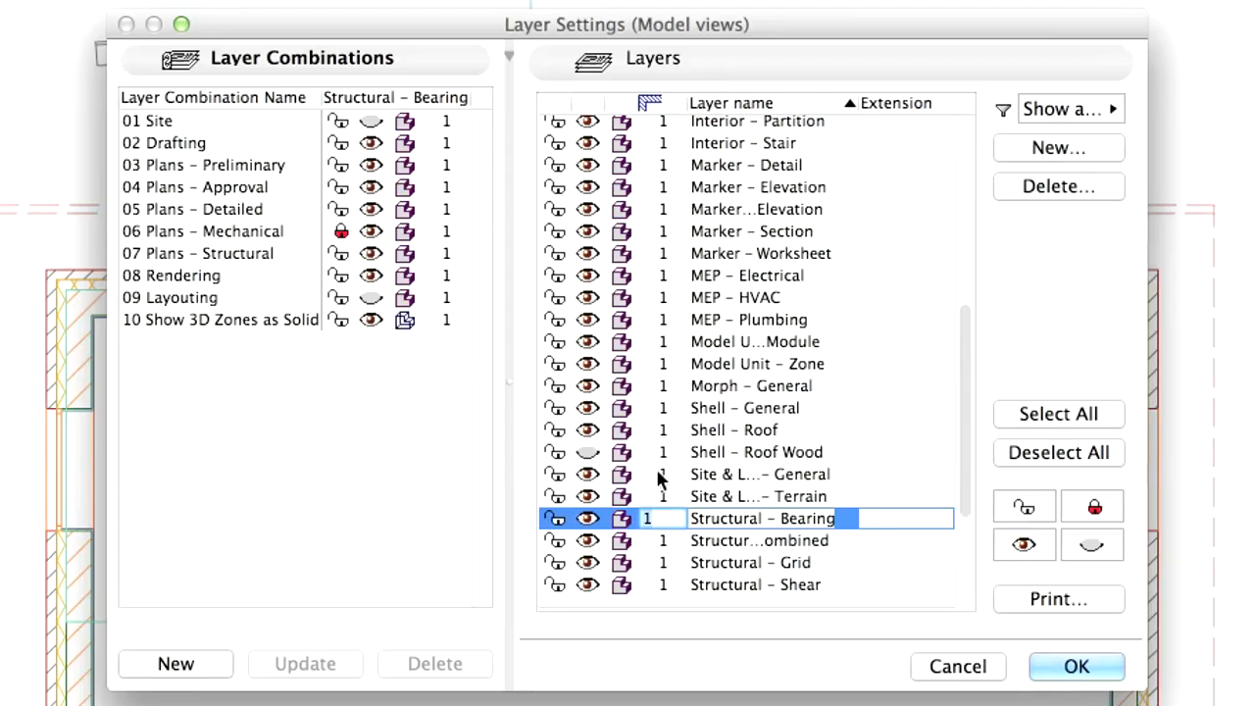
click(592, 452)
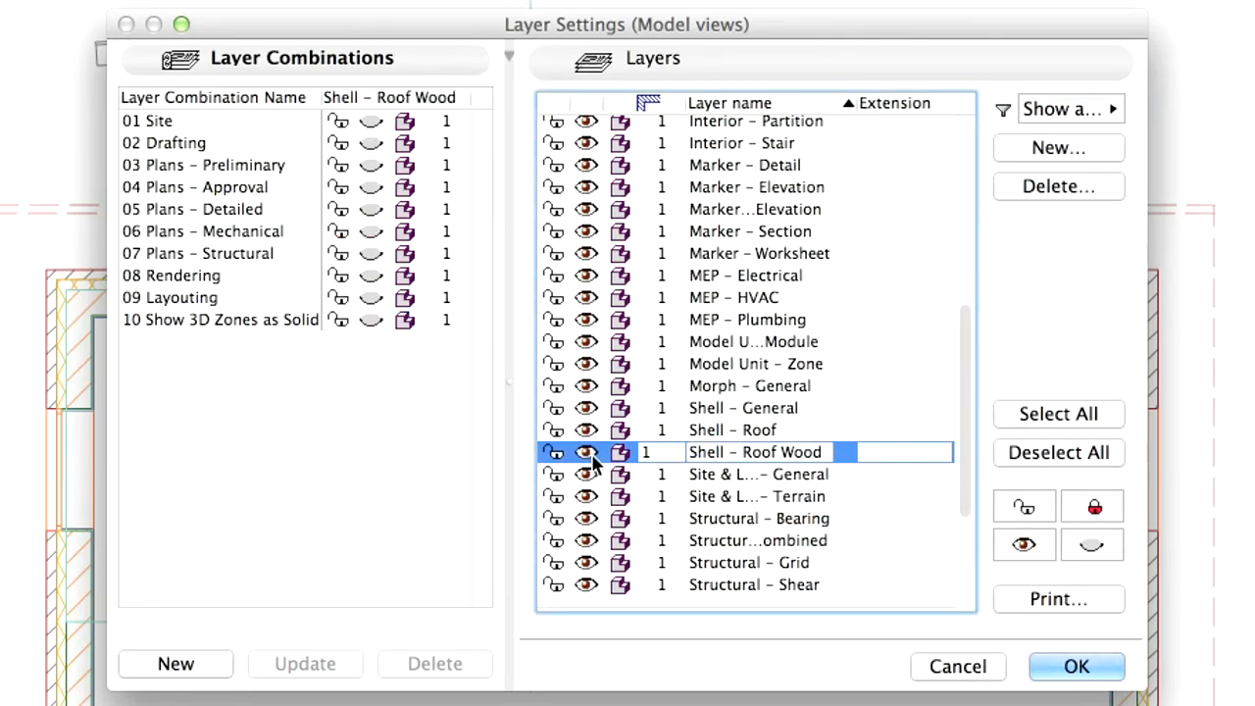
click(1045, 668)
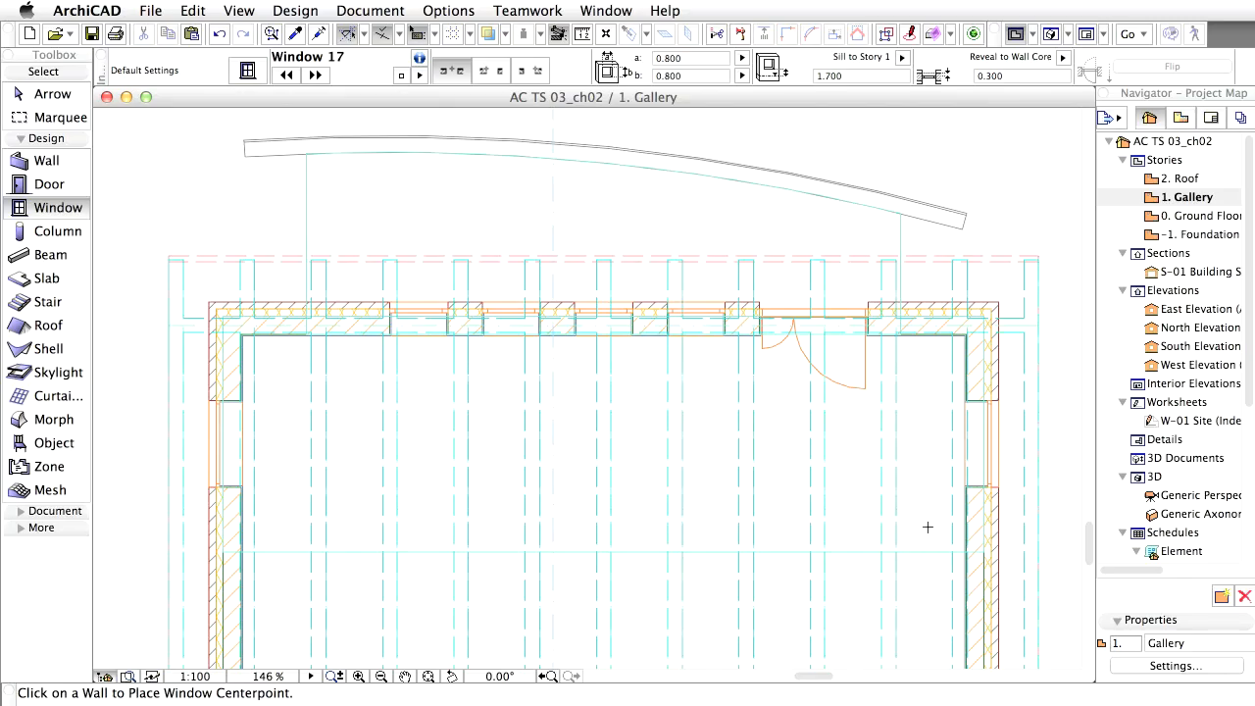
click(1050, 34)
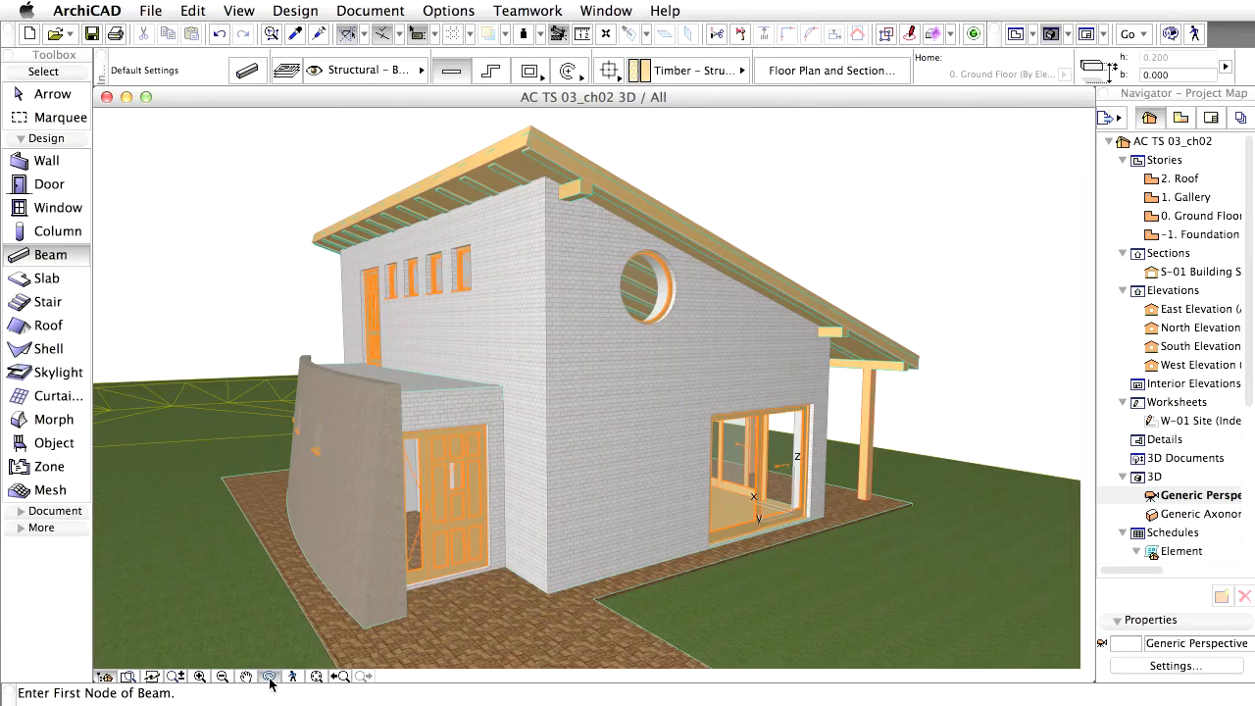
- Stretch the curved wall's window nearest the entrance vertically from its lower edge to a height of 1.5
shift+middle_drag(338, 519, 880, 515)
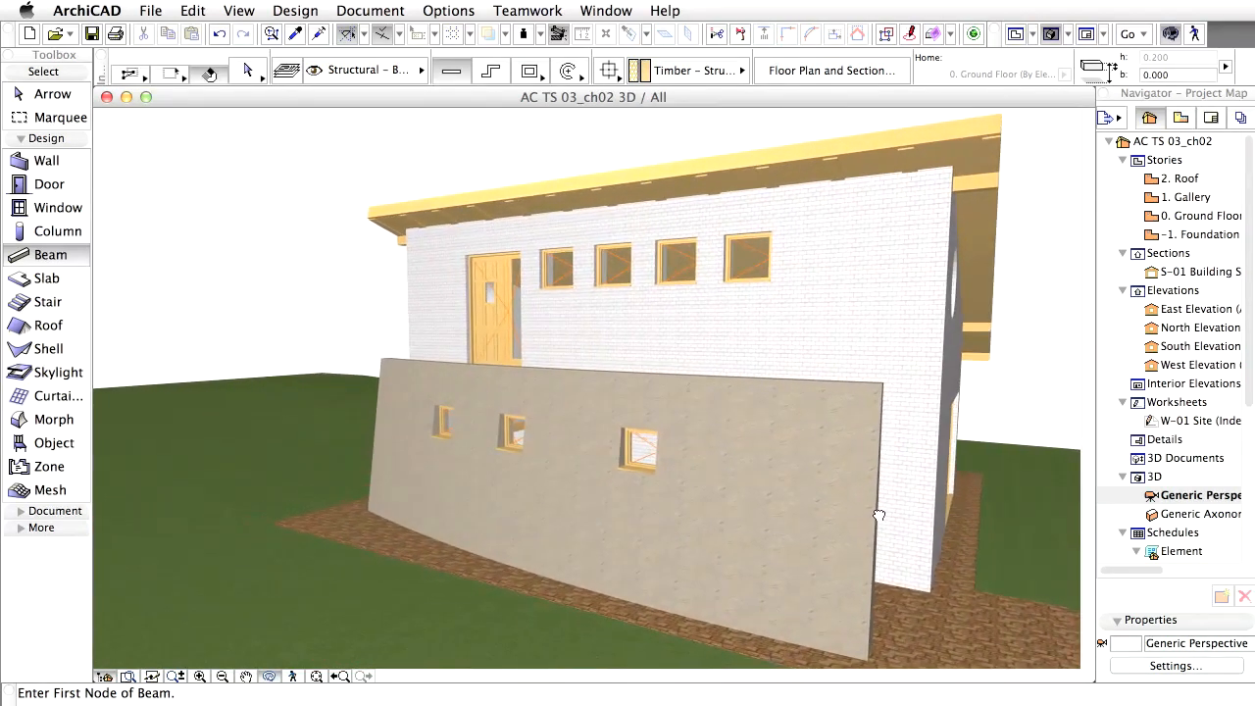
mouse_move(782, 516)
shift+middle_down()
mouse_move(823, 516)
mouse_move(775, 523)
mouse_move(776, 534)
shift+middle_up()
scroll(776, 534, up, 4)
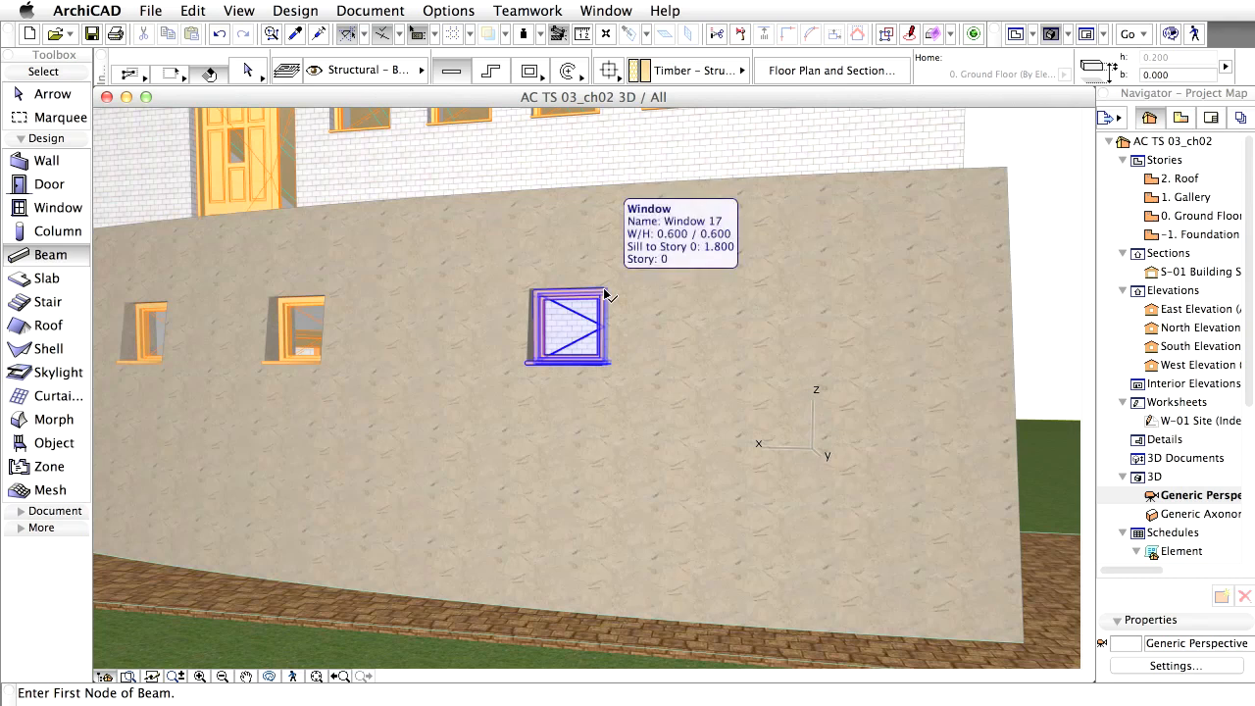
shift+click(605, 292)
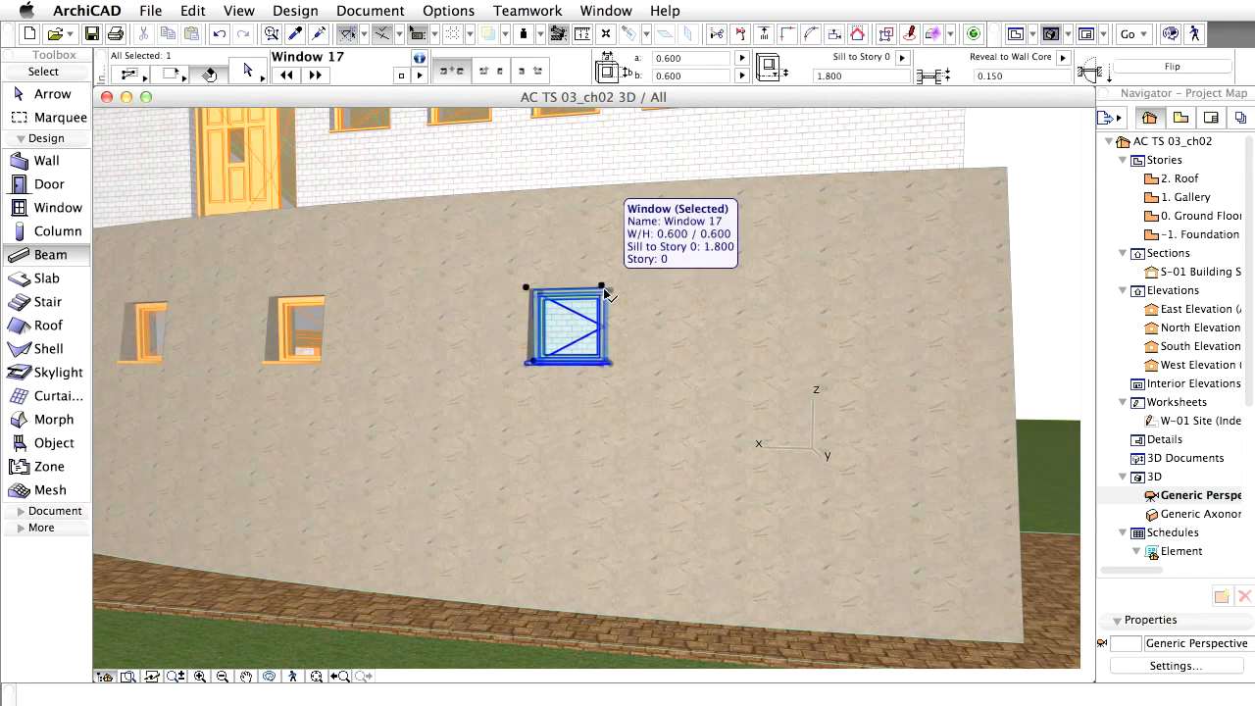
click(606, 290)
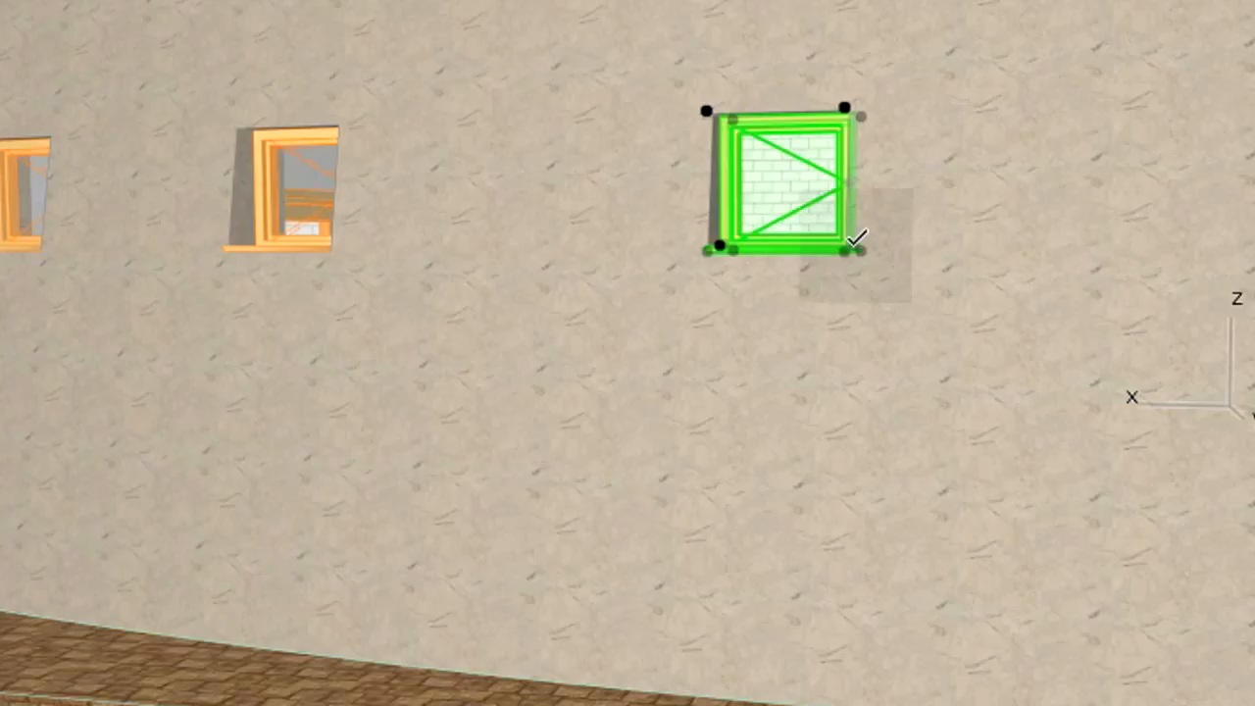
click(856, 239)
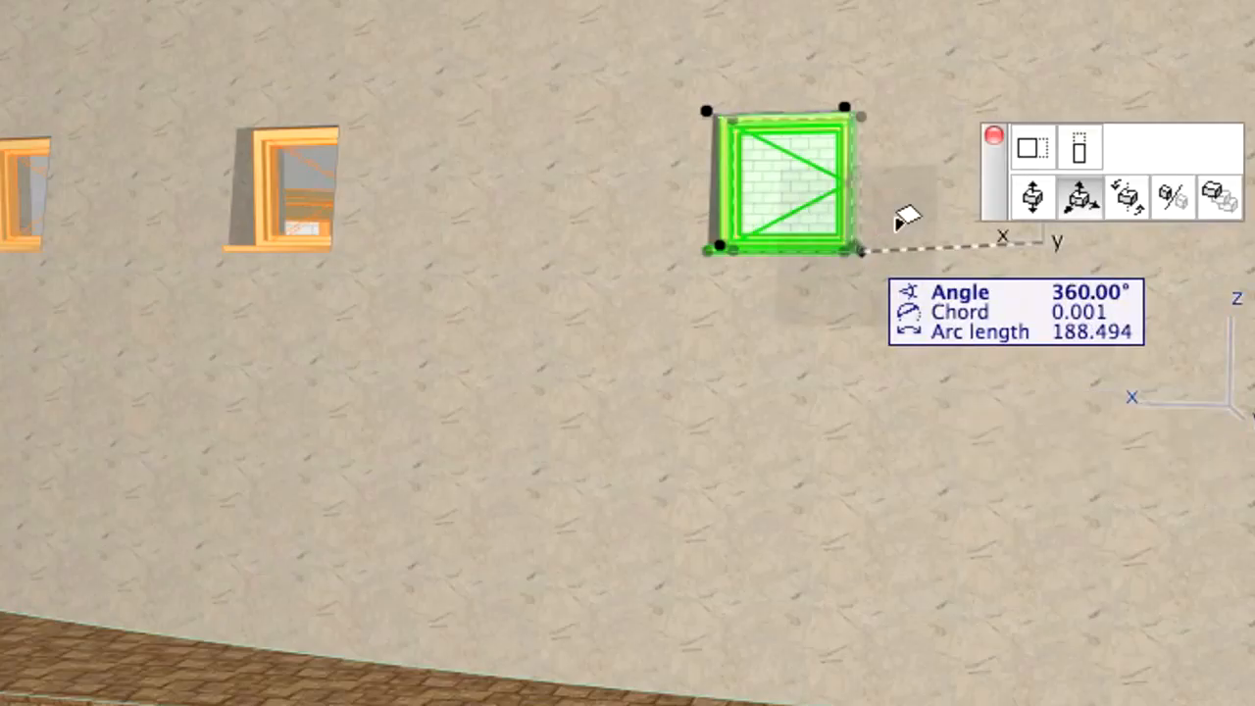
click(1097, 157)
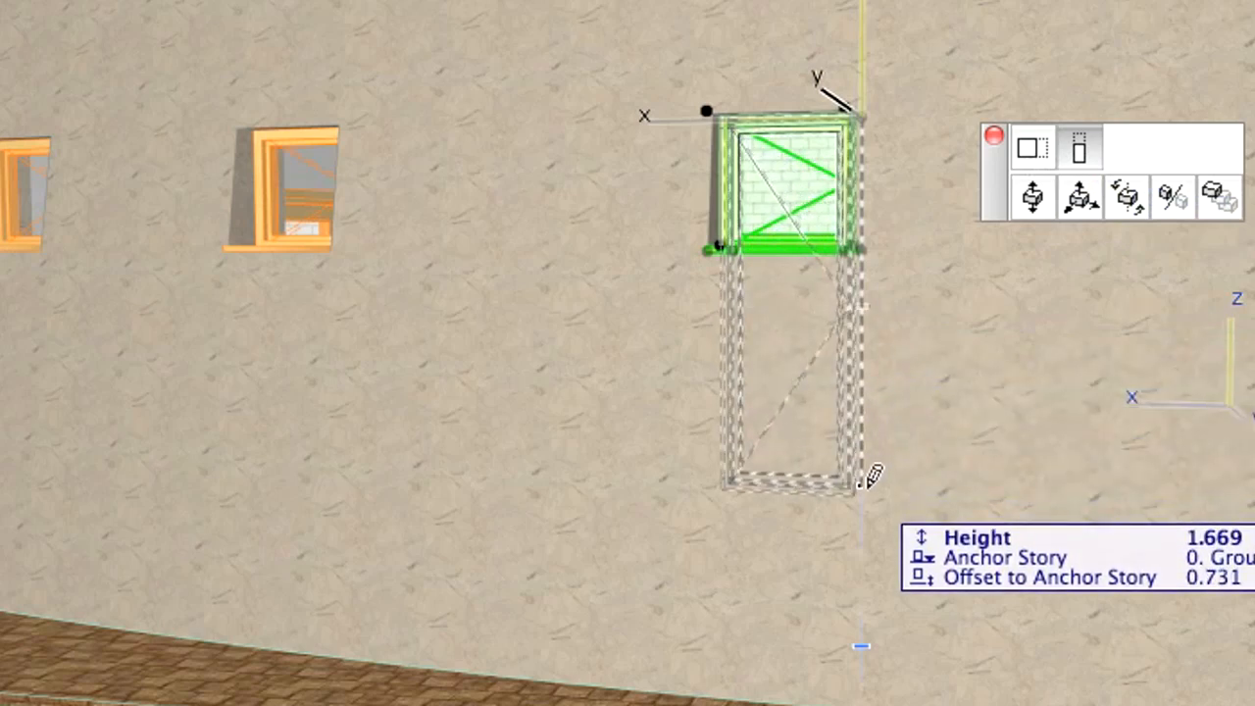
text(1.5)
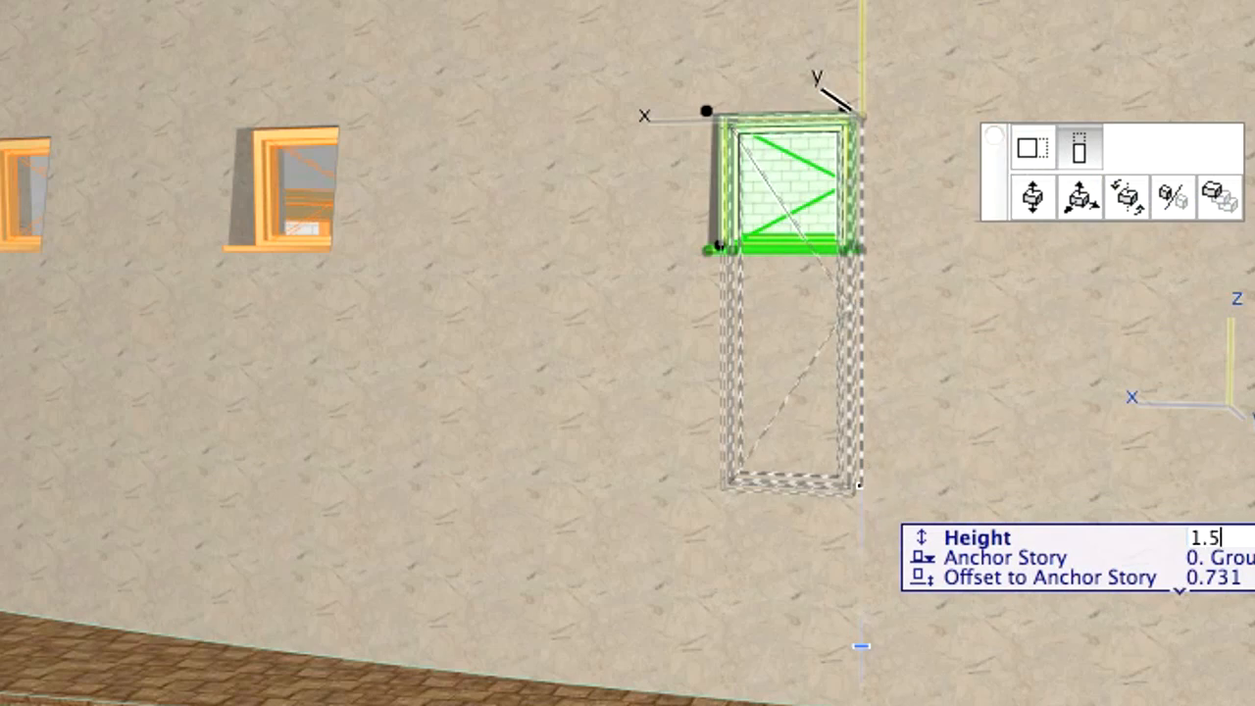
key(Return)
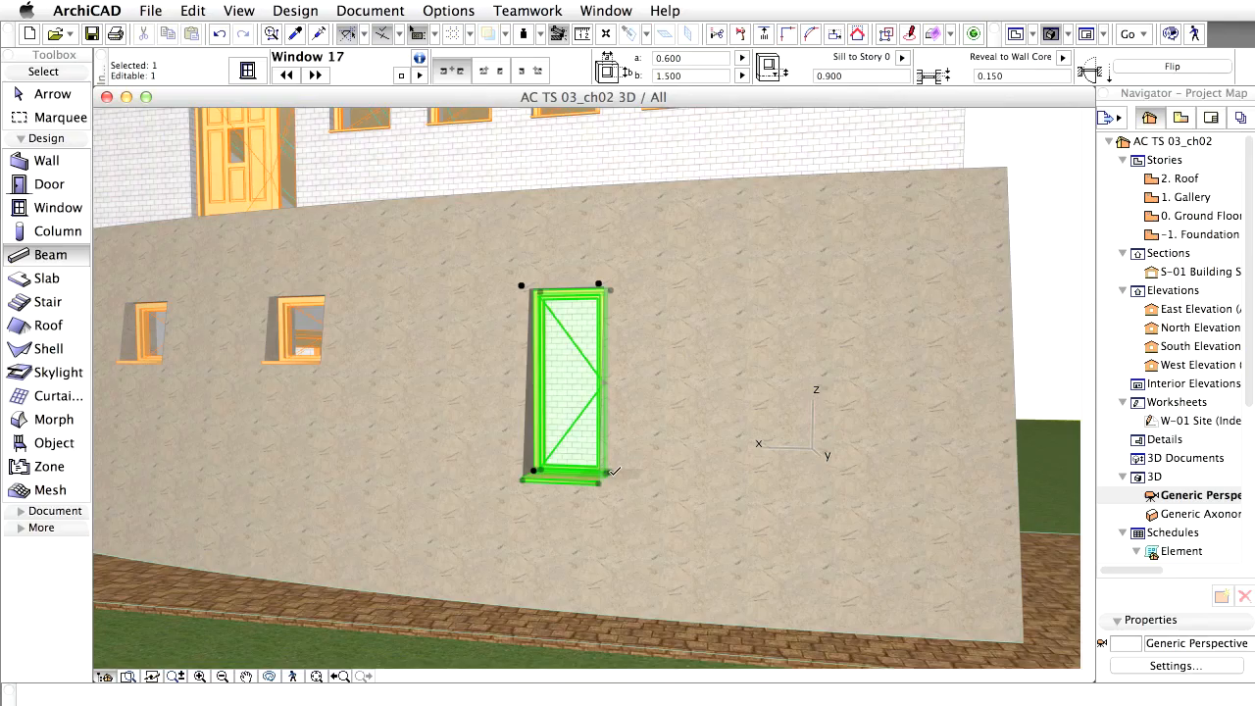
key(Escape)
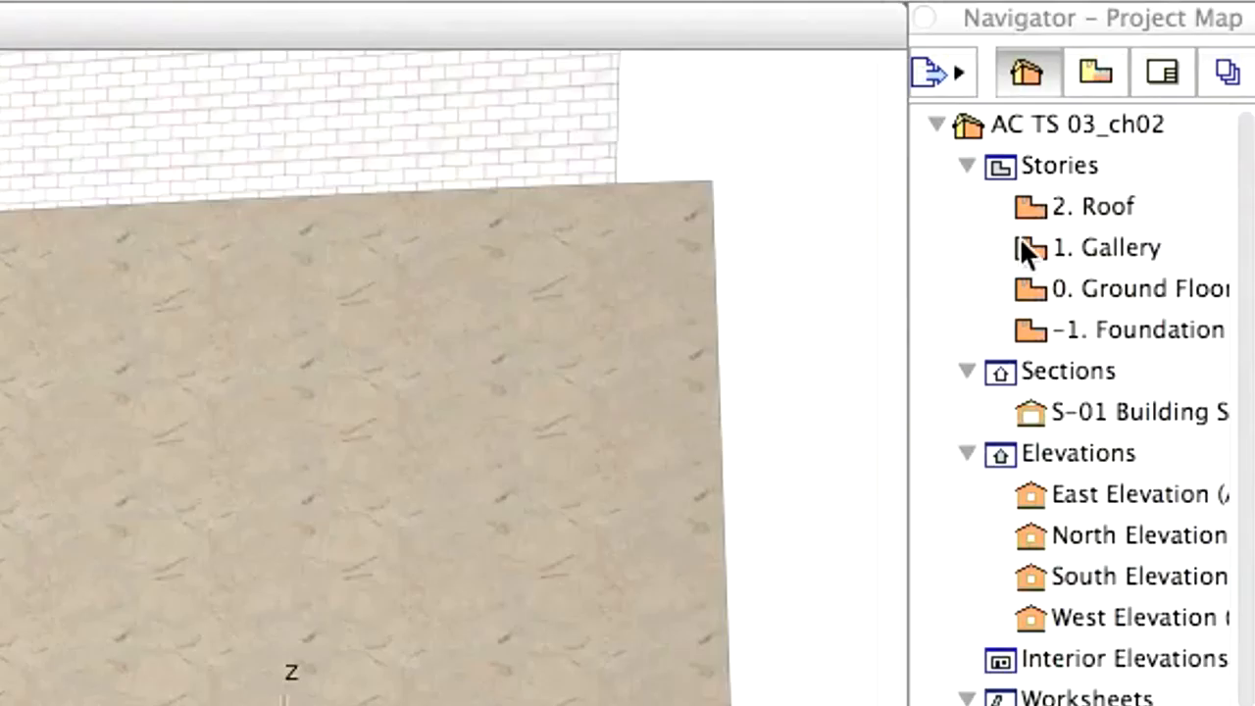
- Return to the Gallery floor plan and measure the spacing between the roof rafters, starting from the middle of a rafter's end
double_click(1097, 245)
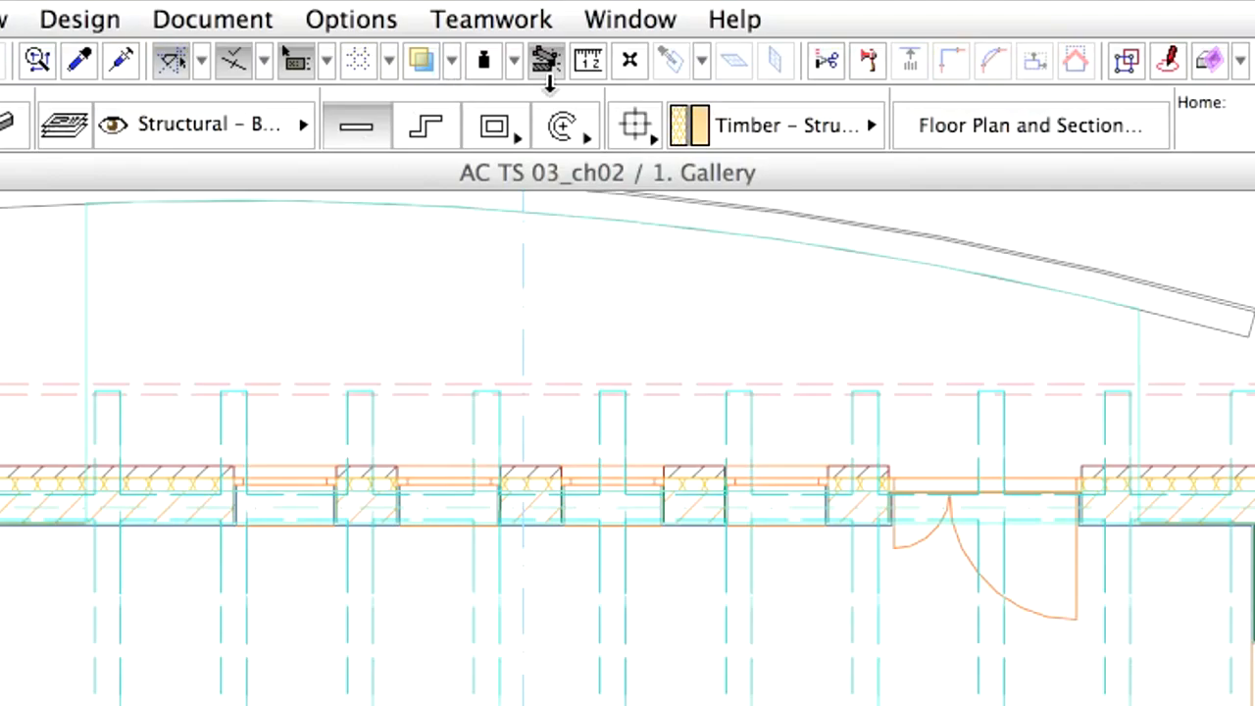
click(588, 61)
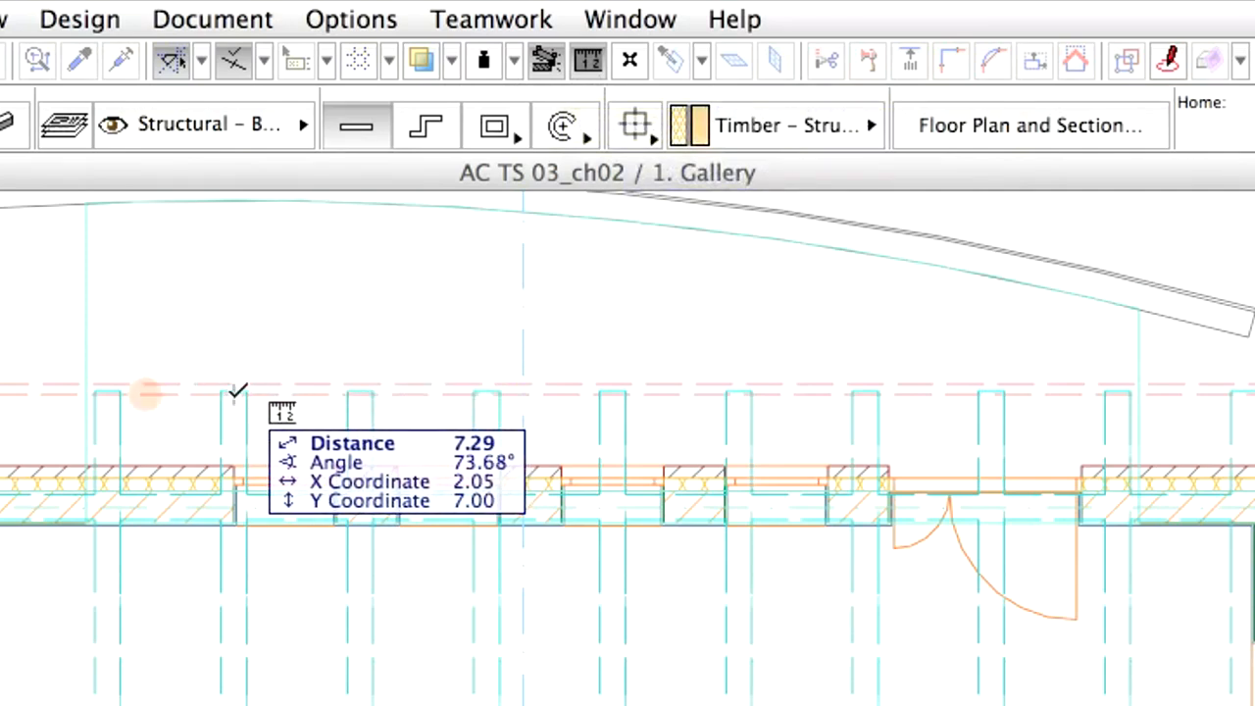
click(234, 393)
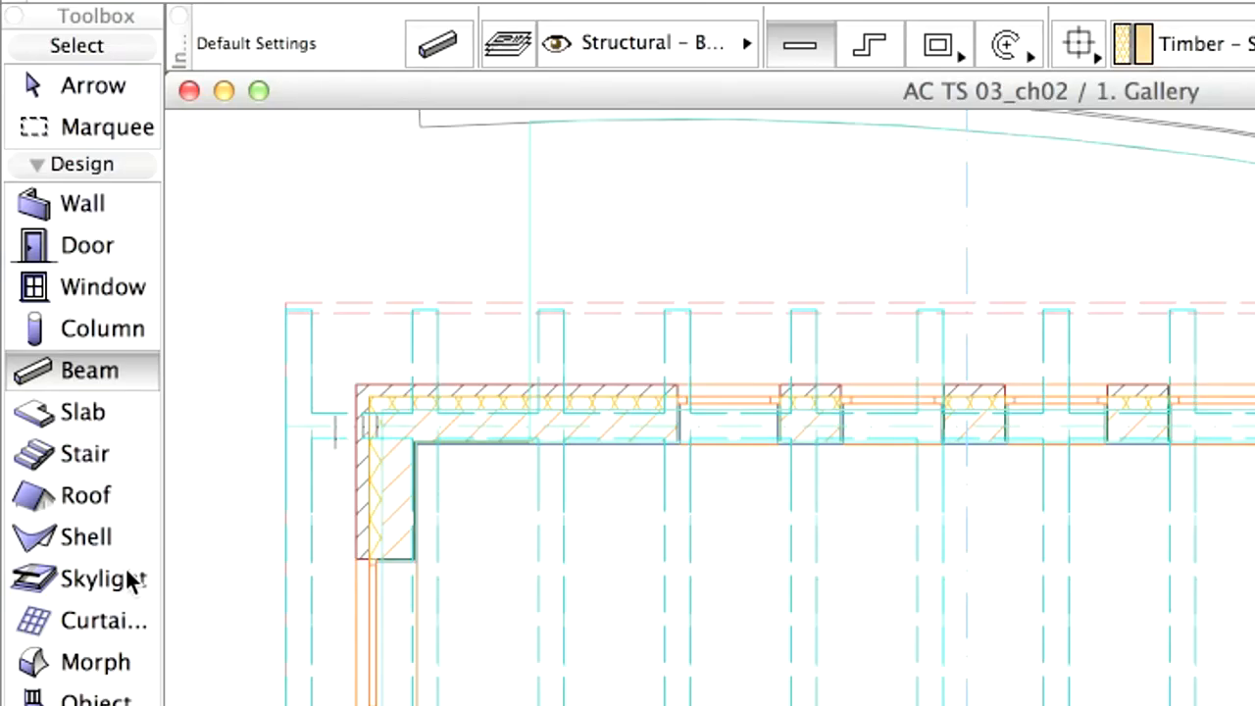
- Set the Skylight tool's defaults to Skylight Flat Panel 17 with a width of 1.97 and a height of 3.00
click(133, 580)
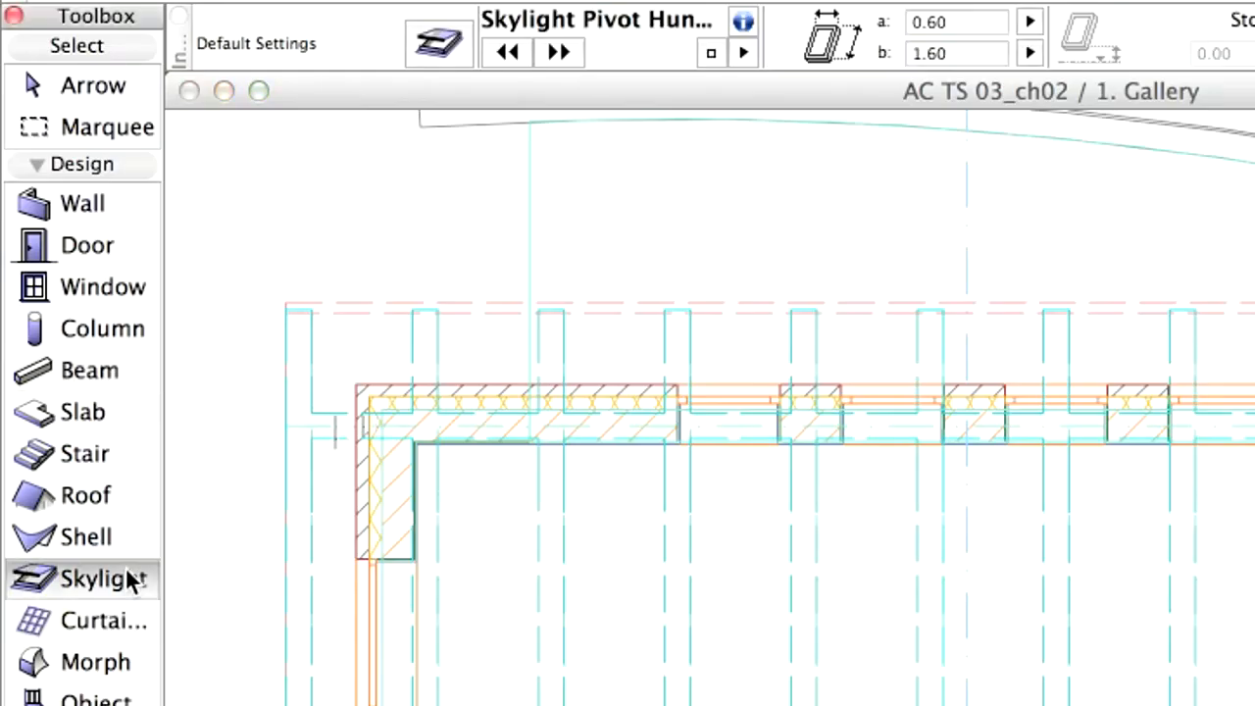
click(463, 55)
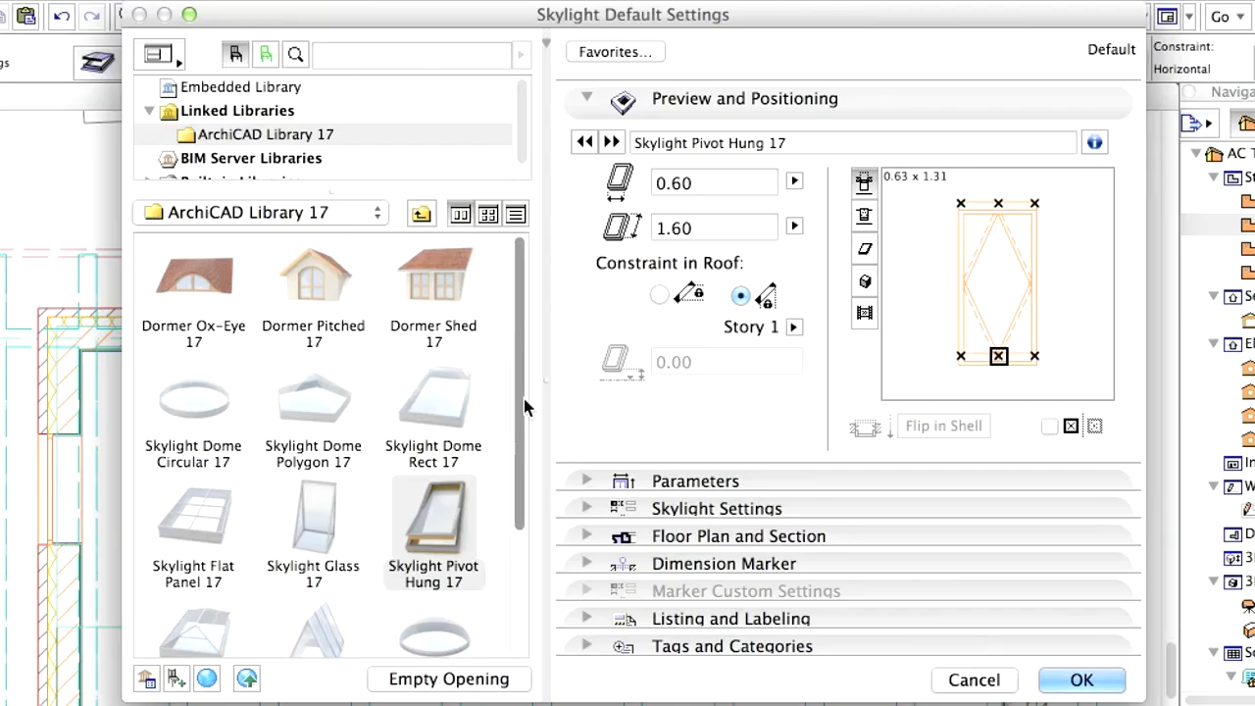
scroll(518, 398, down, 3)
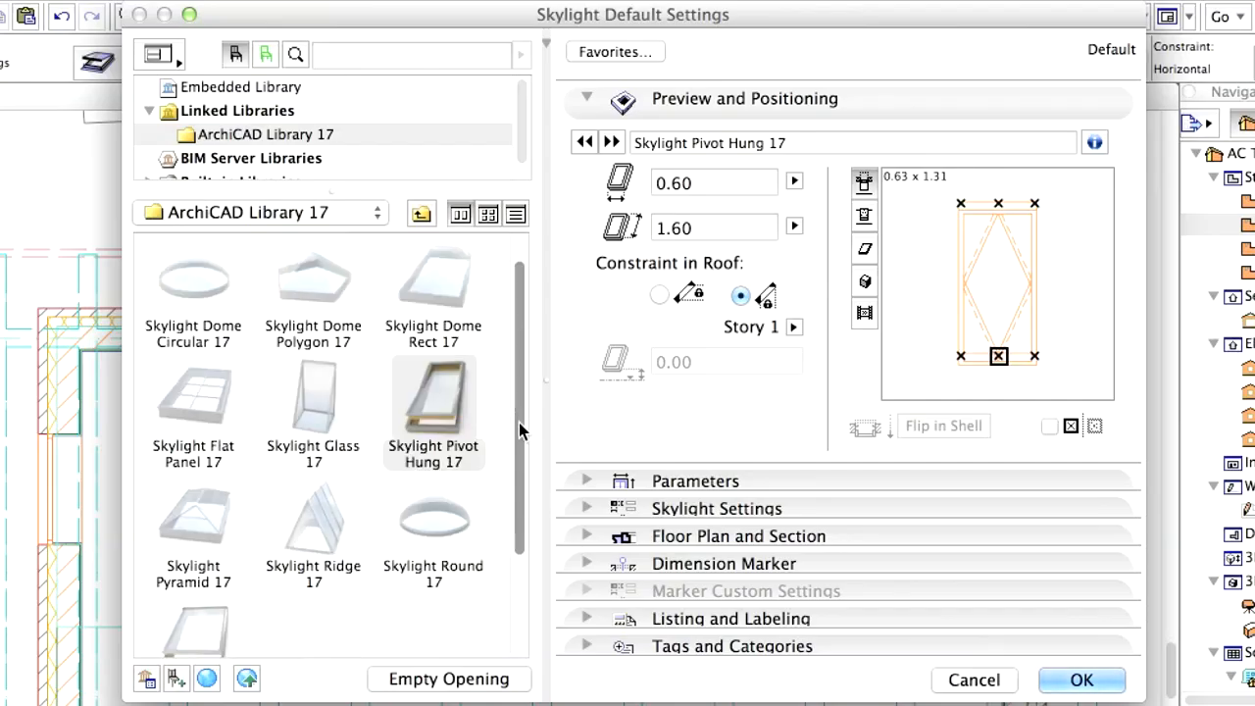
click(193, 454)
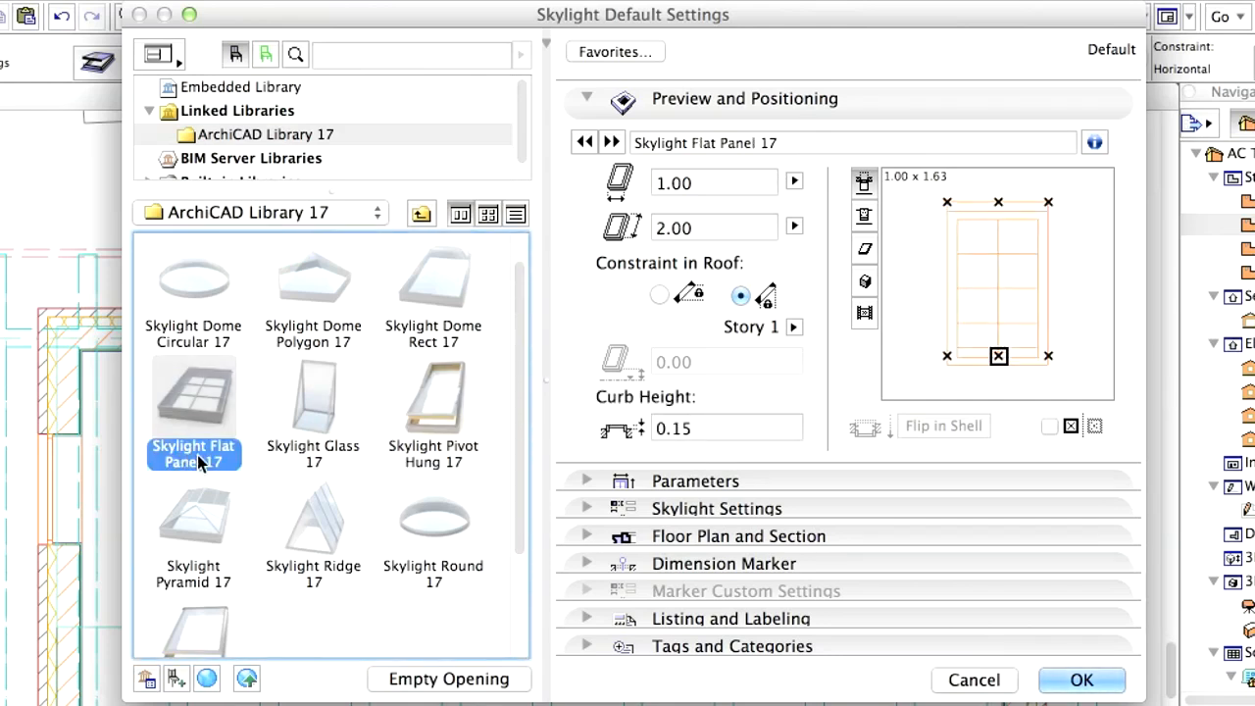
click(669, 183)
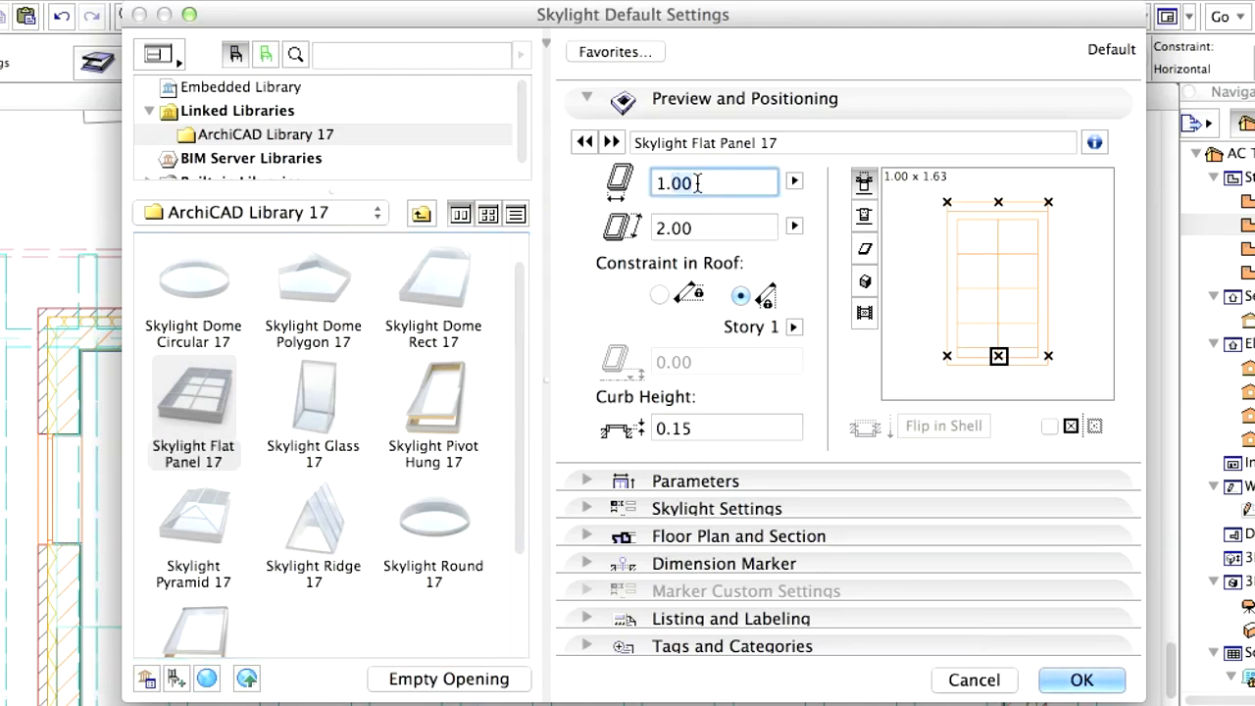
text(1.97)
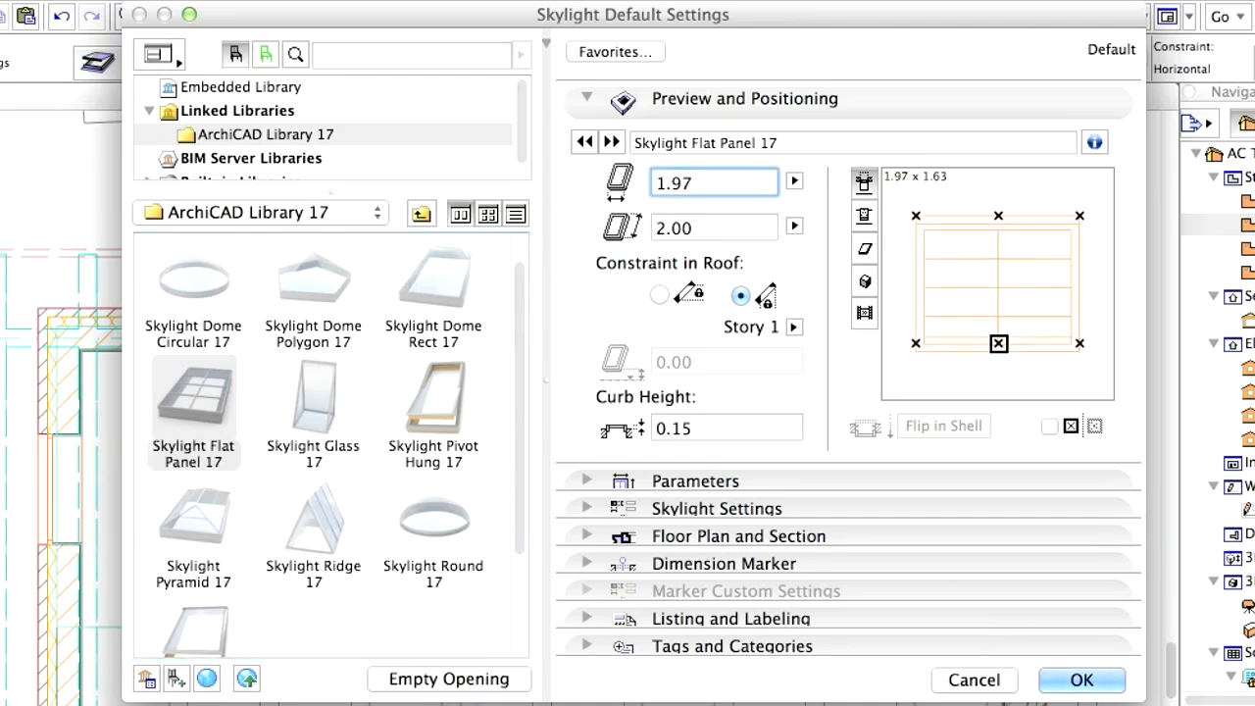
key(Tab)
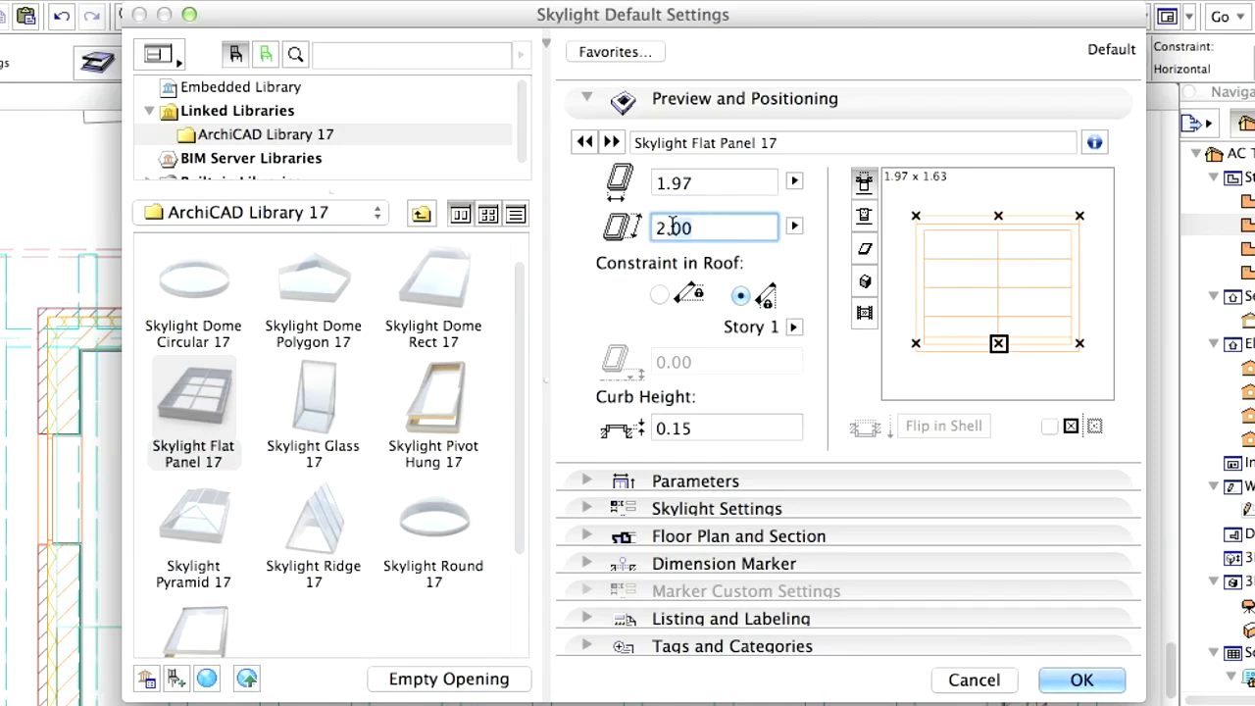
text(3.00)
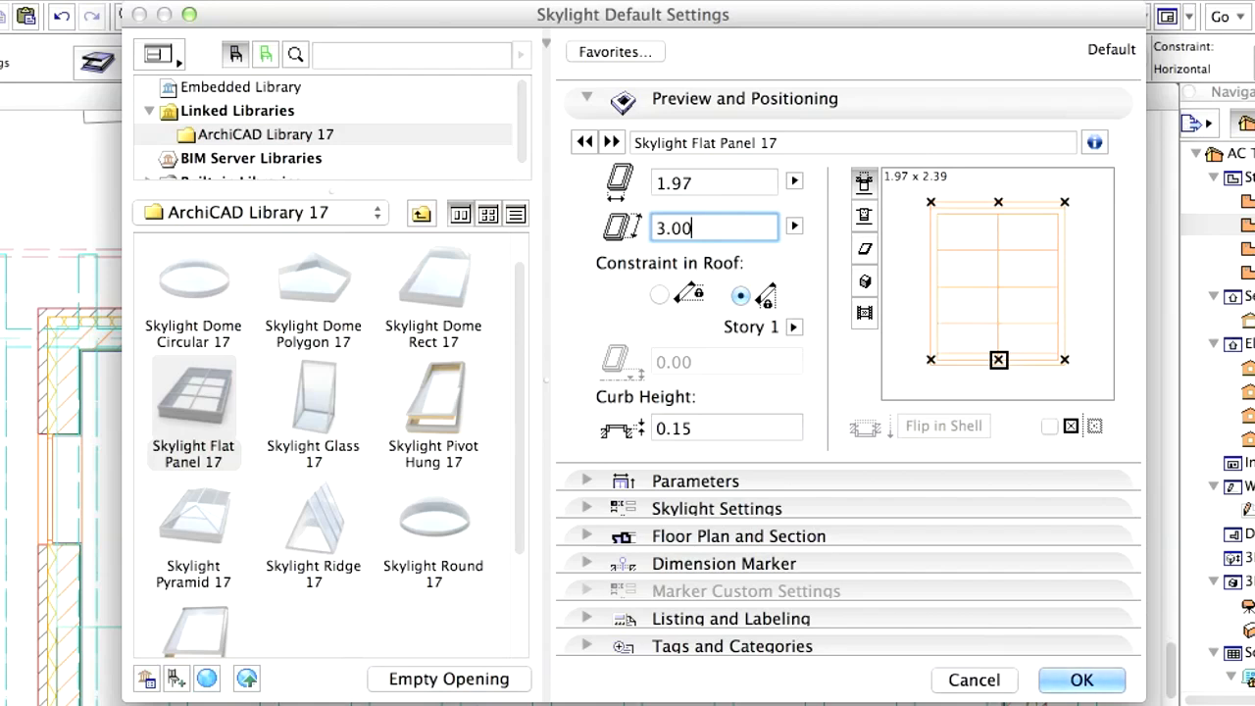
- Use a curb height of 0.15, link the skylight to Story 1 and anchor it at its upper-right corner
click(691, 430)
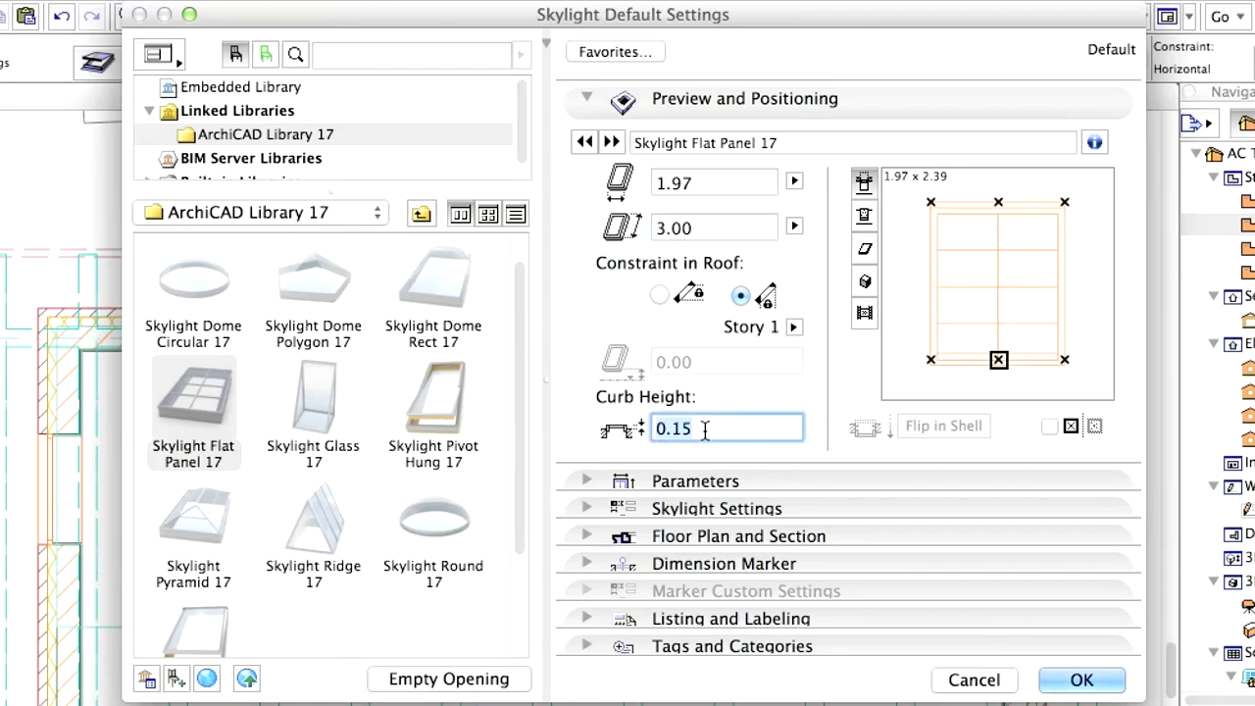
click(794, 326)
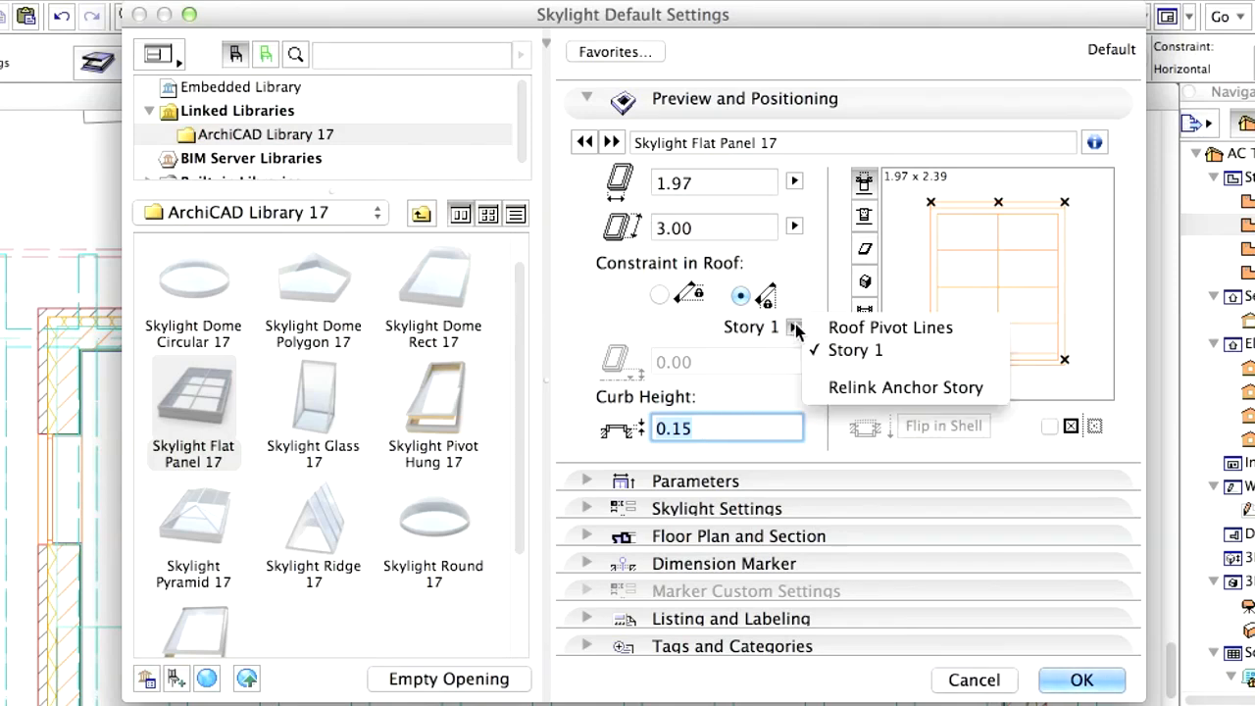
click(878, 350)
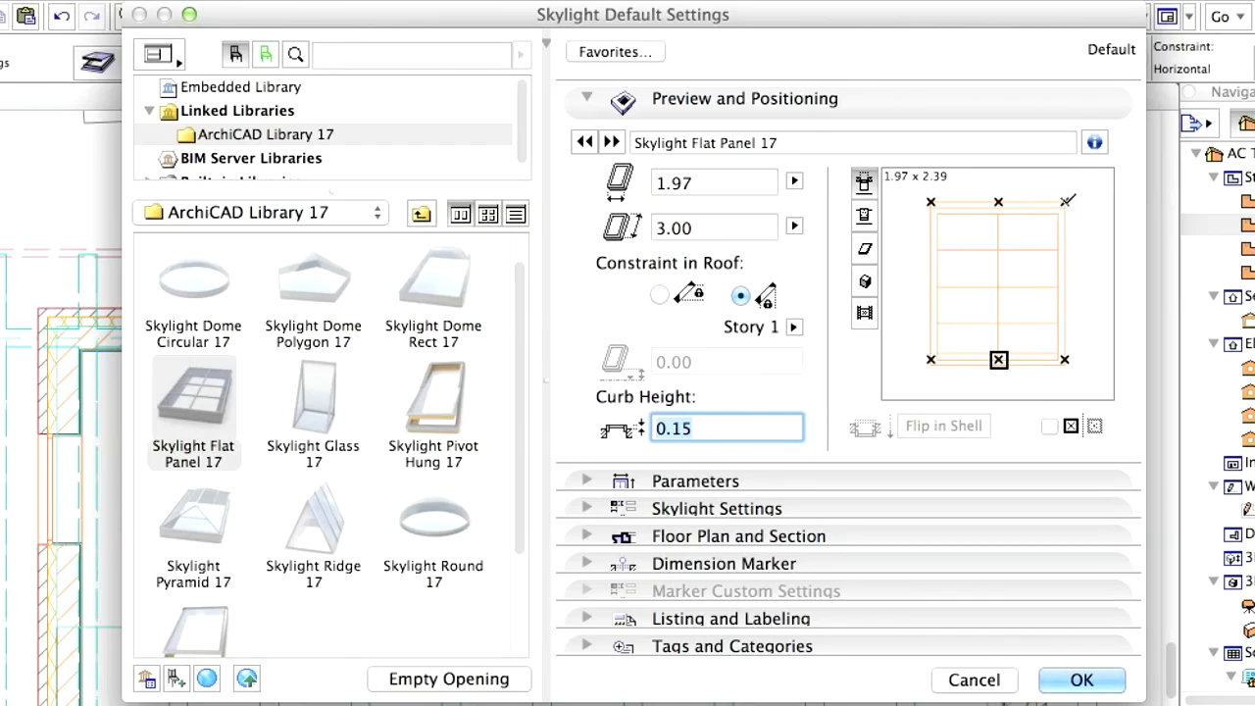
click(1074, 204)
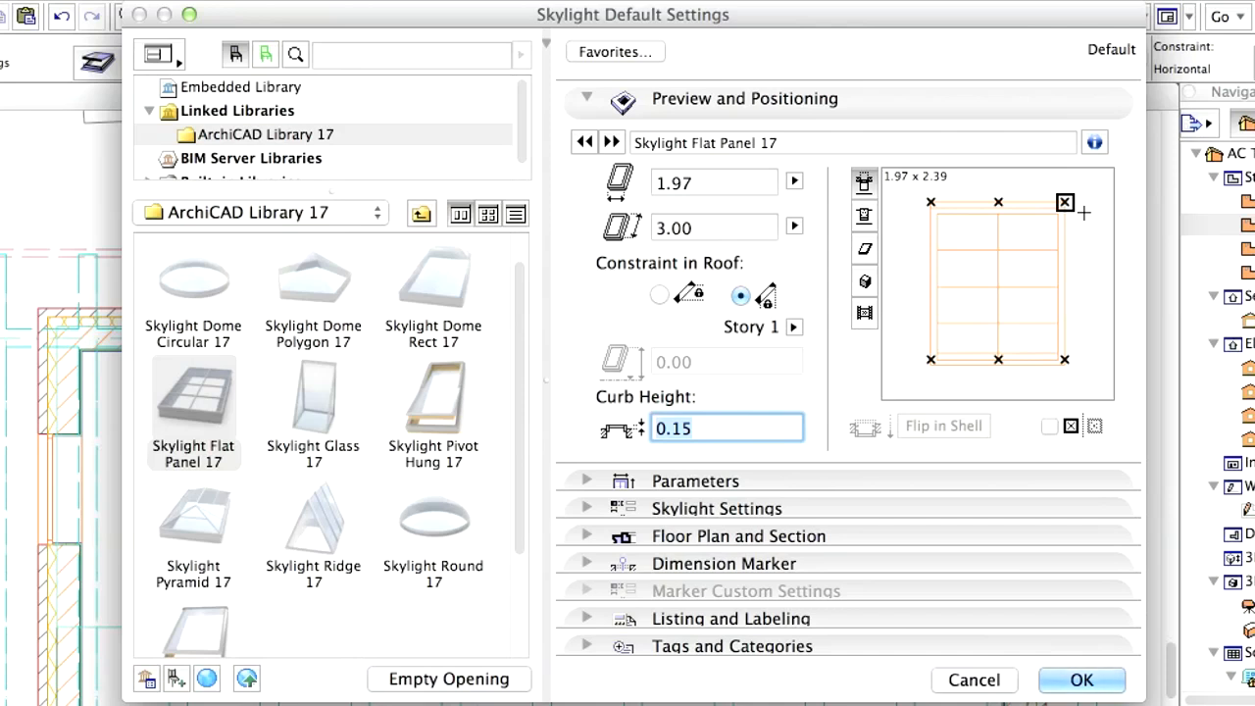
- Divide the skylight into 2 horizontal frames and 1 vertical frame
click(1009, 102)
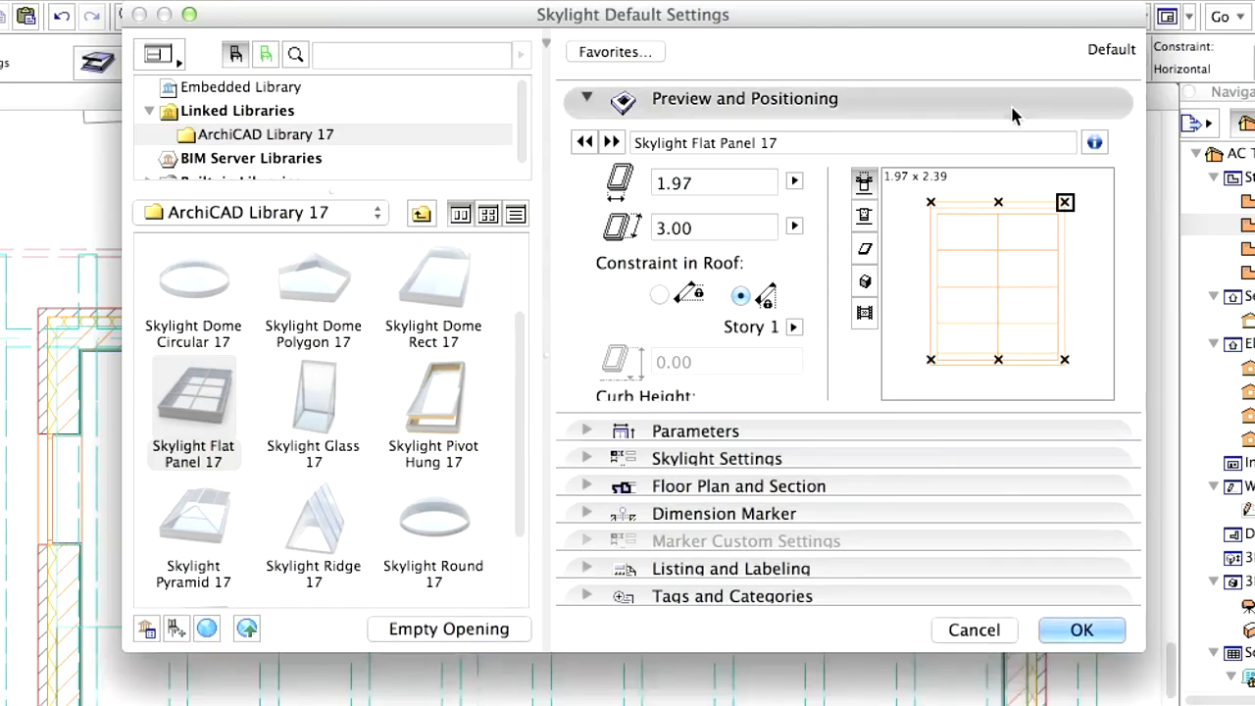
click(843, 152)
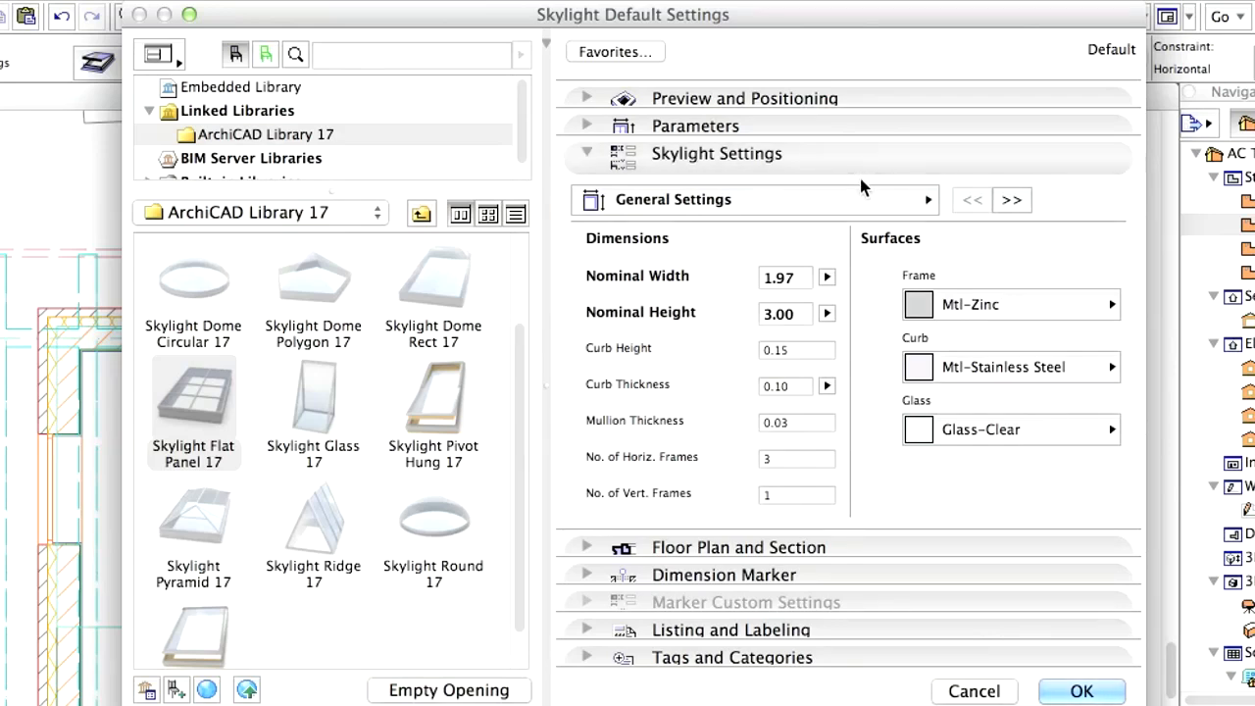
click(760, 458)
key(BackSpace)
text(2)
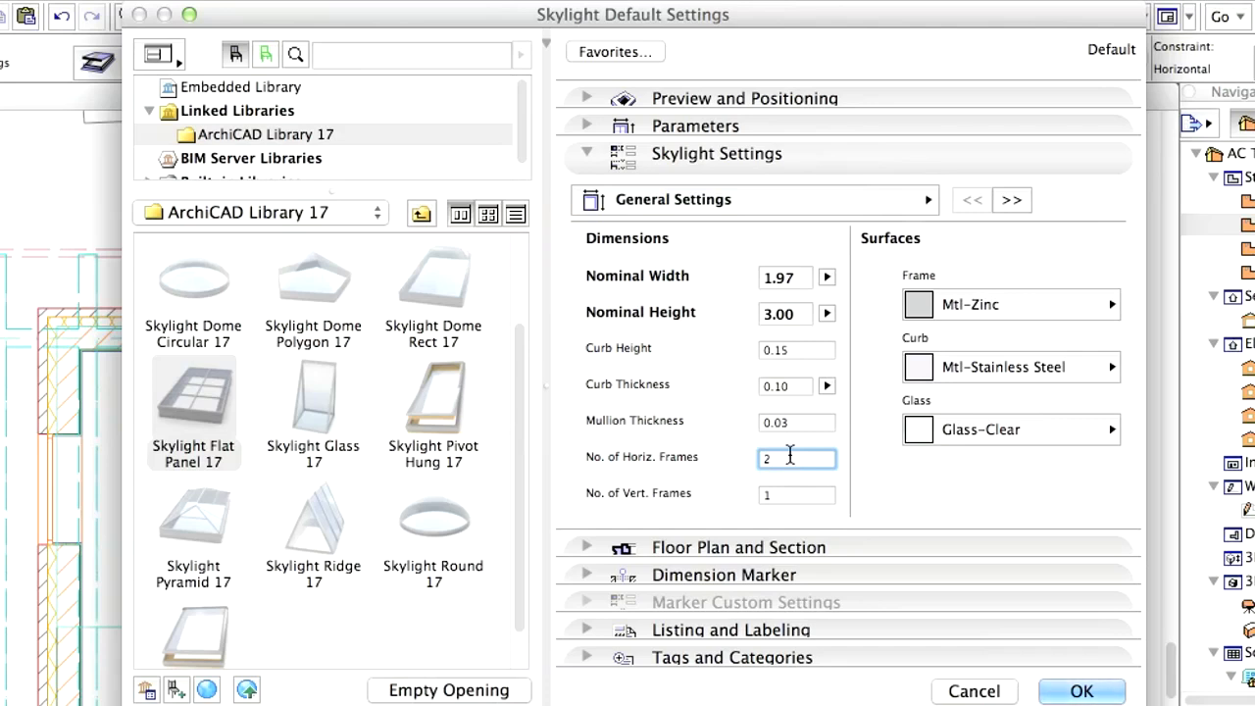
click(757, 496)
text(1)
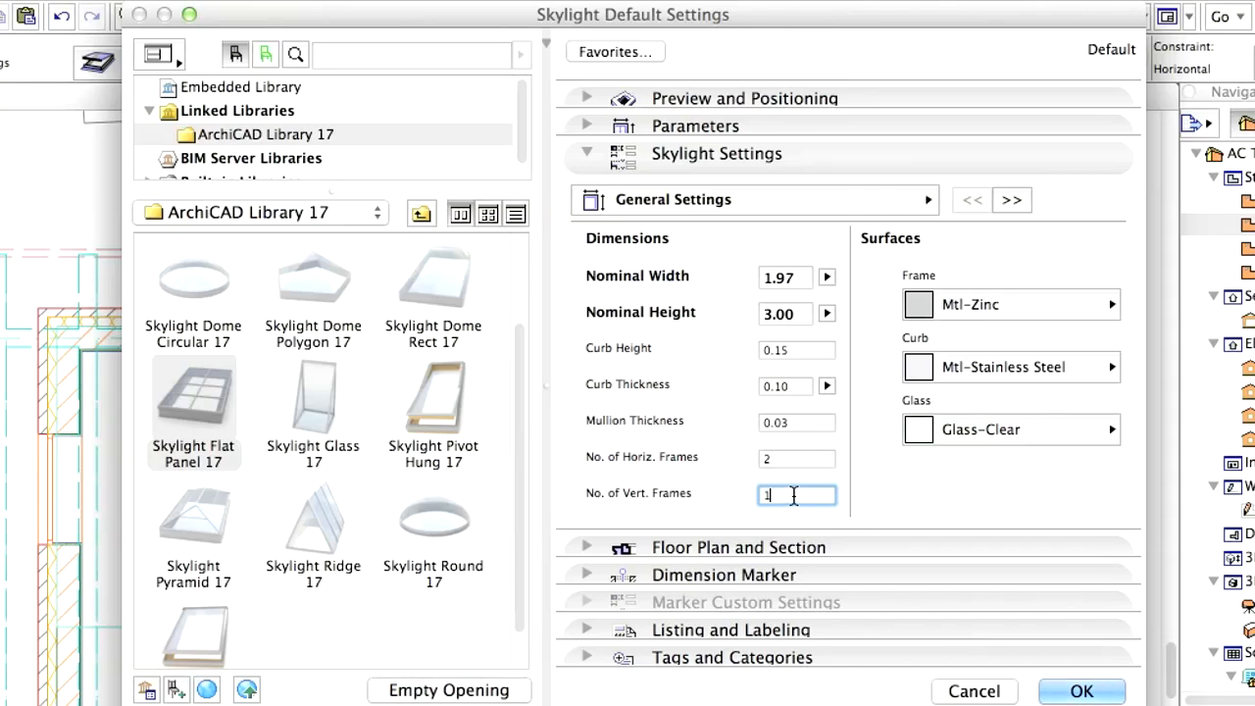
- Classify the skylight as a Non-Load-Bearing Element with position Exterior and element classification Window
click(917, 155)
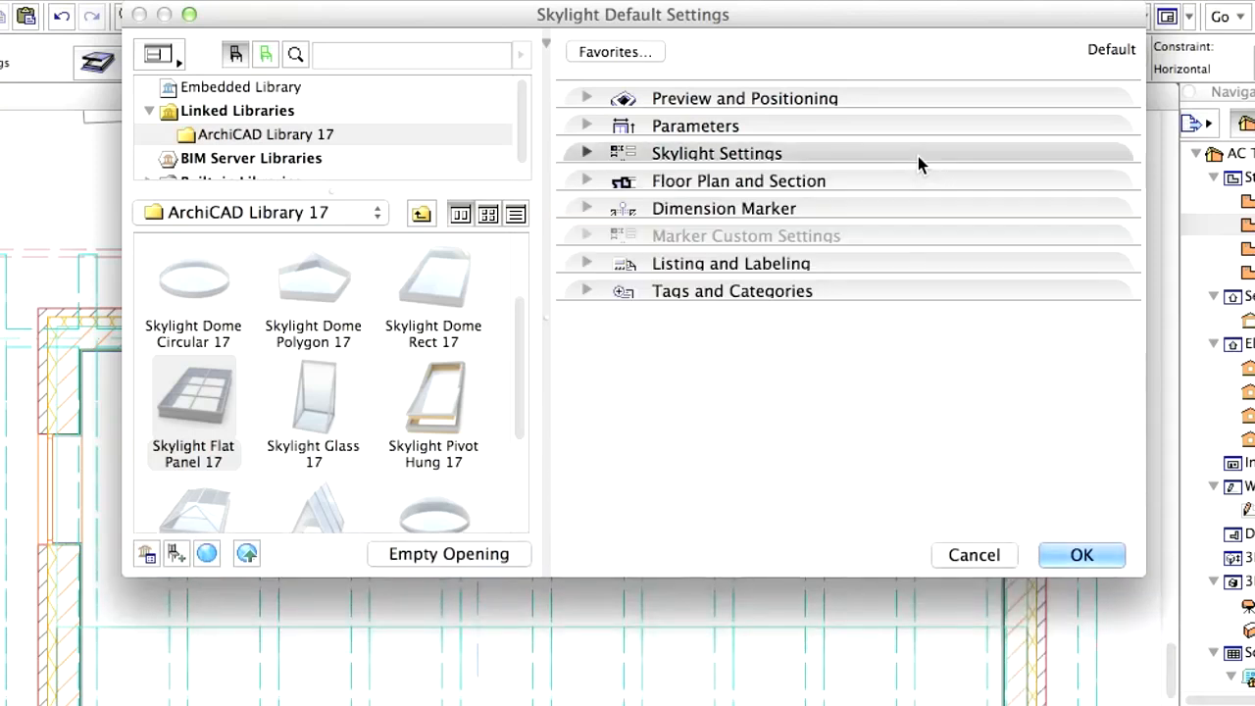
click(880, 297)
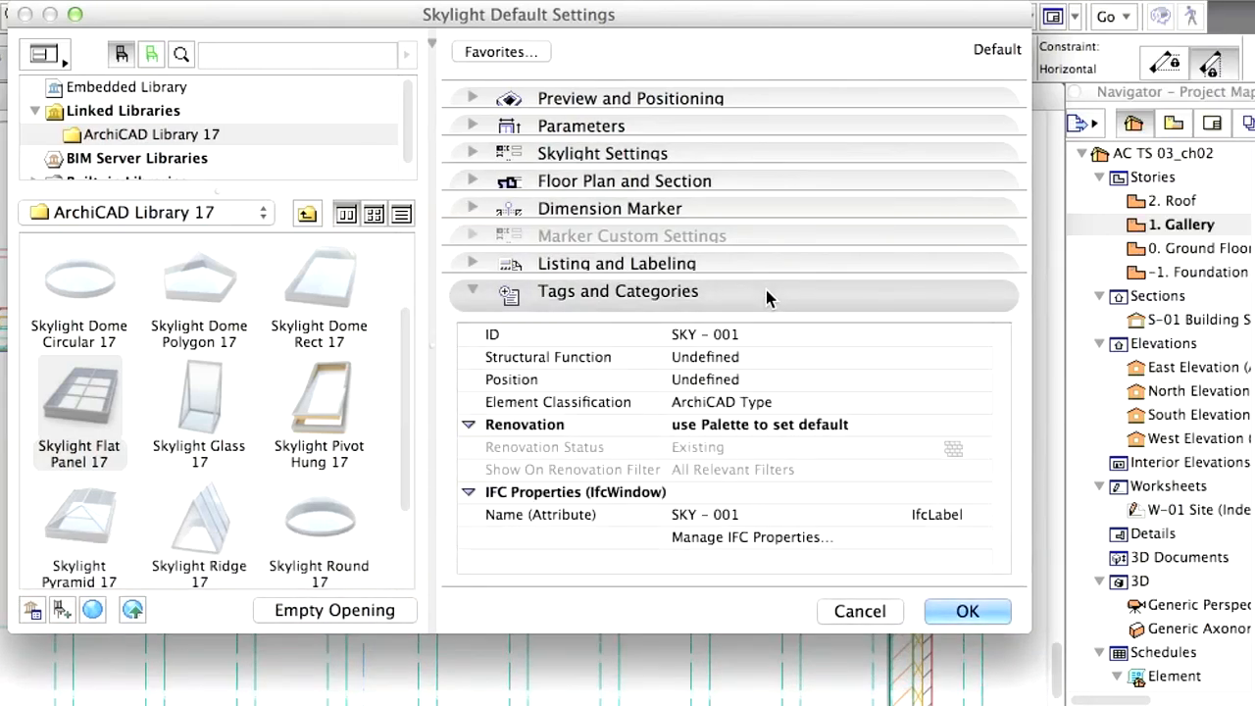
click(769, 358)
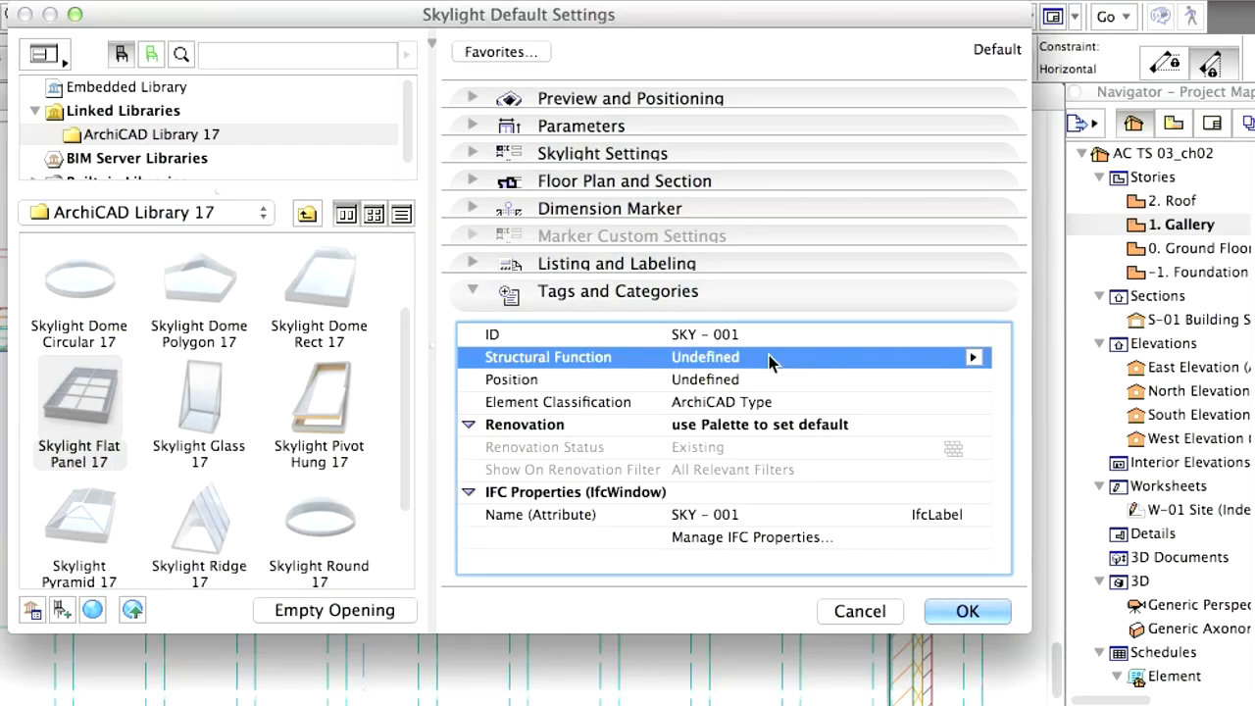
click(973, 357)
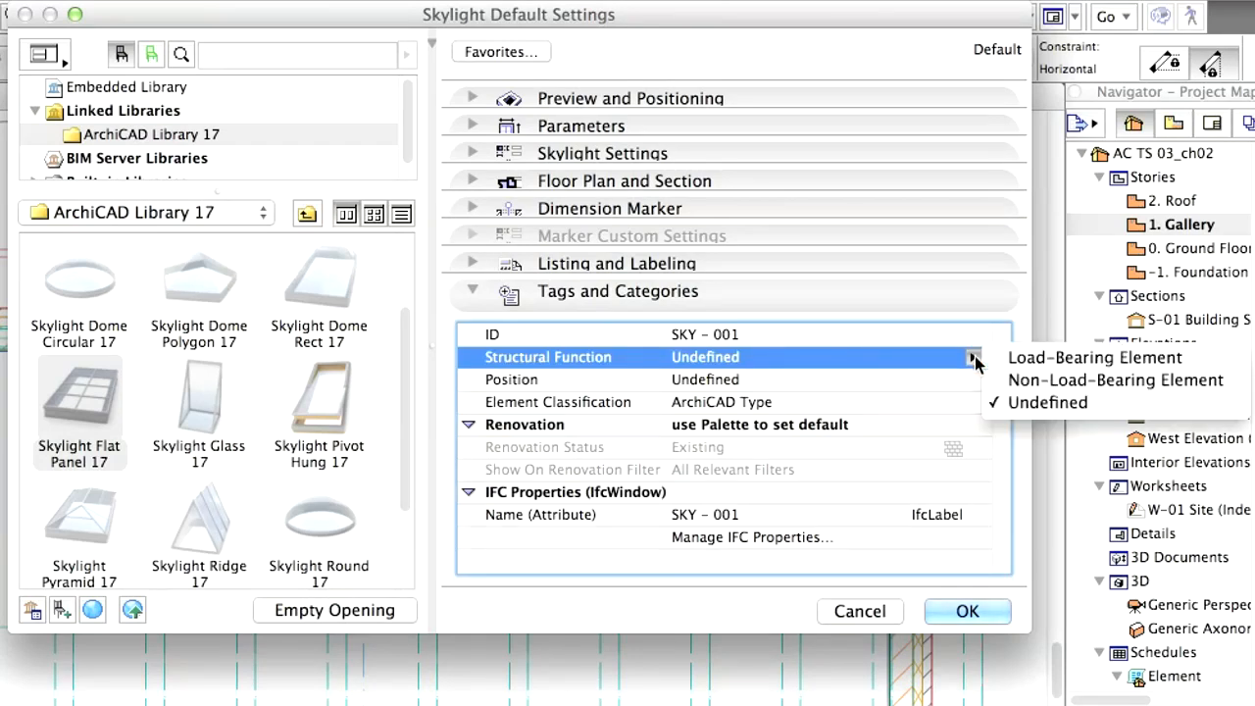
click(1010, 380)
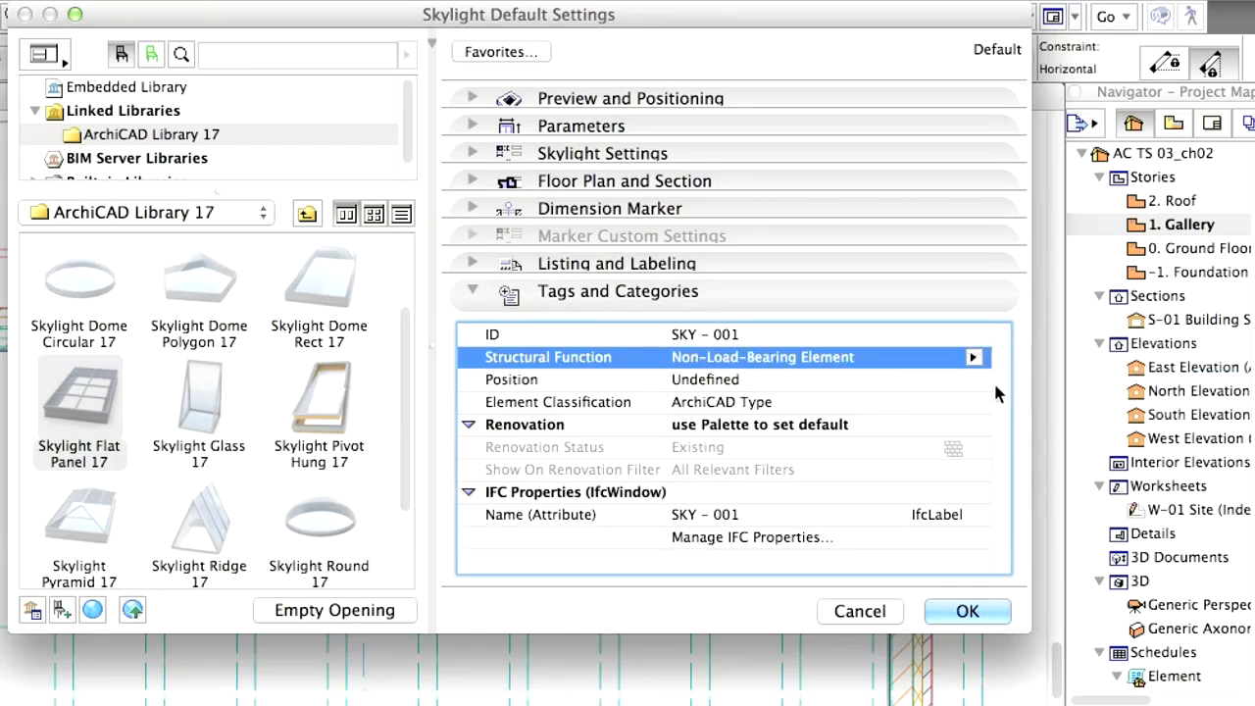
click(912, 382)
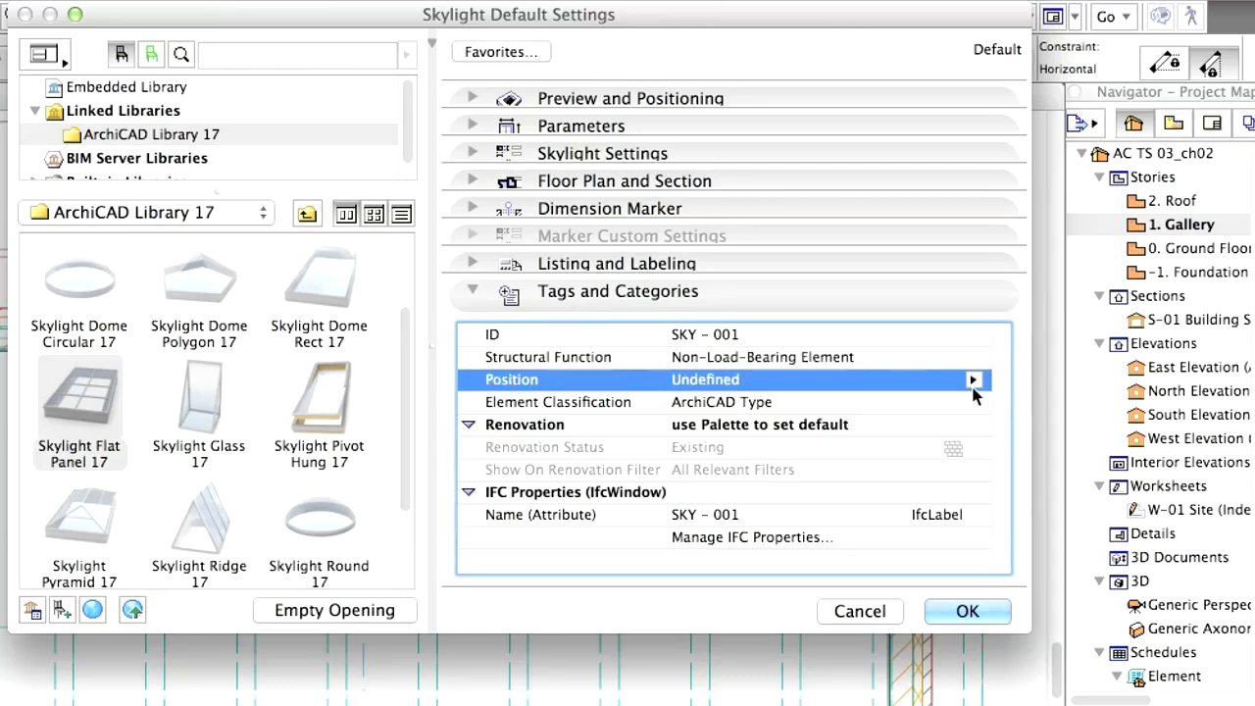
click(973, 379)
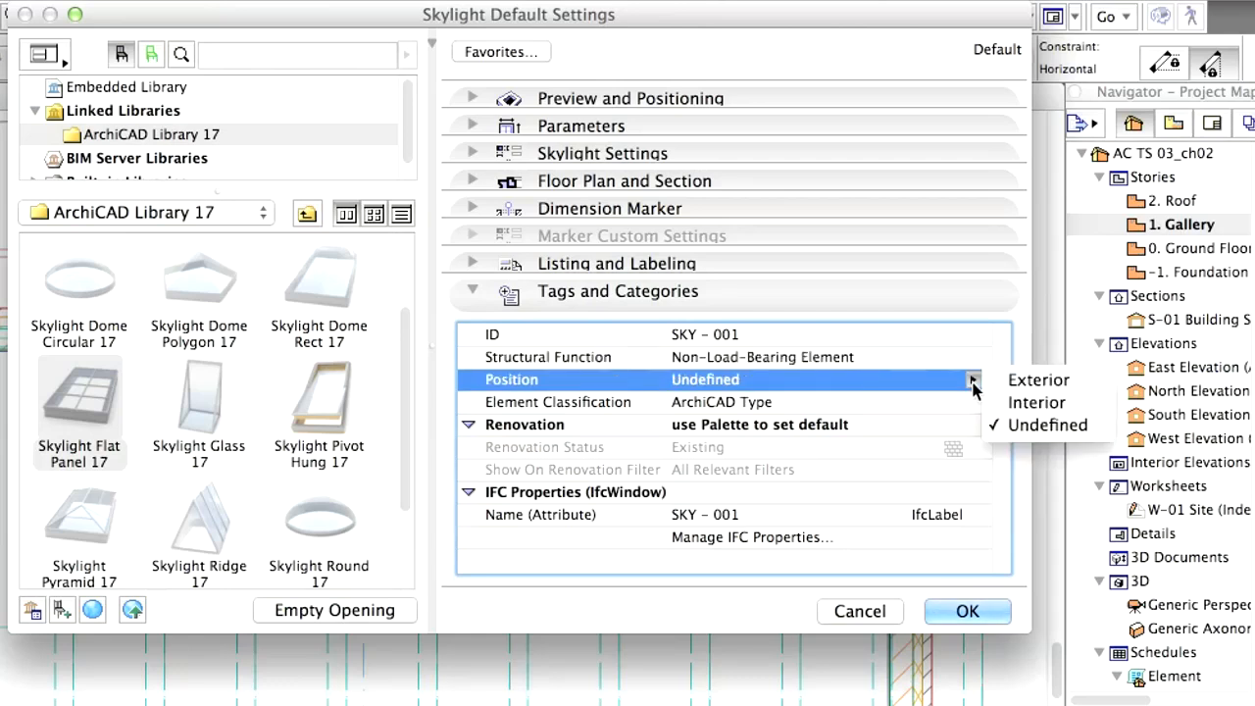
click(1085, 382)
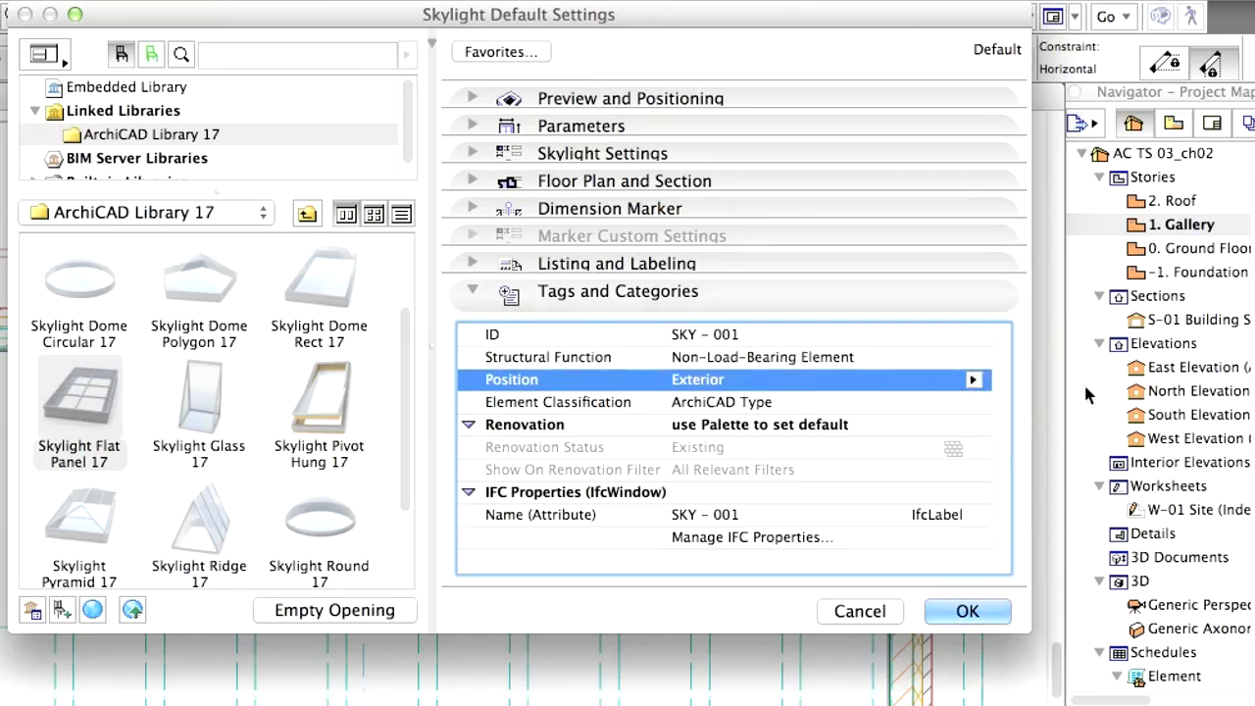
click(912, 404)
click(973, 404)
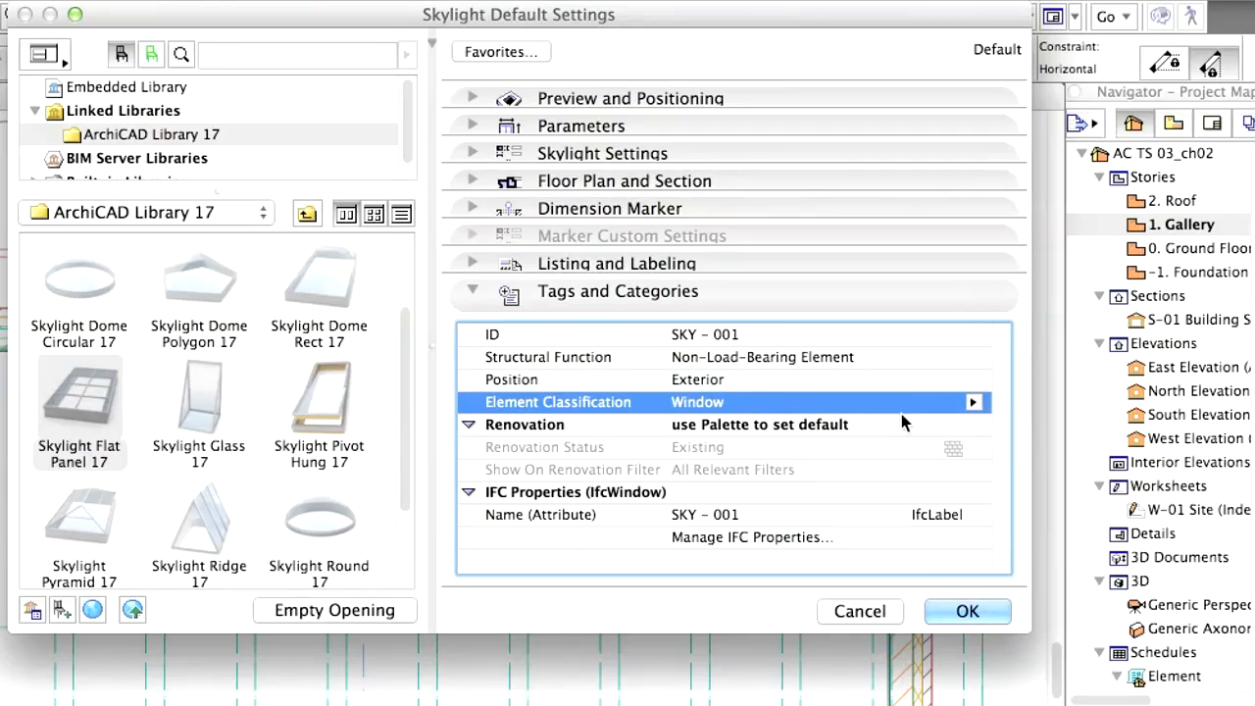
click(810, 538)
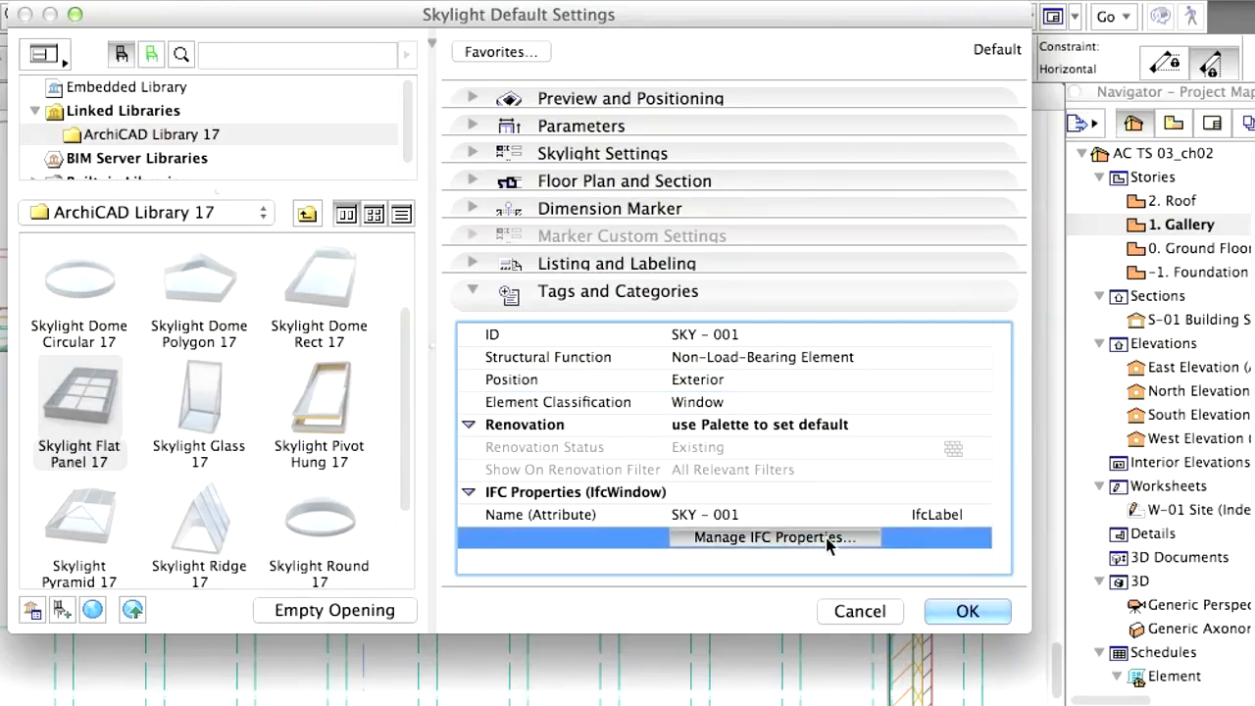
click(826, 538)
click(530, 636)
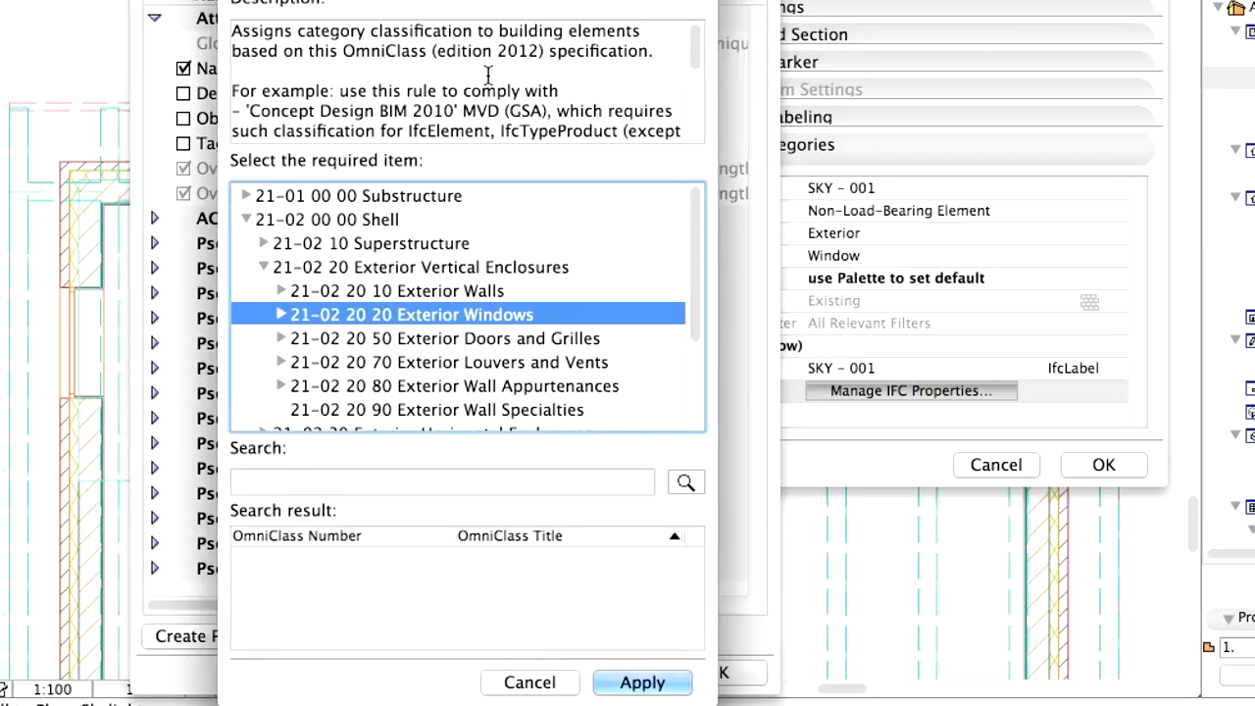
click(458, 478)
text(roof )
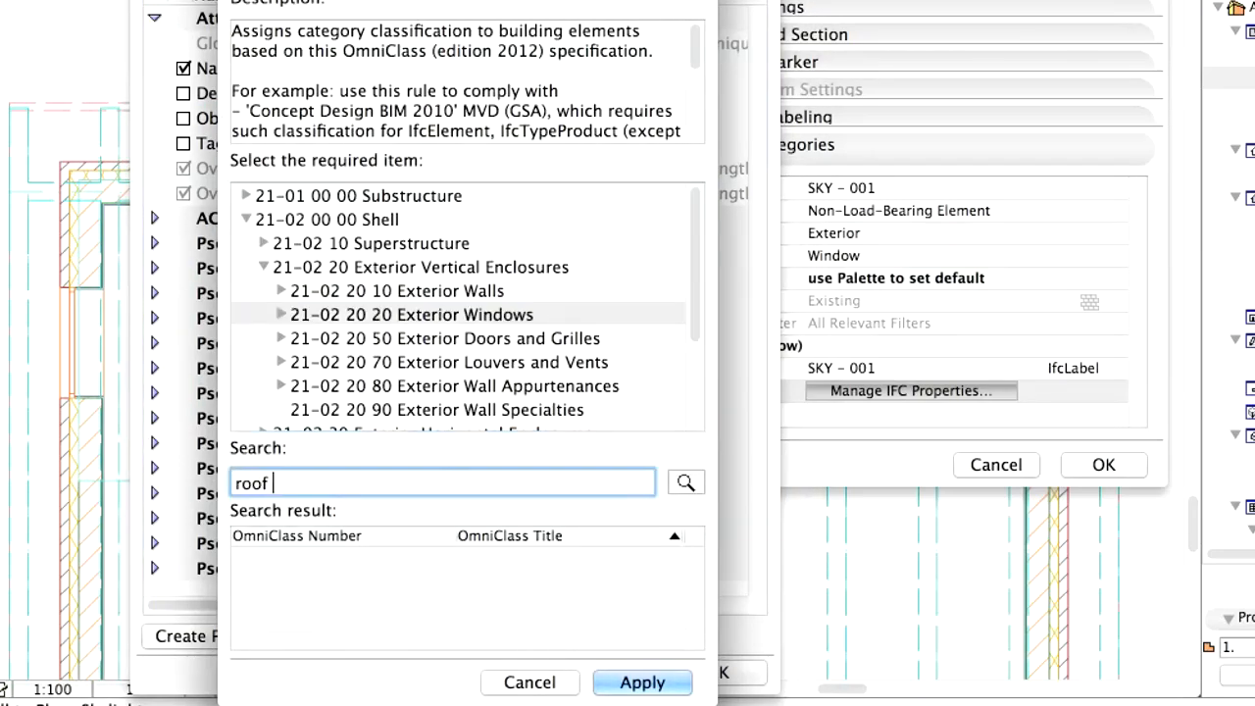
text(windows and skyligh)
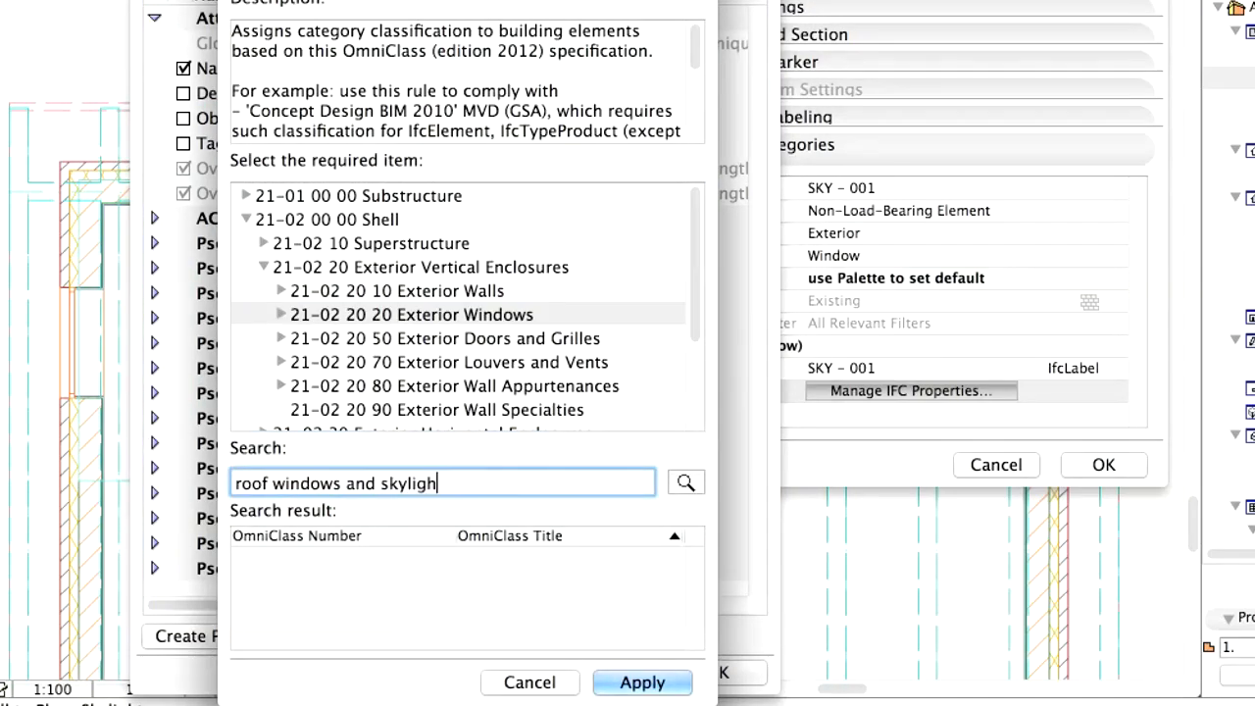
text(ts)
click(684, 483)
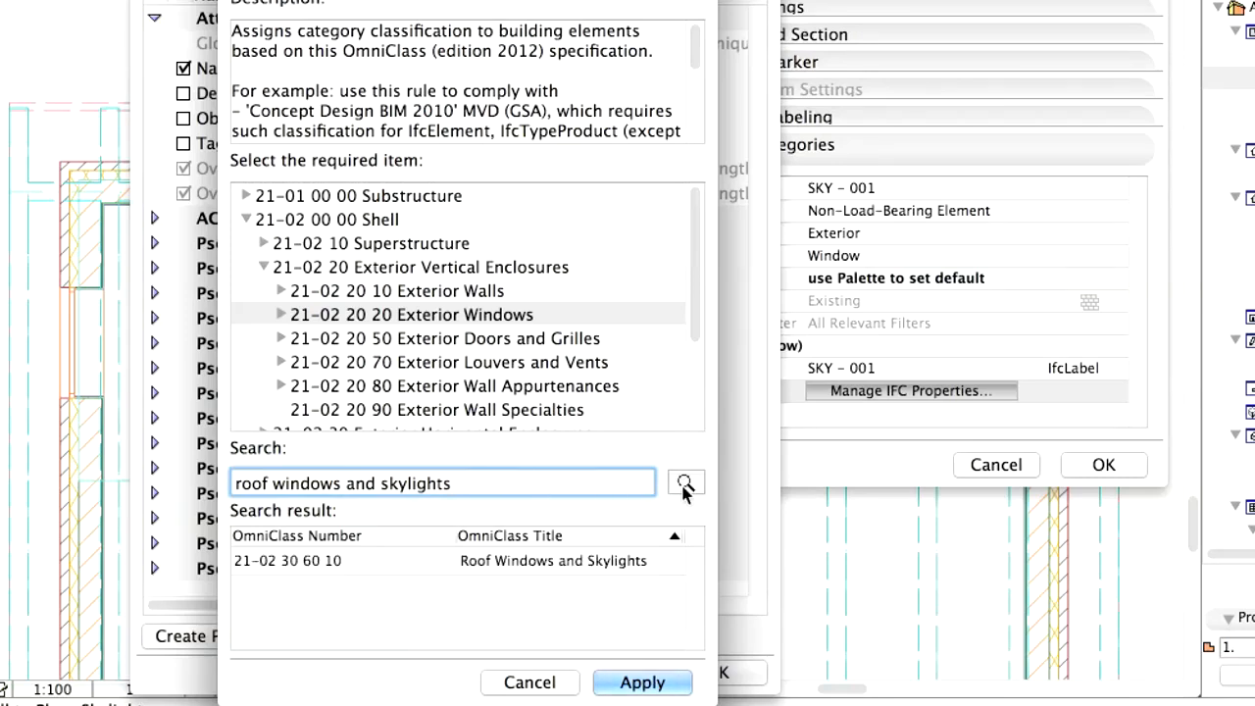
click(577, 559)
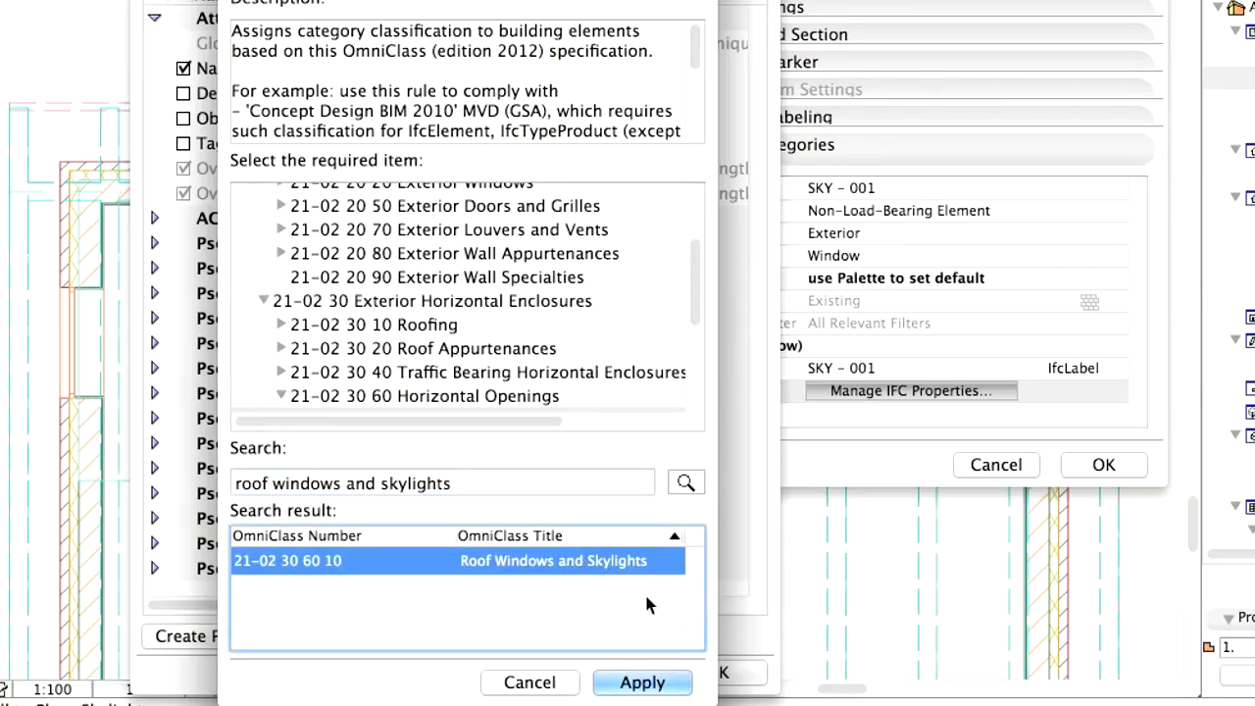
click(660, 682)
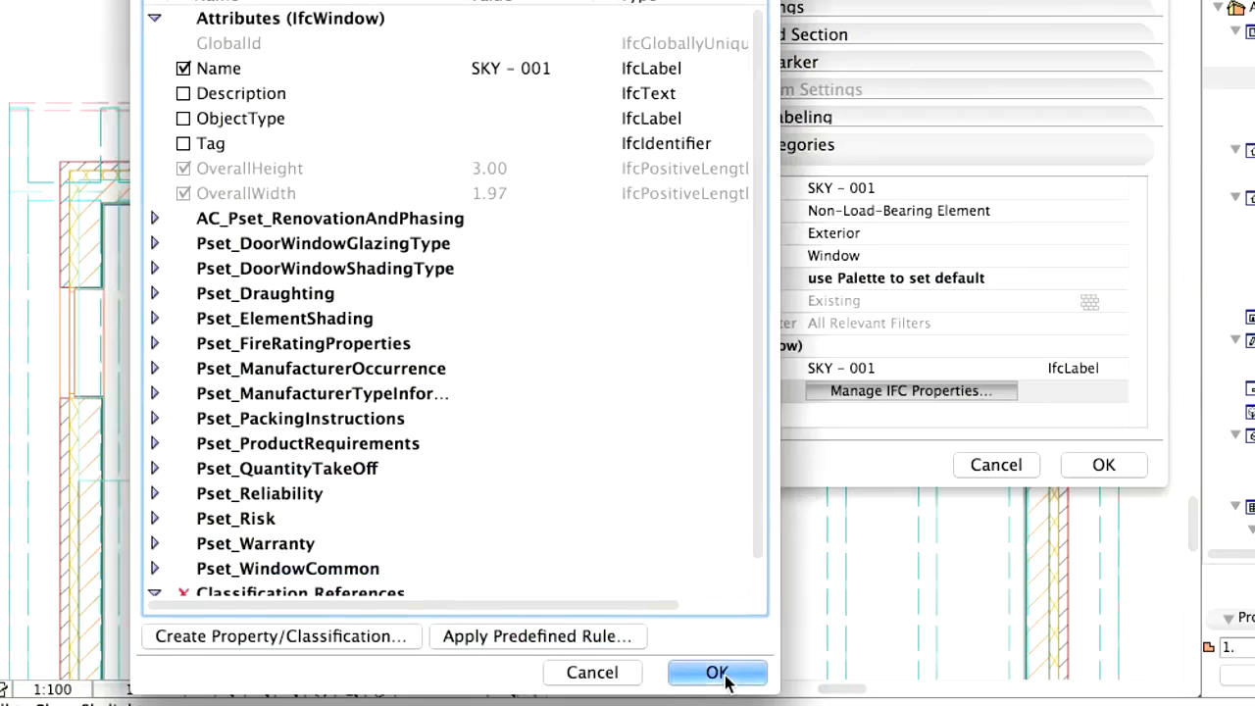
click(723, 677)
click(1115, 468)
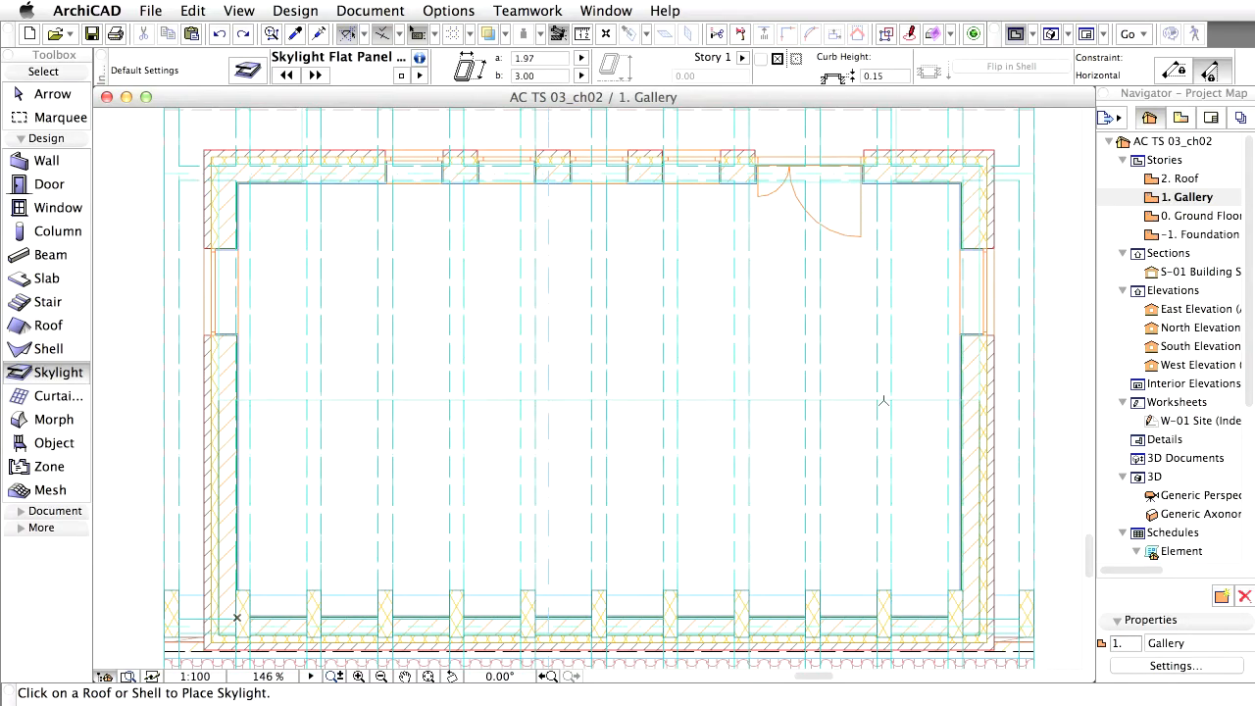
- Place three skylights with their anchors centred on every third rafter along the horizontal line across the room, and show the model in 3D
click(1096, 313)
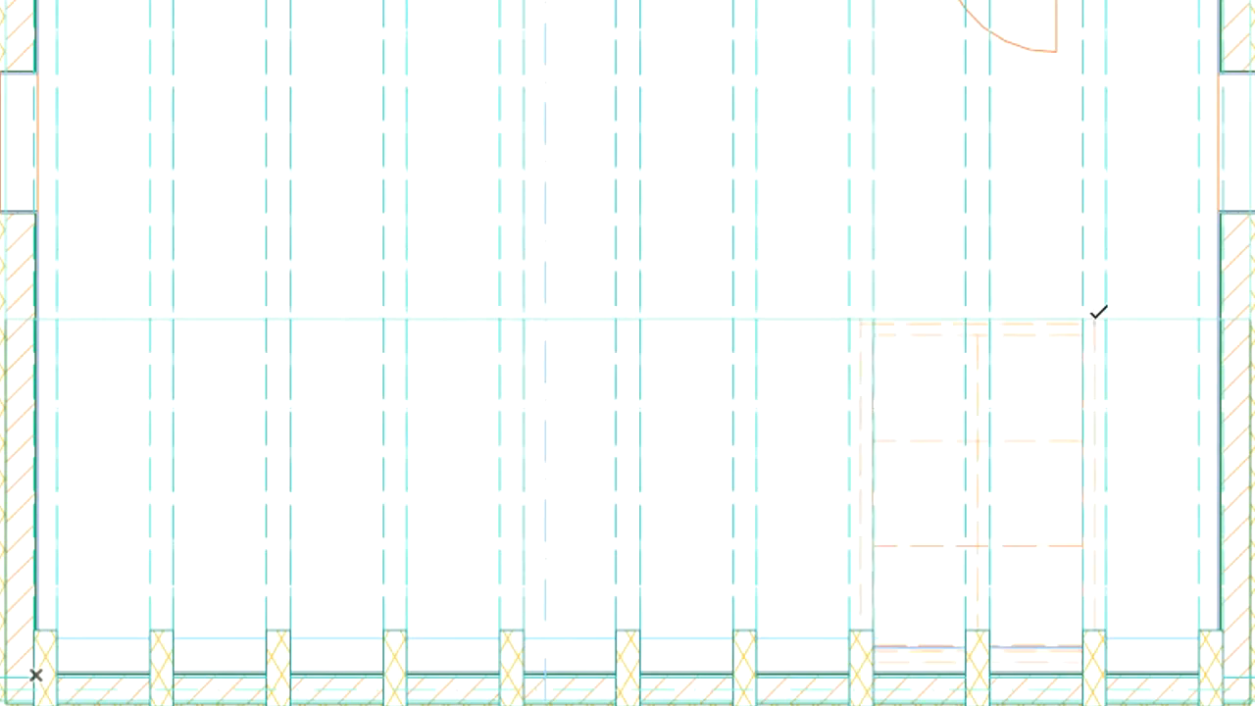
click(745, 316)
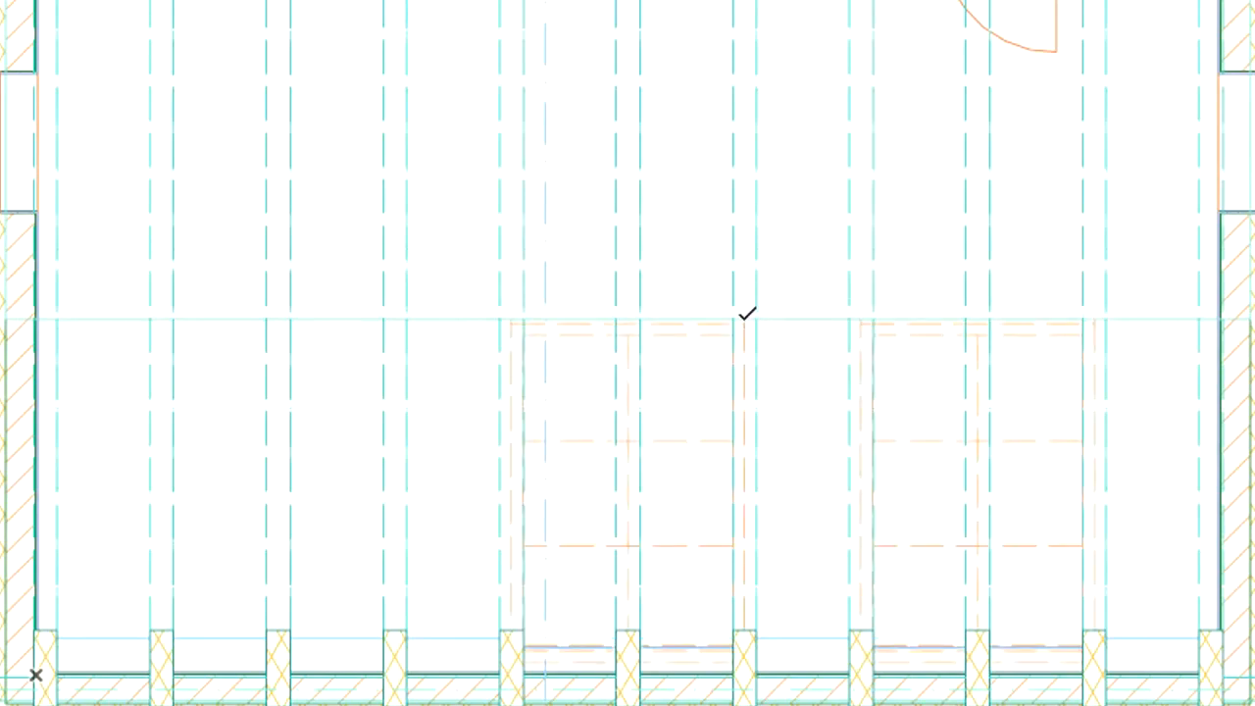
click(395, 316)
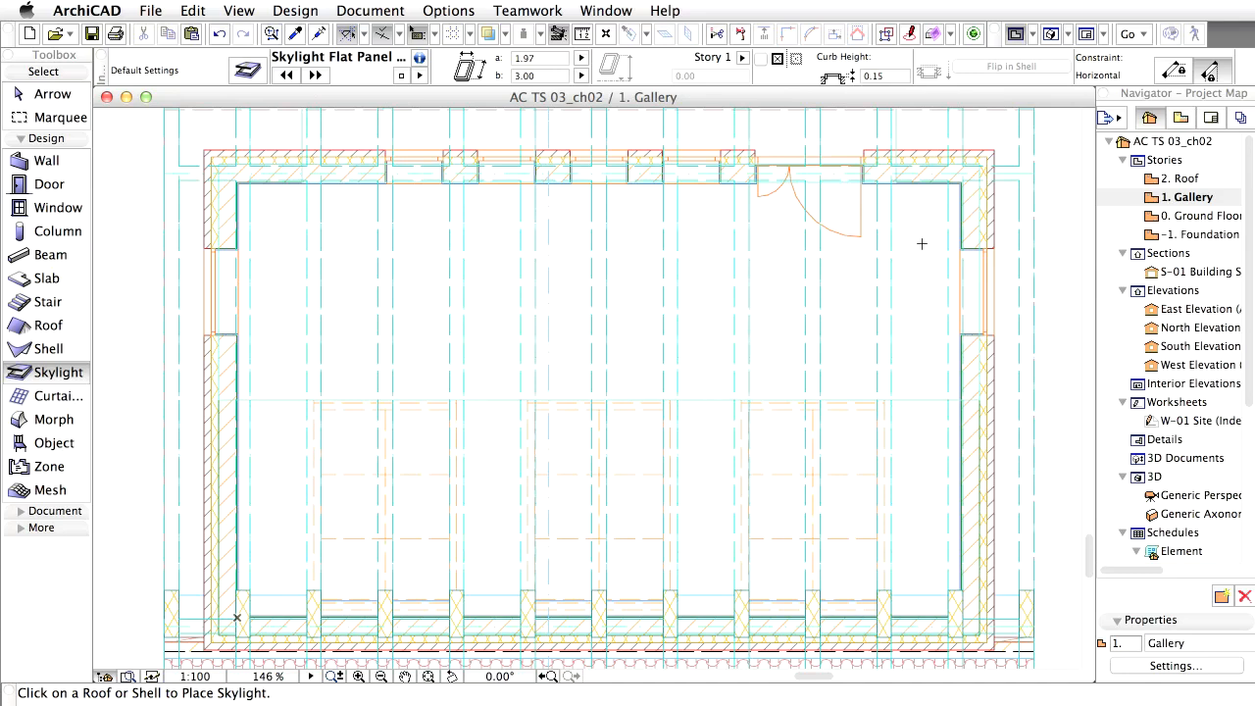
click(1052, 35)
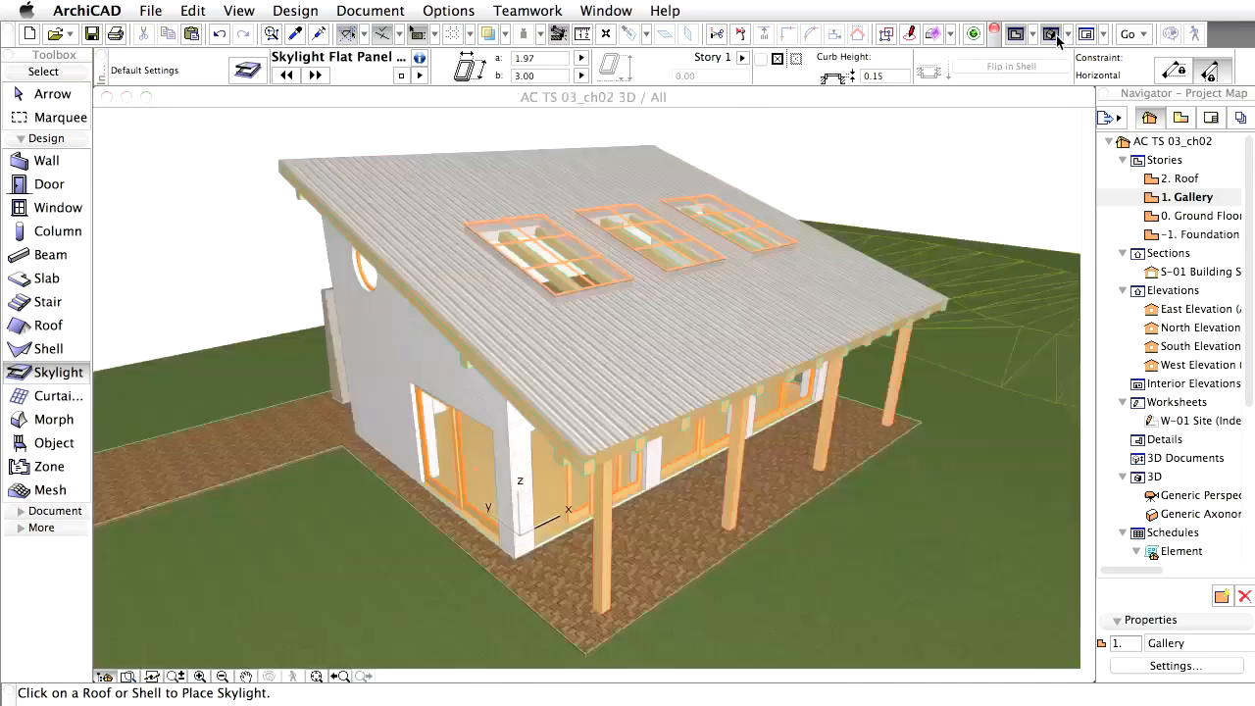